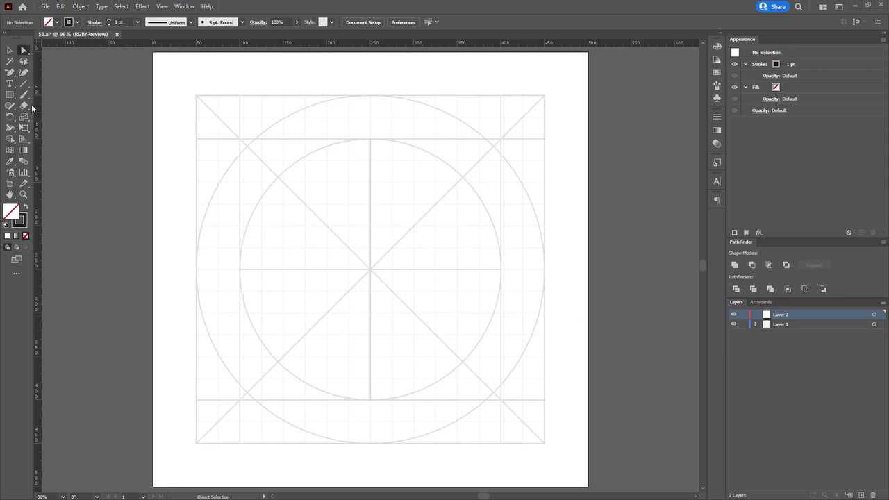
Draw a 300 x 150 px rectangle centred on the grid and set its stroke to 9 pt
click(10, 95)
drag(370, 269, 239, 203)
key(a)
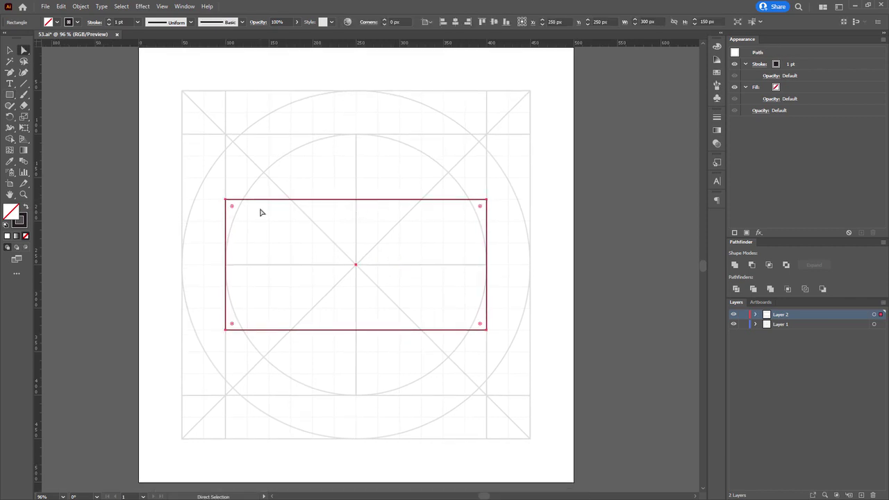
text(9)
key(Return)
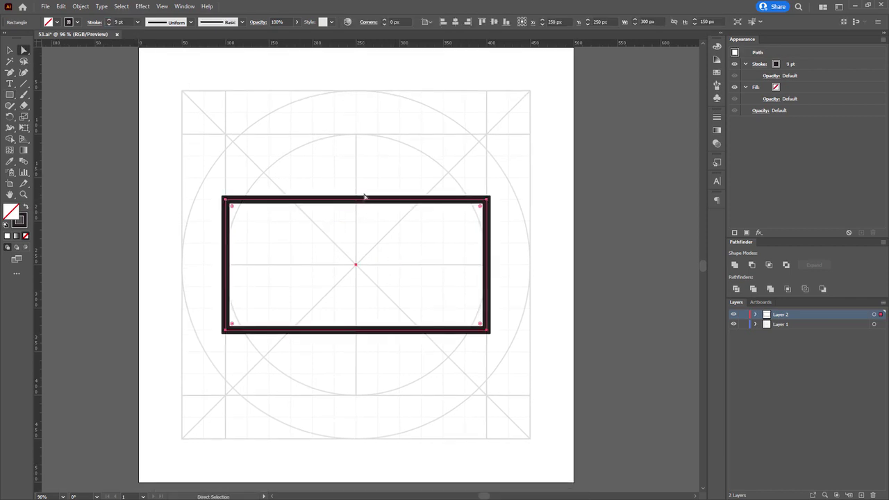
Add anchor points at the midpoints of all four sides of the rectangle with the Pen tool
key(ctrl+equal)
key(ctrl+equal)
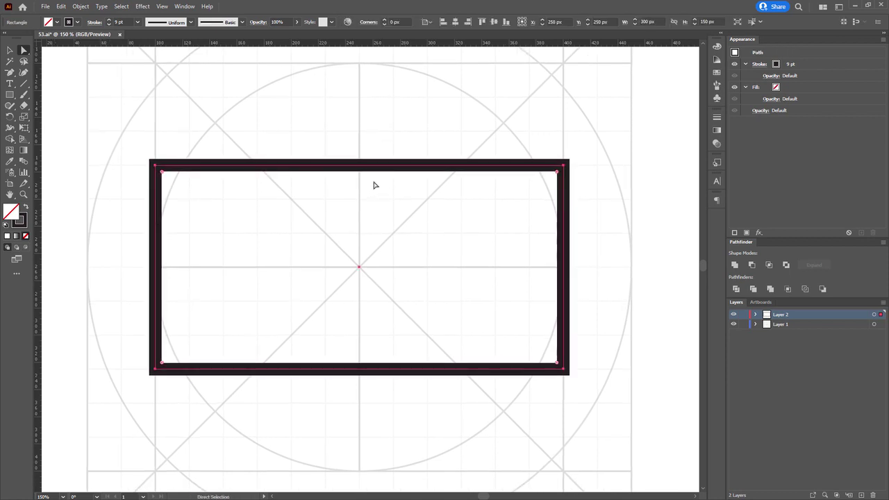
key(p)
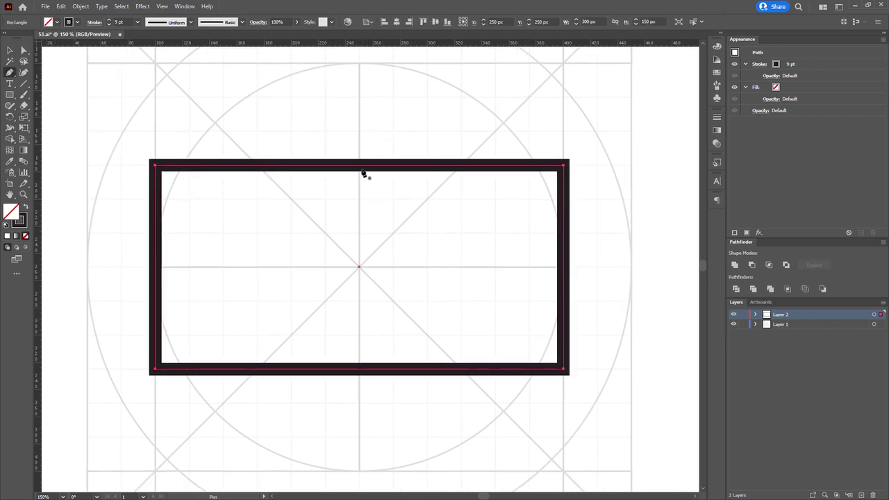
click(359, 165)
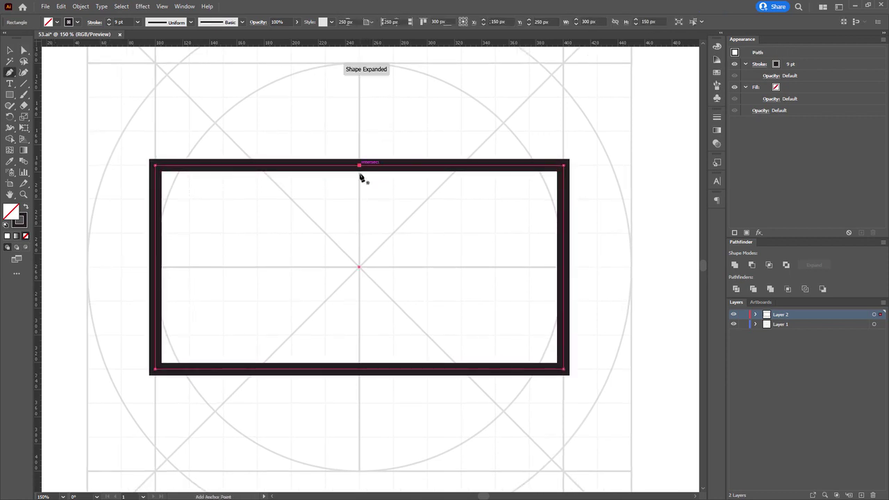
key(a)
drag(361, 151, 354, 133)
drag(352, 361, 351, 347)
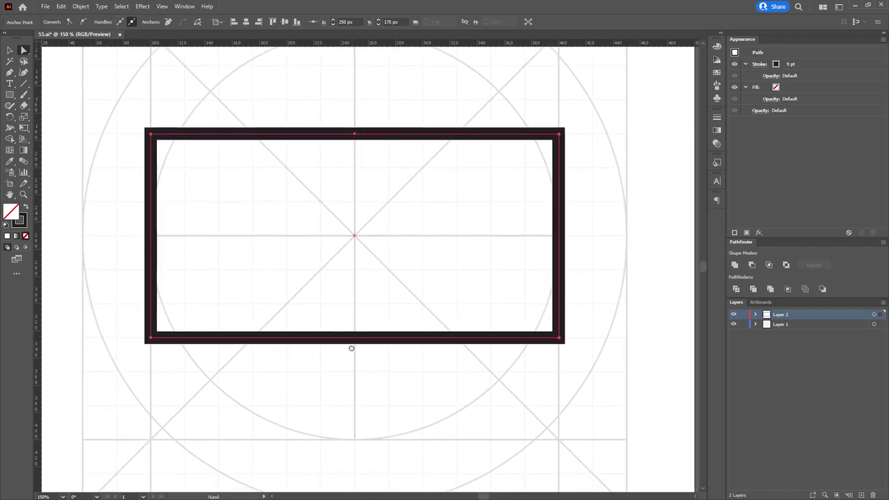
key(p)
key(a)
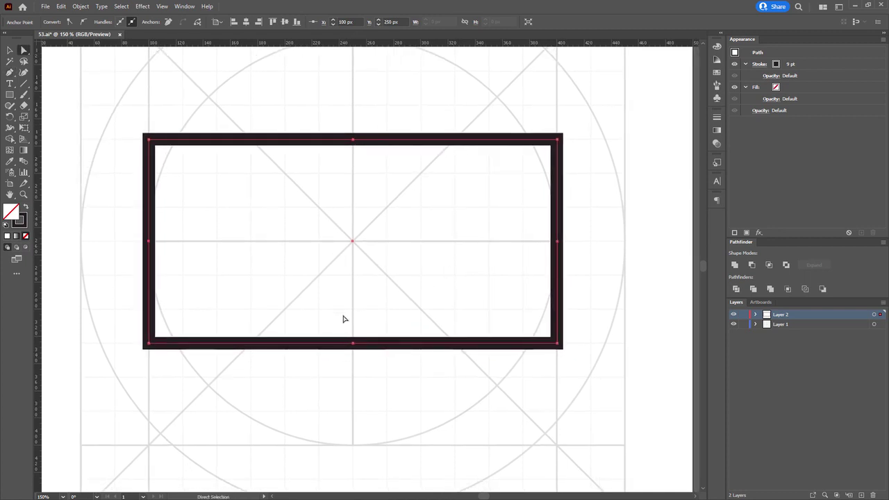
Raise the path's top-centre anchor point by 30 px to Y 145 px
drag(383, 185, 363, 259)
key(shift+Up)
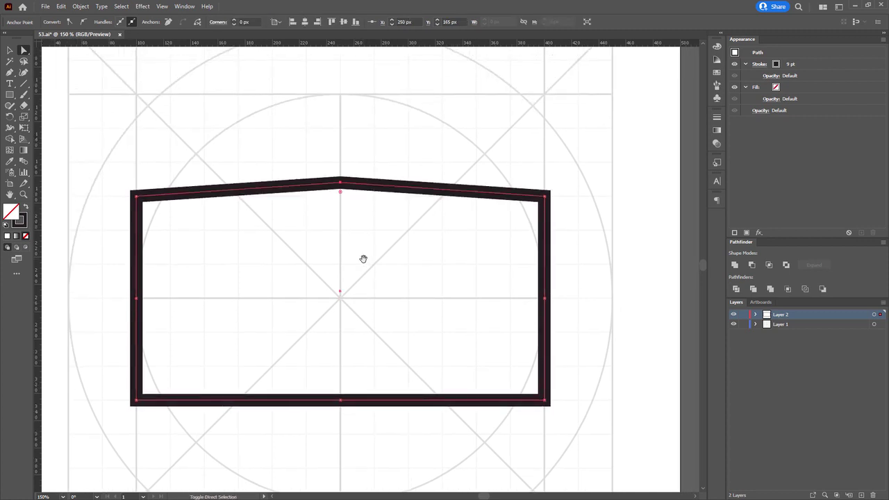
key(shift+Up)
key(shift+Up)
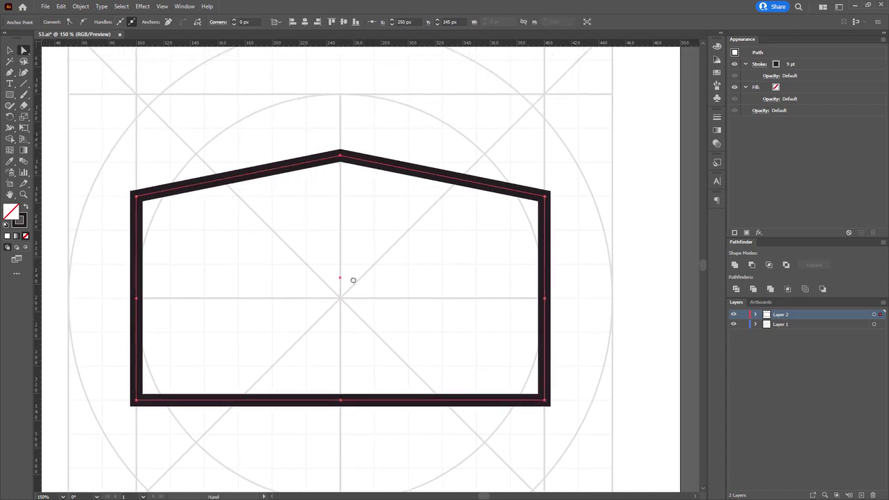
Move the path's bottom-centre anchor point straight down by about 50 px
scroll(353, 280, down, 5)
drag(340, 235, 345, 313)
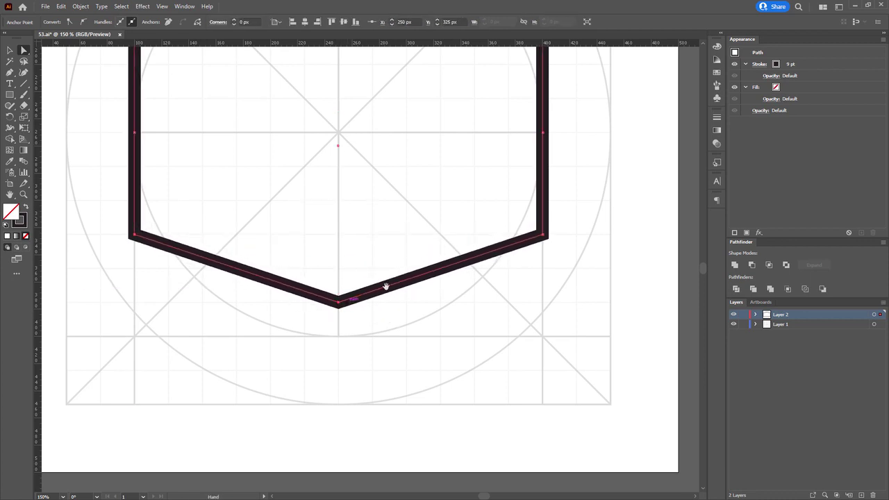
drag(386, 287, 421, 391)
Move the path's lower-right corner anchor inward to about X 375 px and set the path's opacity to 50%
drag(125, 319, 551, 366)
click(615, 361)
key(shift+Left)
key(shift+Left)
scroll(568, 345, up, 4)
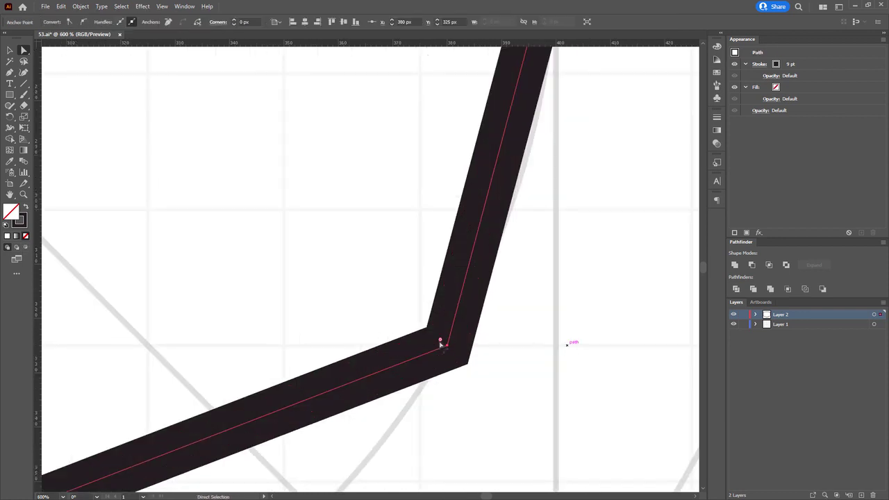
drag(448, 348, 428, 347)
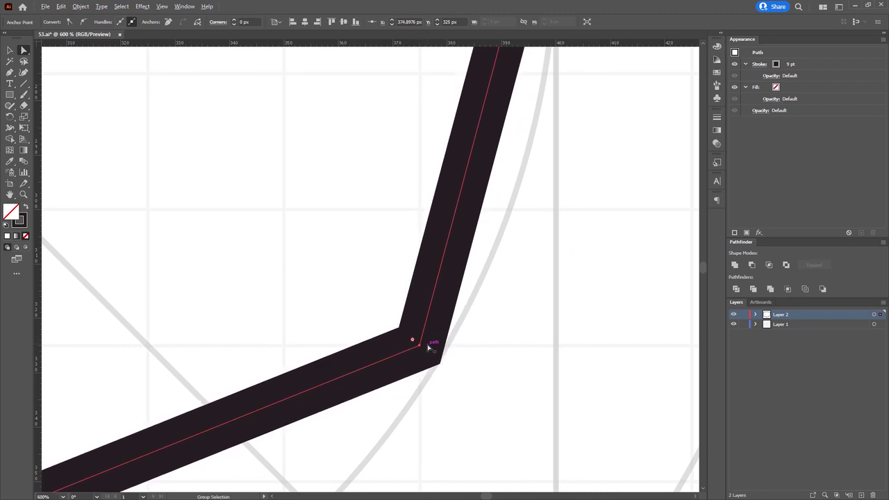
key(5)
Move the path's lower-left corner anchor inward to X 125 px, keeping it at Y 325 px
scroll(364, 356, down, 4)
drag(235, 325, 639, 317)
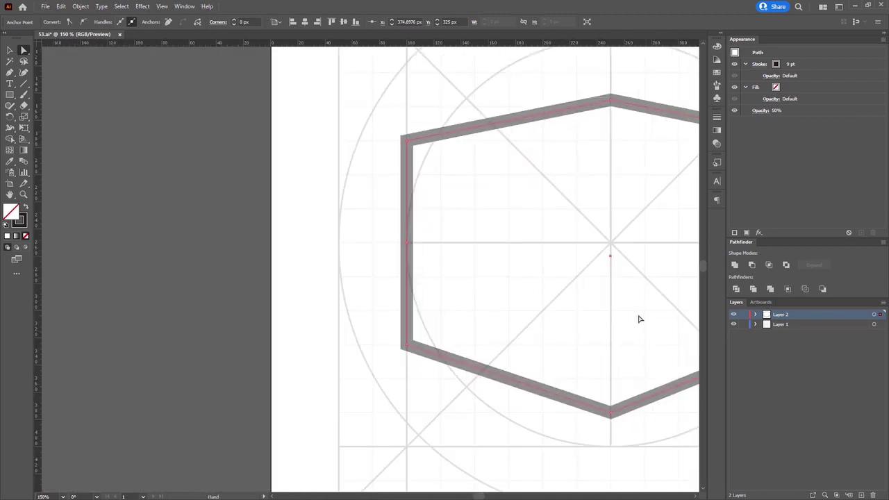
scroll(450, 328, up, 3)
drag(449, 328, 341, 289)
drag(149, 304, 304, 402)
drag(227, 339, 317, 346)
scroll(317, 346, down, 2)
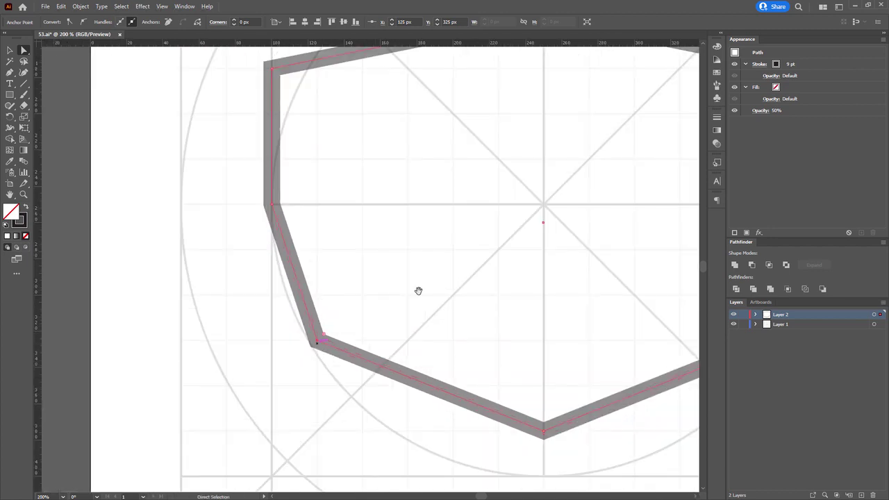
Move the path's lower-left corner anchor a further 25 px or so inward along its grid line
drag(419, 291, 316, 306)
scroll(323, 326, up, 1)
scroll(324, 326, down, 2)
scroll(231, 357, up, 2)
scroll(233, 360, up, 3)
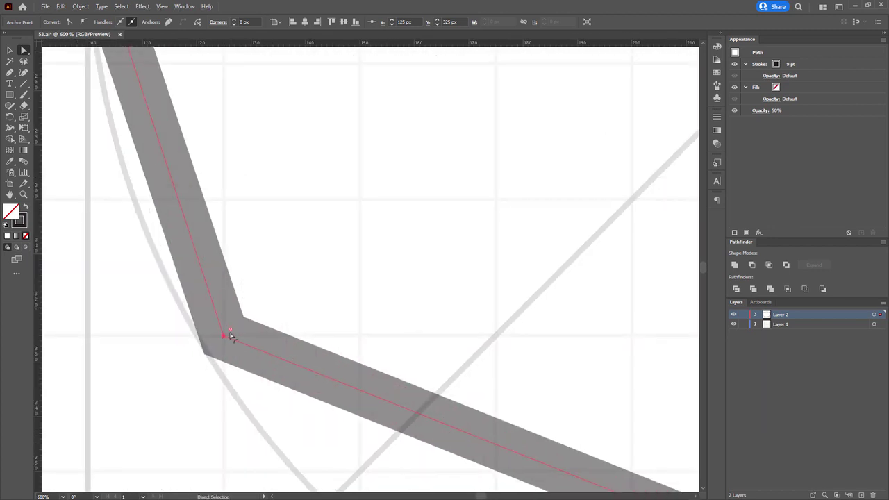
drag(229, 335, 359, 335)
Move the path's lower-right corner anchor about 25 px further inward to mirror the lower-left one
key(space)
drag(625, 340, 56, 326)
drag(668, 329, 69, 354)
drag(414, 347, 279, 353)
Move the path's upper-right corner anchor inward by about 25 px along its grid line
scroll(282, 347, down, 3)
drag(315, 182, 382, 367)
scroll(410, 239, up, 3)
drag(411, 239, 436, 147)
drag(519, 233, 384, 234)
Move the path's upper-left corner anchor inward to X 125 px at Y 175 px
key(space)
drag(70, 253, 825, 275)
drag(299, 275, 881, 298)
drag(193, 229, 334, 330)
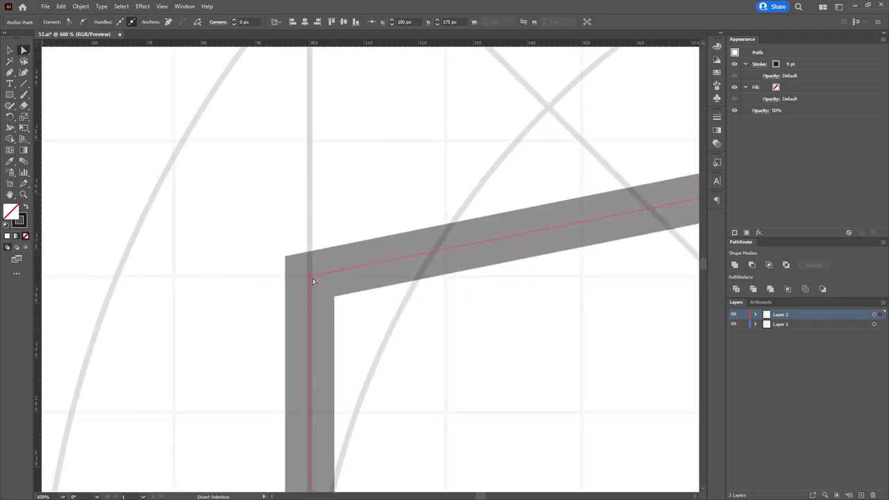
drag(310, 276, 447, 291)
Restore the path's opacity to 100%
scroll(375, 291, down, 7)
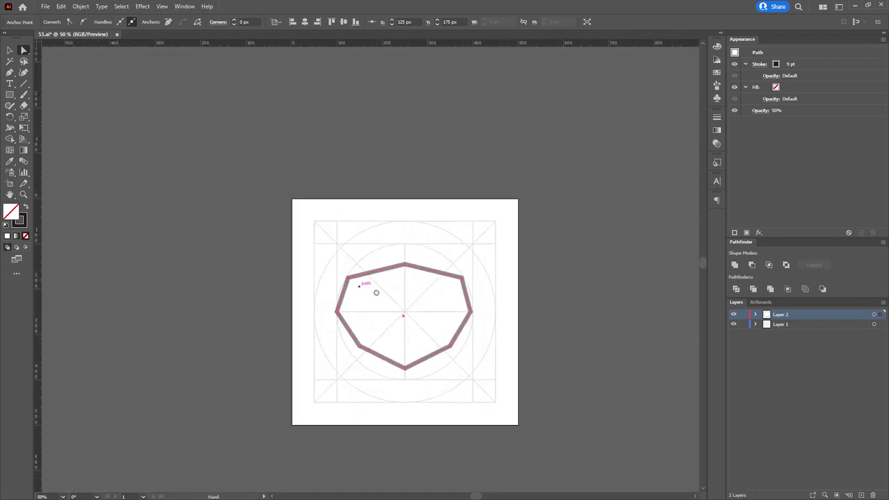
scroll(336, 254, up, 2)
key(0)
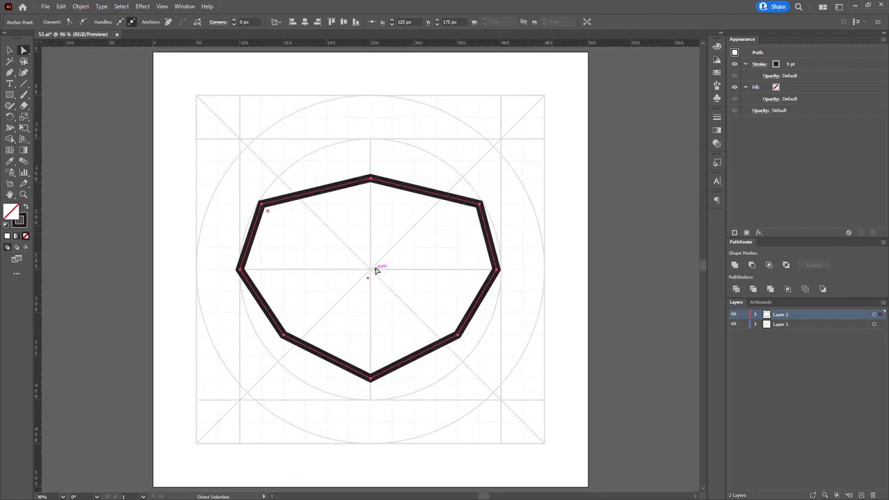
Round the path's upper-left and upper-right corners together with their live corner widgets
mouse_move(382, 272)
mouse_down()
mouse_move(371, 254)
mouse_move(369, 274)
mouse_up()
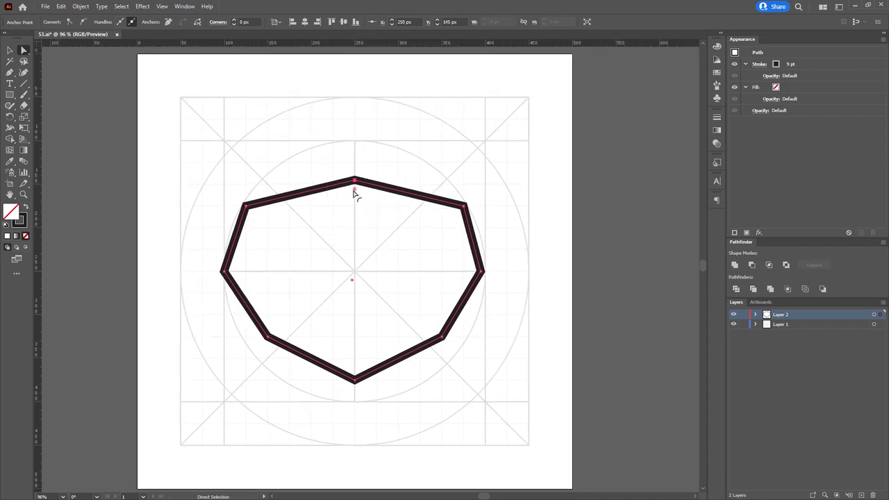
drag(353, 192, 359, 381)
drag(202, 191, 259, 224)
drag(454, 184, 478, 224)
drag(456, 215, 400, 245)
Undo the last change and round the top-centre and bottom-centre corners to a radius of about 168 px
drag(202, 263, 403, 278)
drag(207, 326, 456, 358)
key(ctrl+z)
click(355, 380)
drag(356, 368, 355, 216)
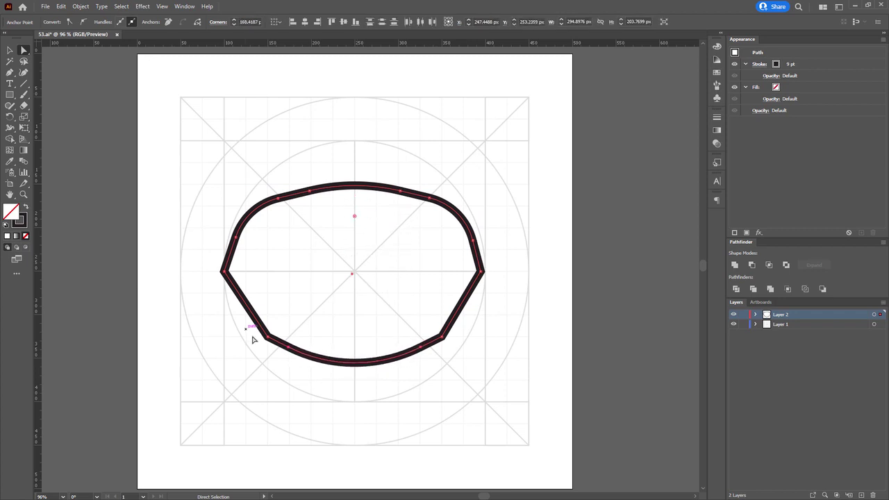
Round the path's lower-left and lower-right corners together until they flow into the bottom curve
click(268, 337)
shift+click(442, 337)
drag(435, 331, 330, 251)
Round the path's outermost left and right corners together into smooth side curves
click(224, 271)
shift+click(480, 272)
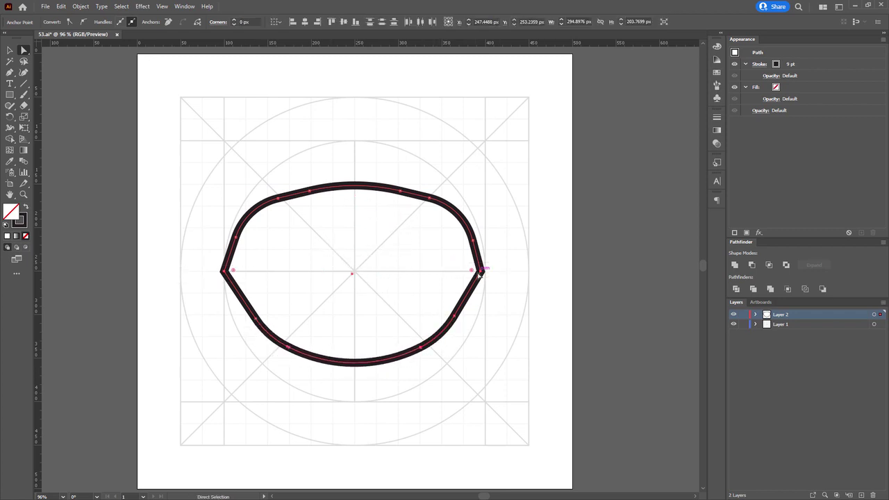
drag(472, 270, 395, 273)
click(391, 273)
Reduce the rounding of the bottom-centre corner so the whole shape is about 223 px high
key(space)
drag(347, 333, 345, 322)
click(383, 348)
key(space)
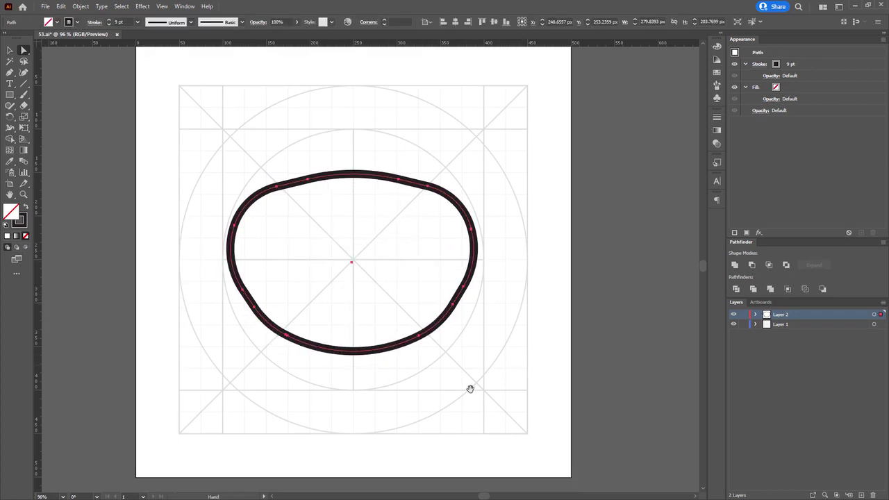
drag(470, 389, 465, 373)
scroll(381, 317, up, 5)
drag(368, 264, 342, 323)
key(ctrl+1)
key(space)
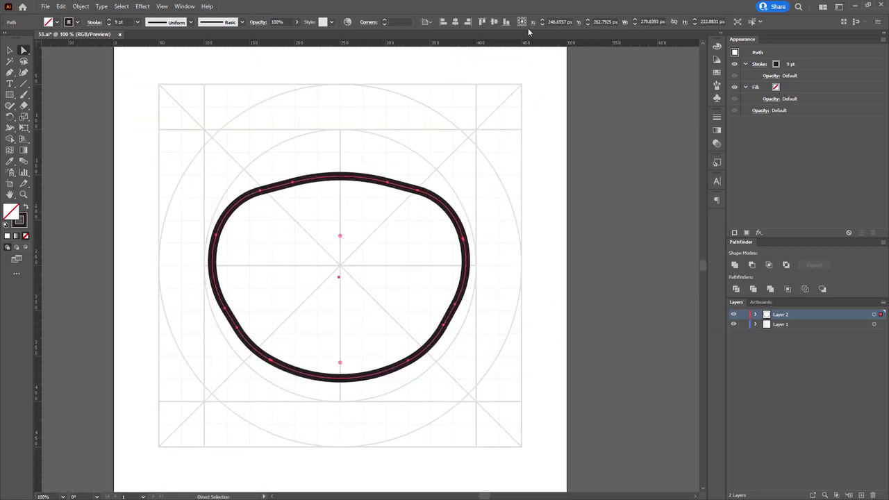
Centre the shape at X 250 px and scale it proportionally to 250 px wide
scroll(448, 232, up, 3)
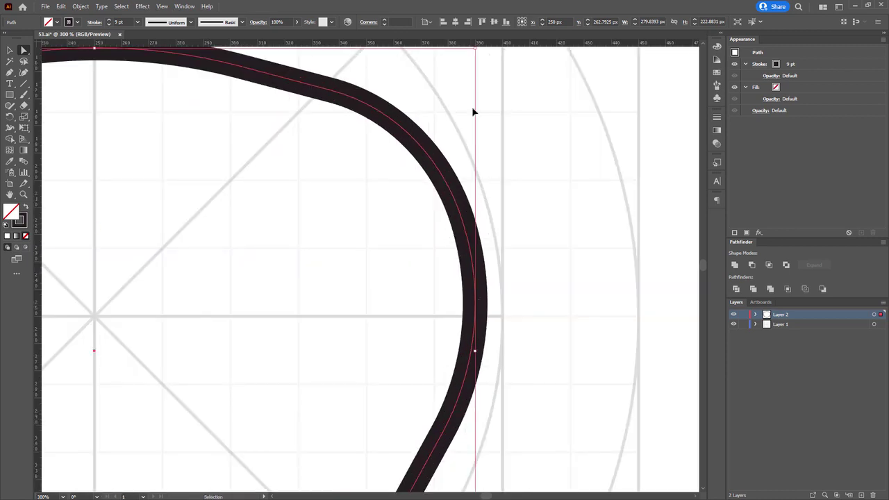
scroll(472, 111, up, 3)
drag(465, 126, 426, 146)
key(a)
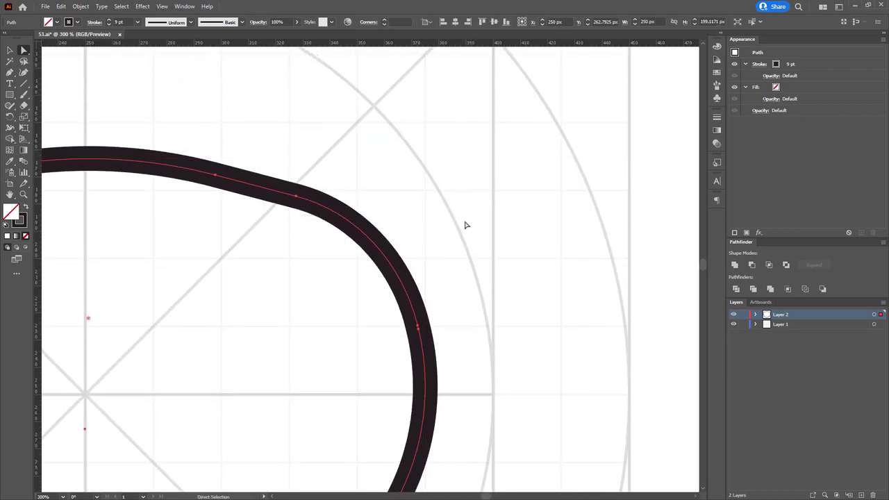
click(464, 221)
Place a copy of the rounded outline about 27 px directly below the original
scroll(464, 221, down, 2)
key(space)
click(490, 257)
drag(327, 275, 408, 228)
click(389, 257)
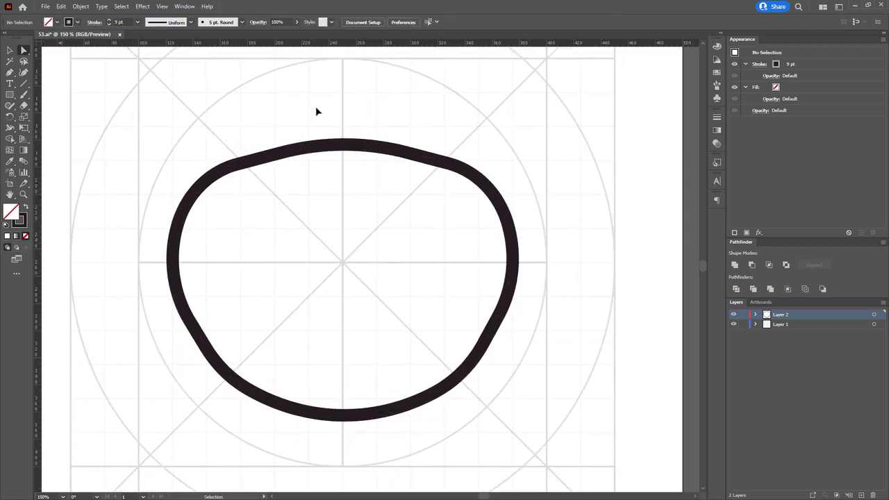
drag(316, 108, 406, 175)
click(409, 141)
Isolate the copied path and delete everything except its top arc
right_click(406, 175)
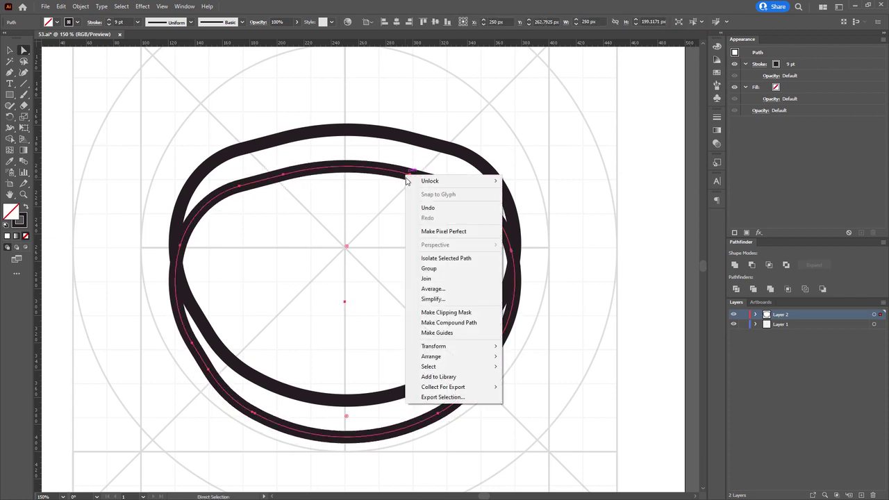
click(446, 257)
scroll(465, 287, down, 1)
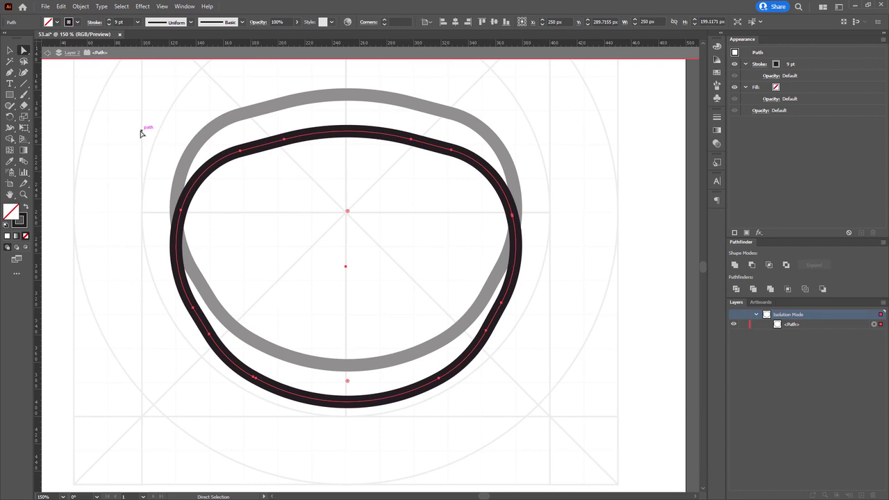
drag(129, 180, 579, 438)
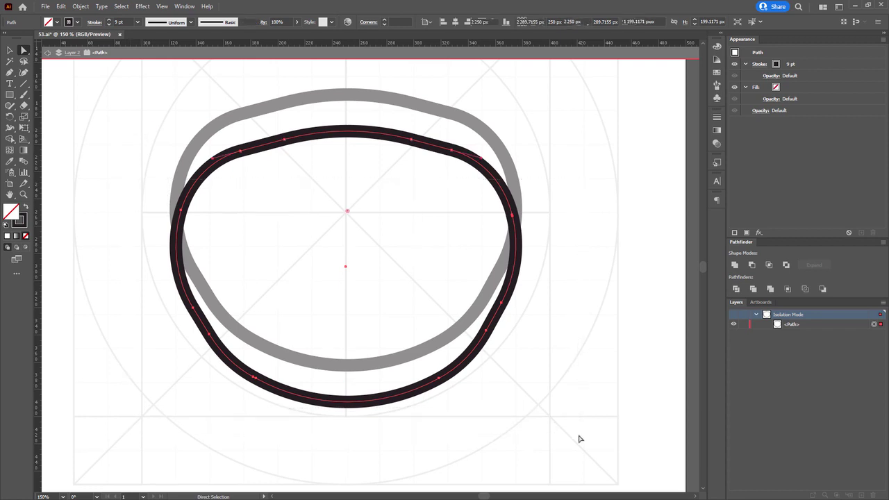
key(Delete)
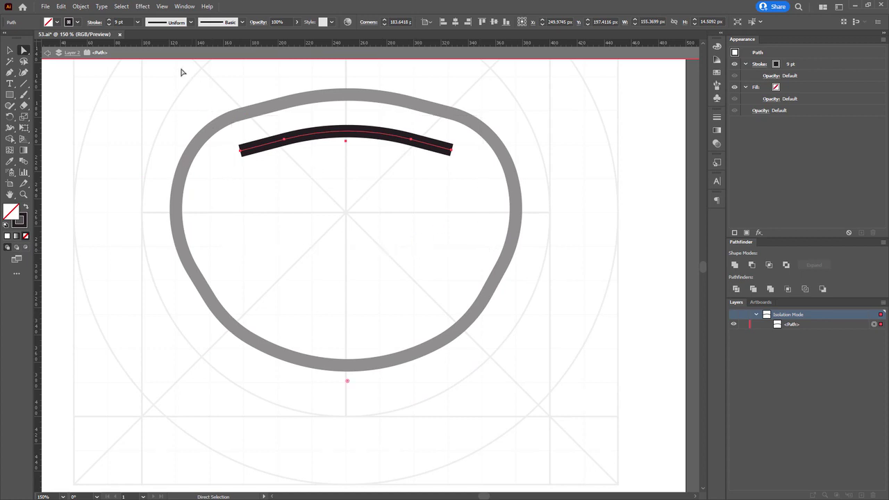
Give the arc round caps and round corner joins, and set its stroke weight to 5 pt
click(94, 22)
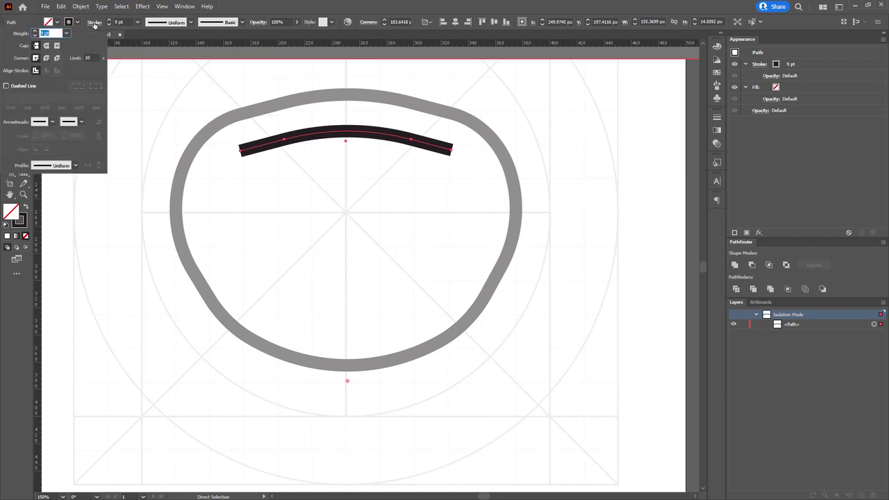
click(47, 46)
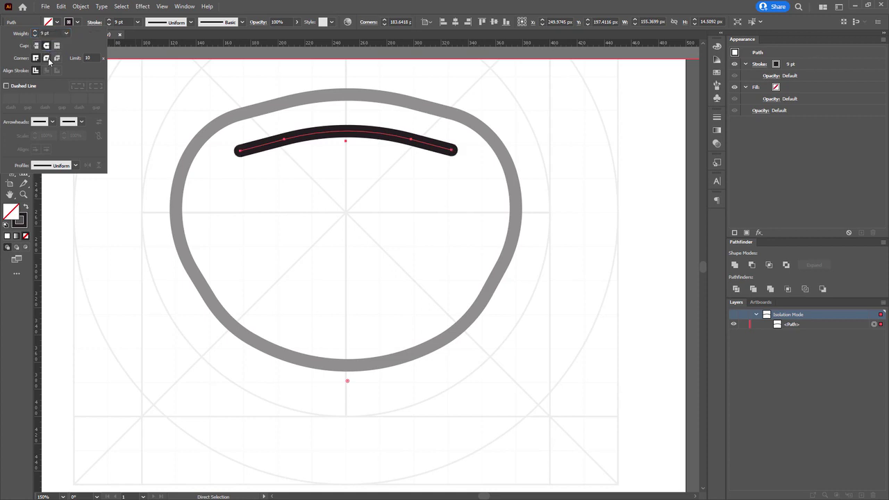
click(47, 58)
click(130, 22)
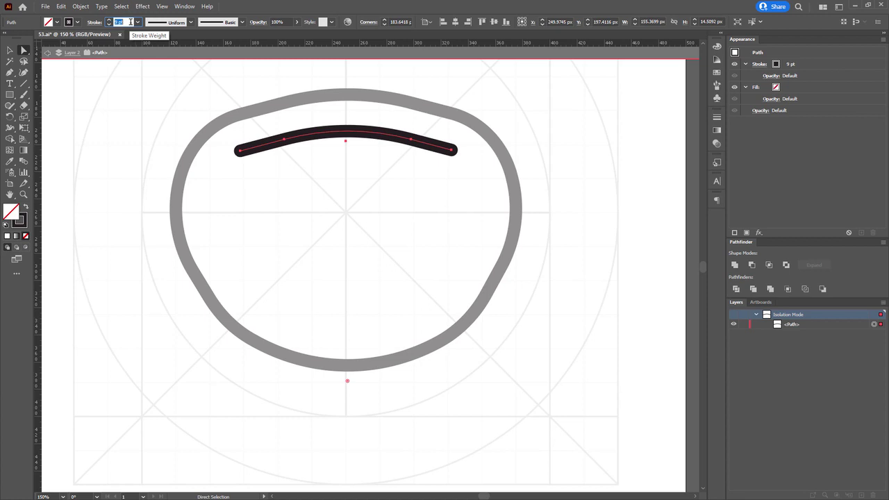
key(Return)
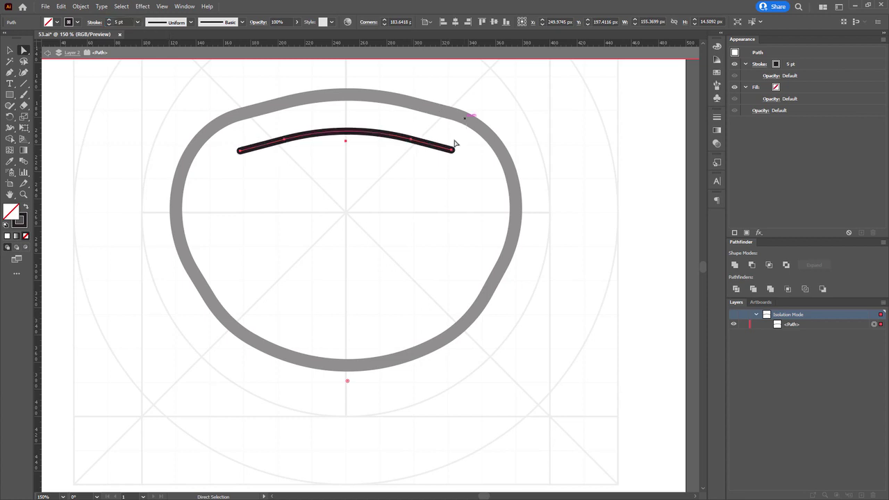
scroll(440, 148, up, 2)
scroll(187, 130, up, 3)
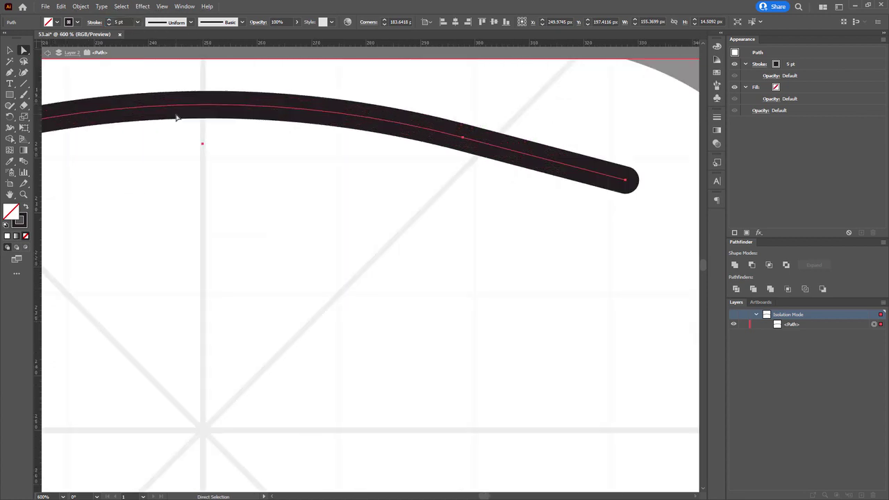
Move the arc down about 10 px and place a copy of it about 125 px directly below
drag(276, 169, 301, 386)
scroll(277, 222, down, 4)
scroll(282, 185, up, 1)
scroll(393, 354, down, 3)
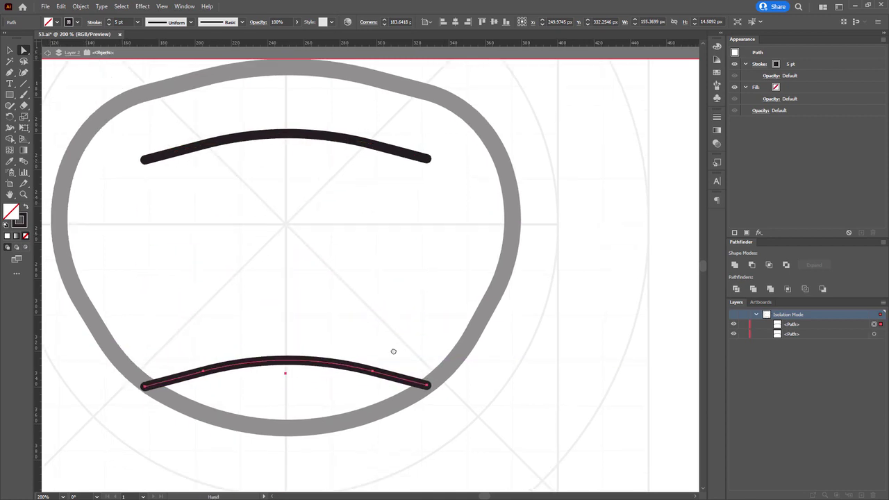
Shorten the lower arc to its middle curve by deleting the end anchor points on both sides
click(443, 345)
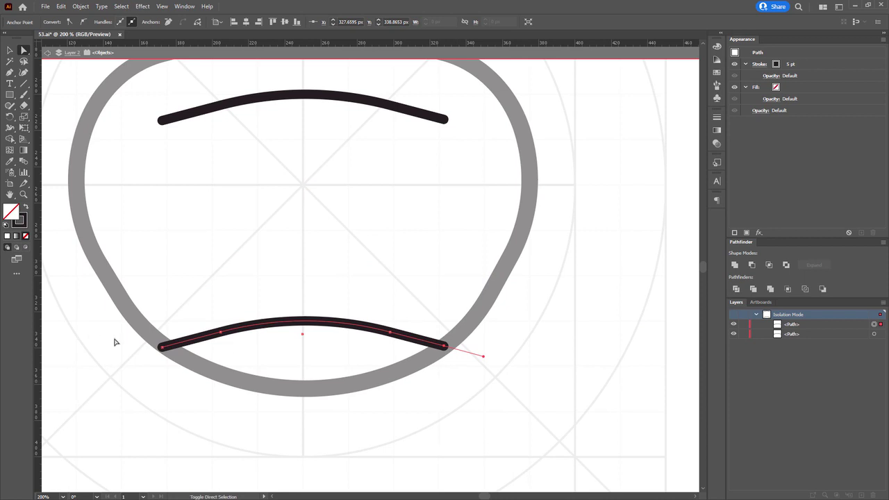
drag(166, 375, 174, 373)
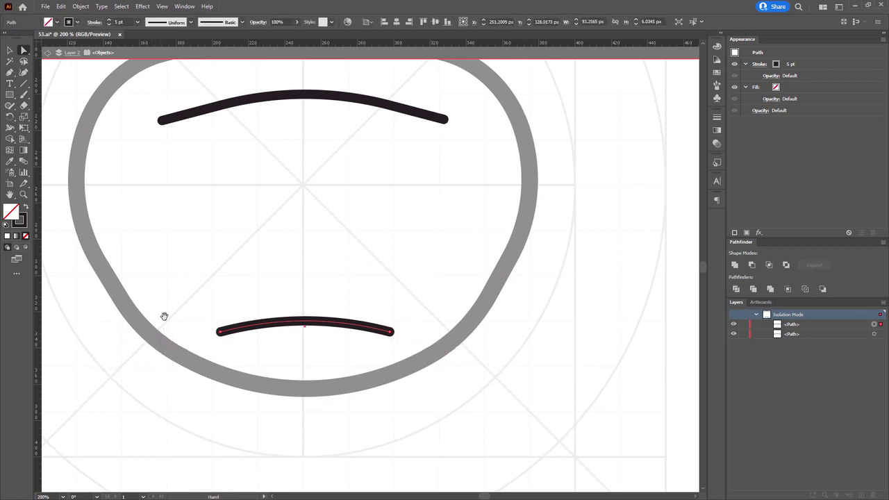
scroll(166, 324, up, 1)
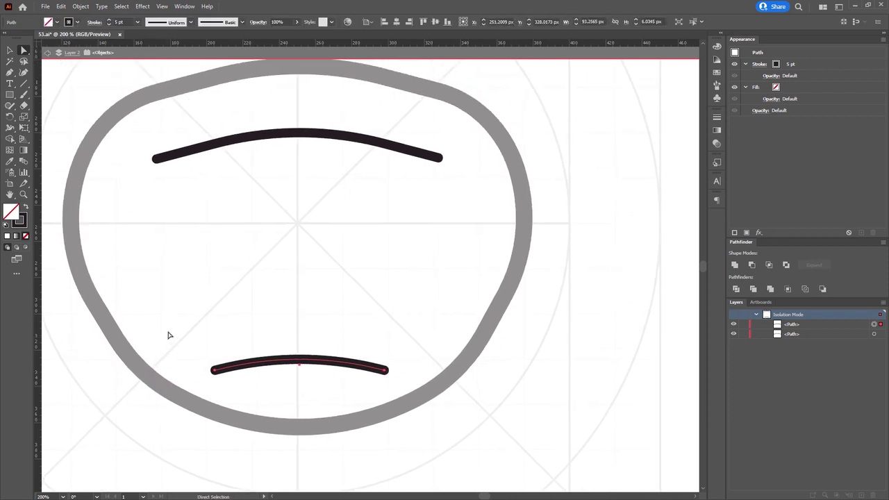
Select both arcs and blend the upper one into the lower one with the Blend tool
ctrl+click(236, 139)
drag(227, 114, 361, 391)
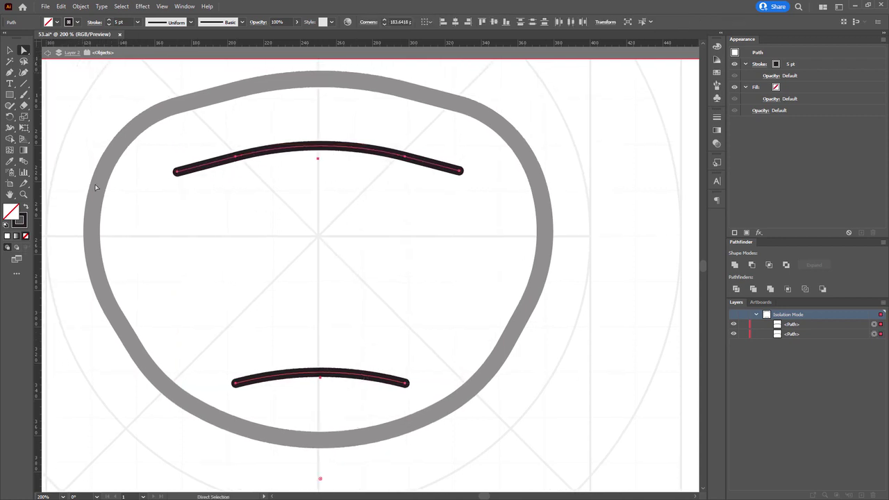
click(23, 161)
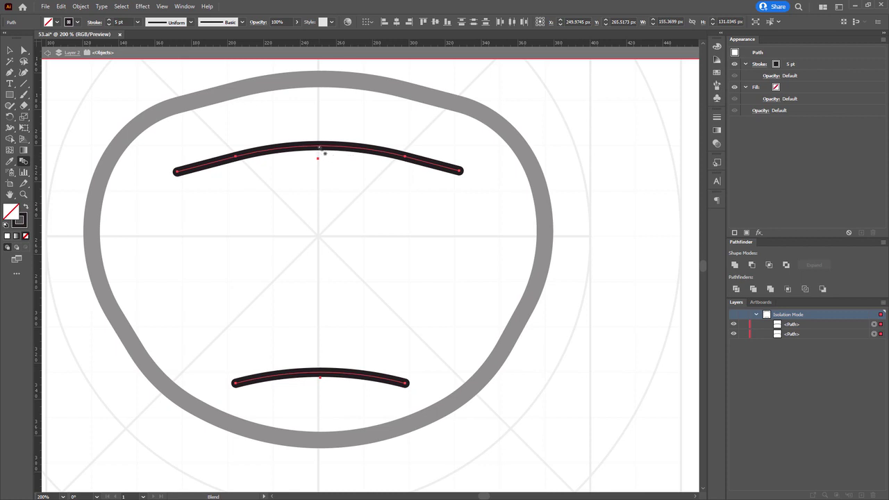
click(320, 376)
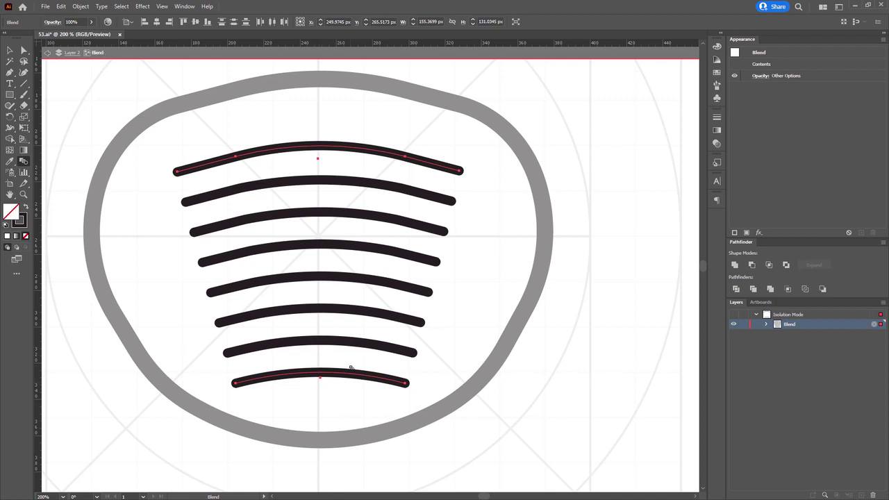
key(a)
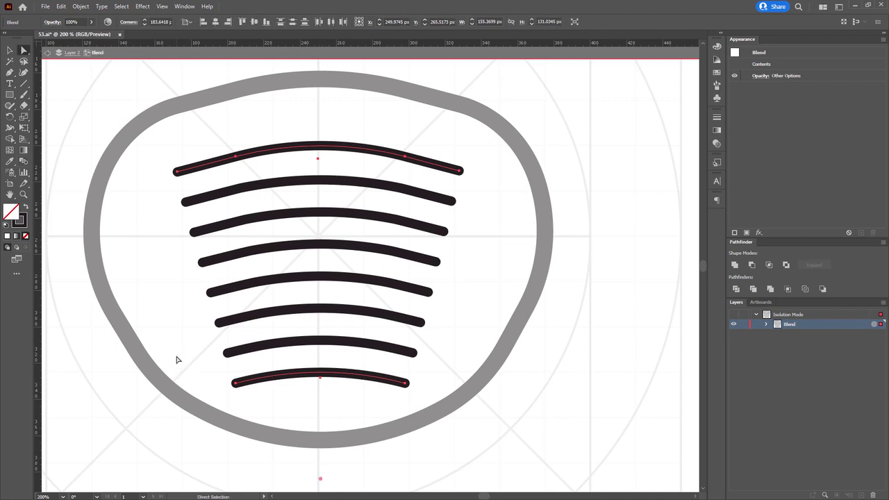
Set the blend spacing to Specified Steps with 4 intermediate arcs
double_click(9, 183)
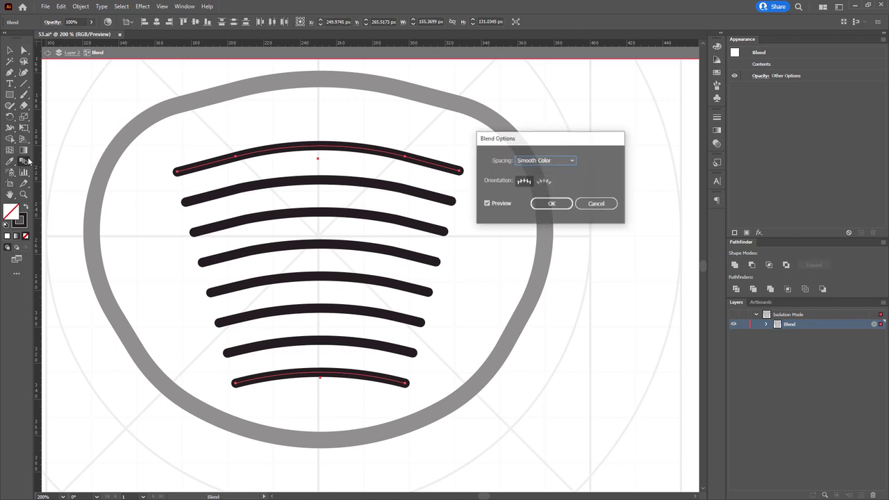
click(541, 163)
click(542, 181)
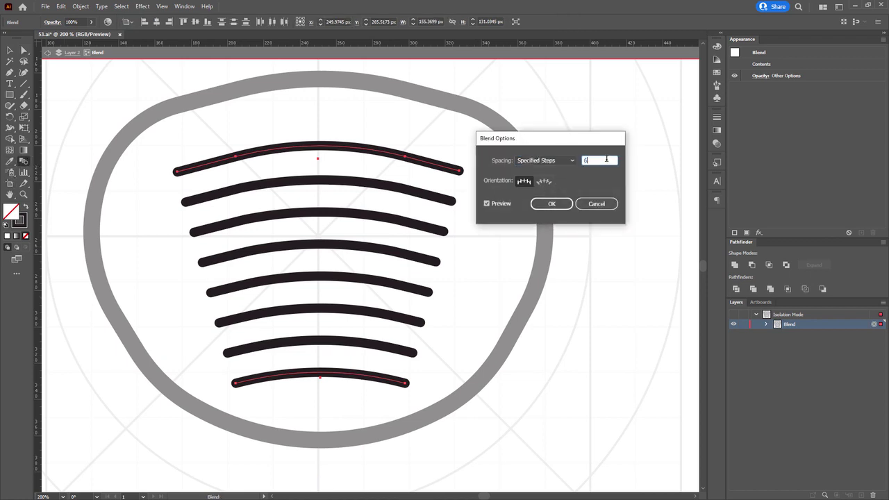
drag(606, 159, 559, 160)
scroll(596, 160, up, 1)
click(552, 204)
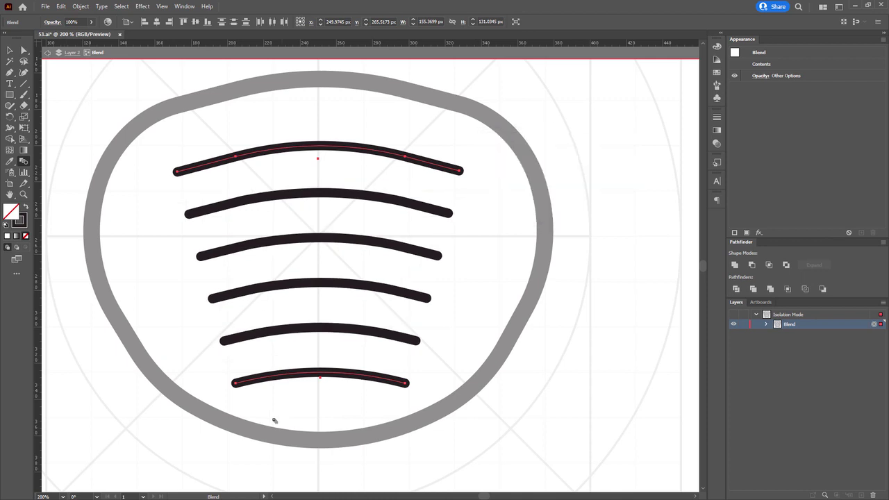
Move the blend's bottom arc up 25 px and widen it symmetrically to about 111 px
scroll(309, 402, up, 1)
key(a)
scroll(341, 392, up, 1)
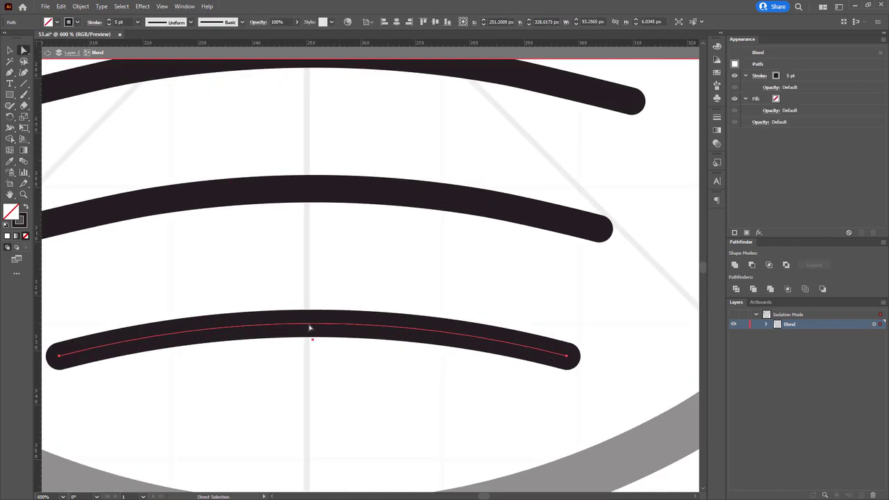
mouse_move(311, 330)
mouse_down()
mouse_move(315, 154)
mouse_move(325, 285)
mouse_up()
scroll(316, 192, down, 4)
scroll(326, 285, up, 1)
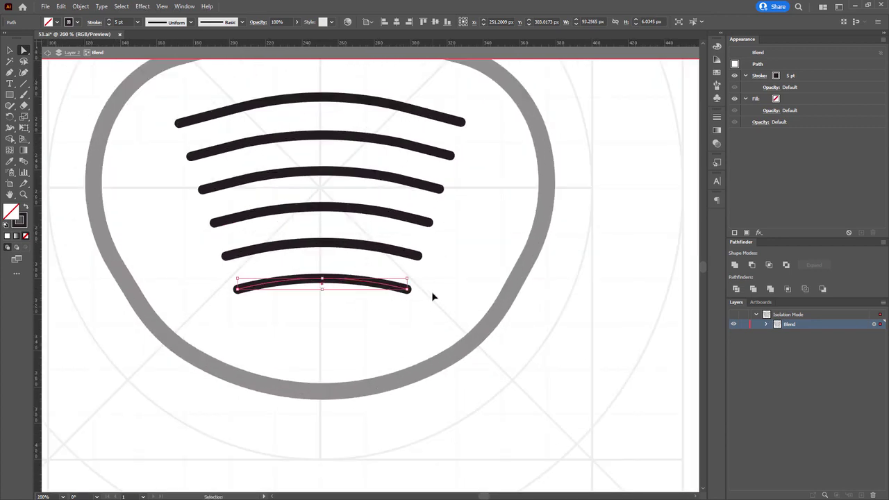
mouse_move(410, 285)
mouse_down()
mouse_move(440, 285)
mouse_move(424, 286)
mouse_up()
Narrow the blend's top arc symmetrically to about 144 px wide and leave isolation mode
drag(308, 184, 312, 250)
mouse_move(151, 148)
mouse_down()
mouse_move(353, 224)
mouse_move(451, 232)
mouse_up()
scroll(471, 191, up, 2)
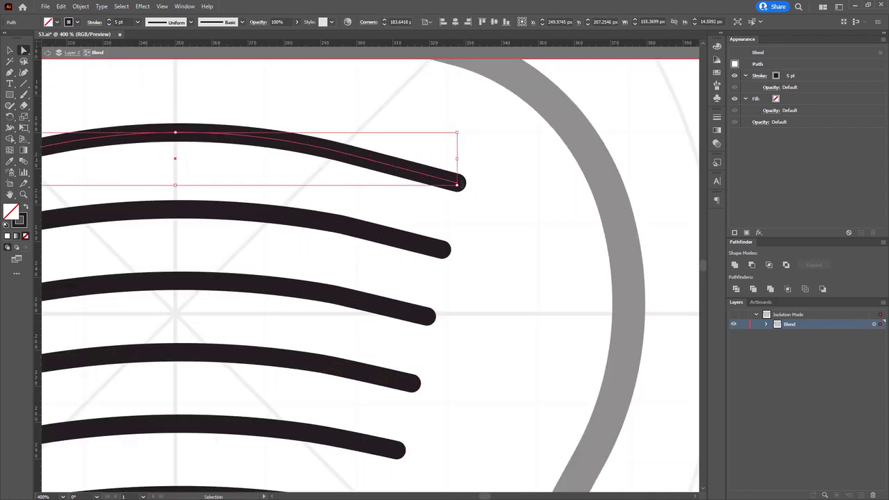
drag(459, 161, 443, 166)
scroll(451, 174, down, 2)
click(470, 266)
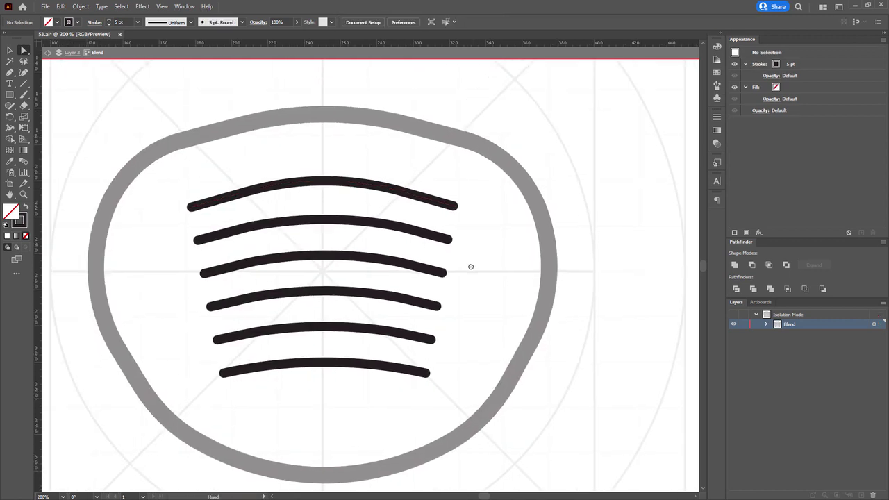
click(266, 199)
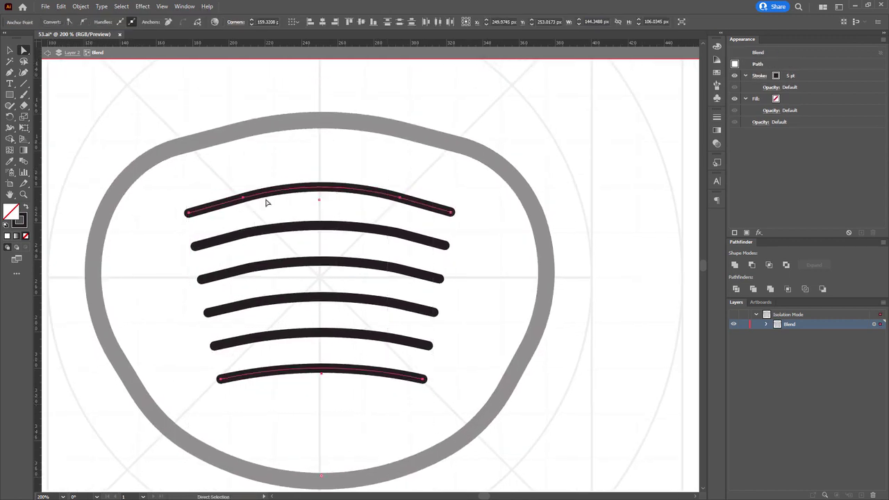
double_click(562, 153)
Draw a tall ellipse about 68 by 197 px centred at X 400 px, Y 250 px, beside the rounded outline
drag(561, 151, 417, 135)
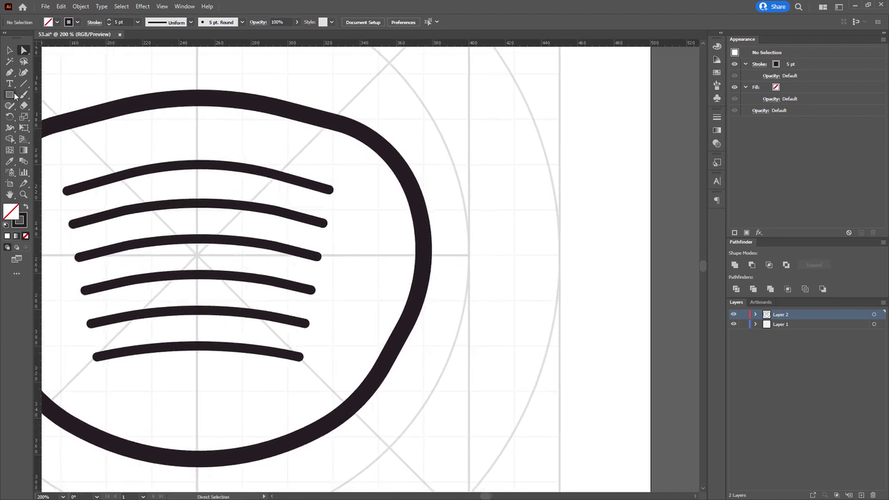
click(14, 96)
mouse_move(469, 255)
mouse_down()
mouse_move(438, 216)
mouse_move(426, 112)
mouse_move(407, 77)
mouse_up()
key(a)
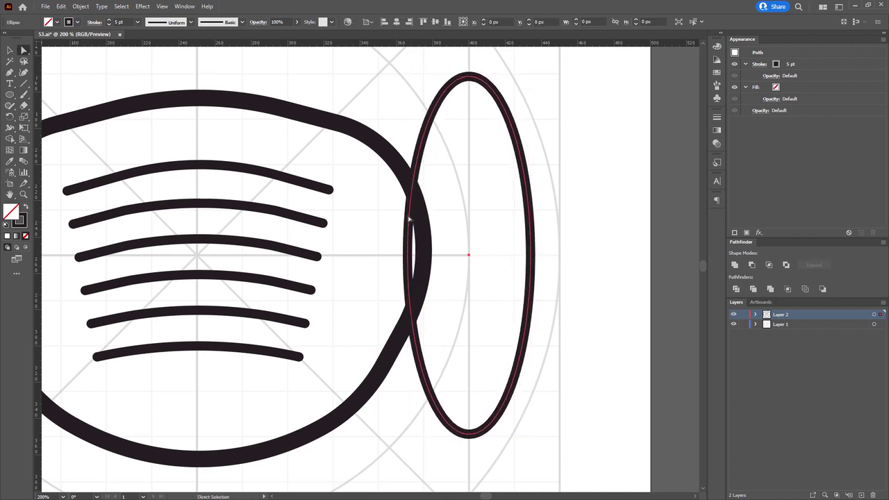
click(409, 256)
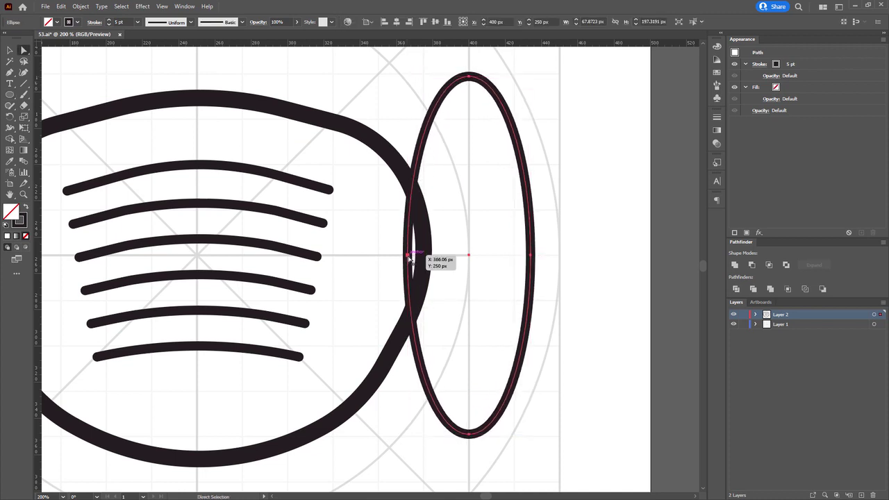
Move the ellipse horizontally to about X 363.5 px so it overlaps the outline's right side
click(496, 233)
drag(497, 234, 465, 259)
scroll(460, 254, down, 1)
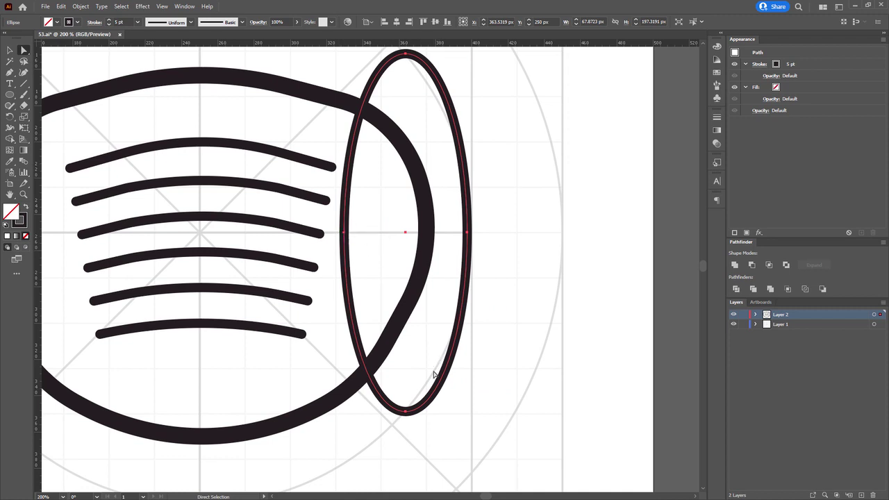
Move the ellipse's bottom anchor left to X 312.5 px and its left anchor about 20 px left
drag(406, 415, 311, 397)
scroll(352, 198, up, 2)
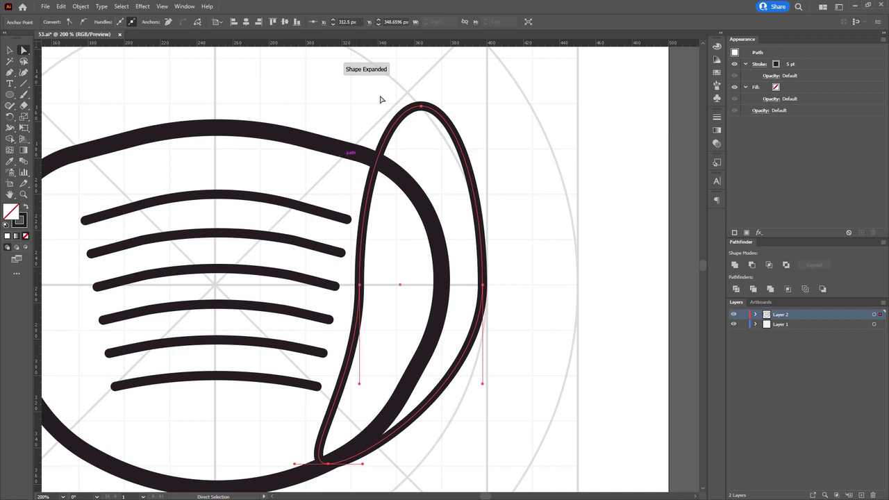
click(420, 106)
scroll(375, 290, left, 1)
drag(373, 283, 337, 284)
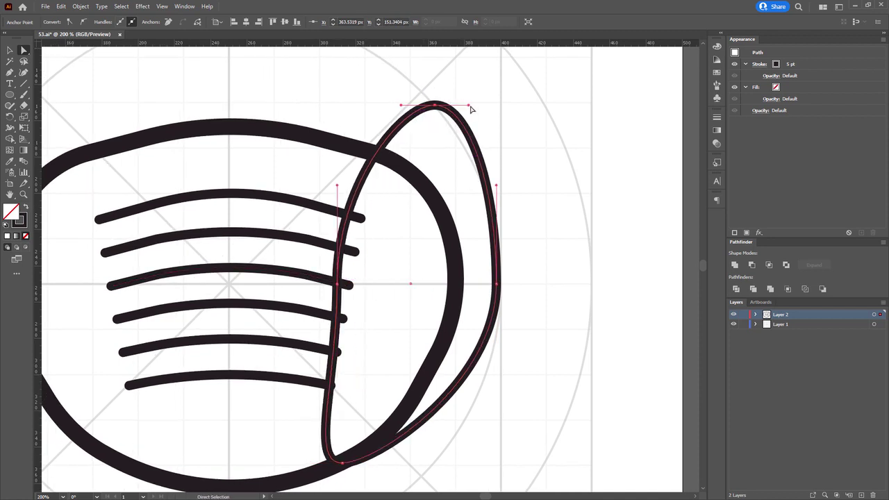
Lengthen both horizontal handles of the loop's top anchor to broaden its upper curve
mouse_move(472, 105)
mouse_down()
mouse_move(495, 103)
mouse_move(475, 106)
mouse_up()
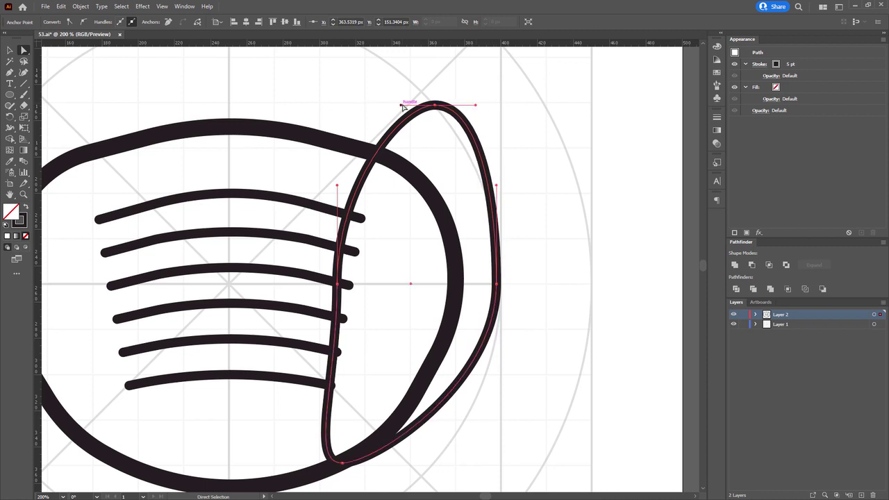
drag(400, 105, 364, 105)
mouse_move(476, 105)
mouse_down()
mouse_move(500, 104)
mouse_move(488, 105)
mouse_up()
Lengthen the vertical handles of the loop's right anchor to make the outer lower curve fuller
click(496, 284)
drag(496, 369, 488, 335)
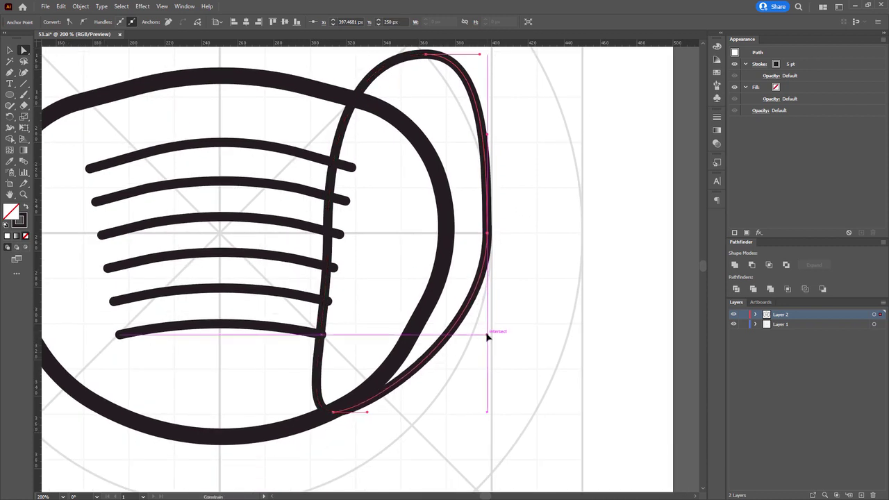
scroll(488, 252, up, 1)
drag(418, 118, 421, 116)
drag(540, 272, 548, 266)
click(488, 290)
drag(475, 294, 481, 279)
key(p)
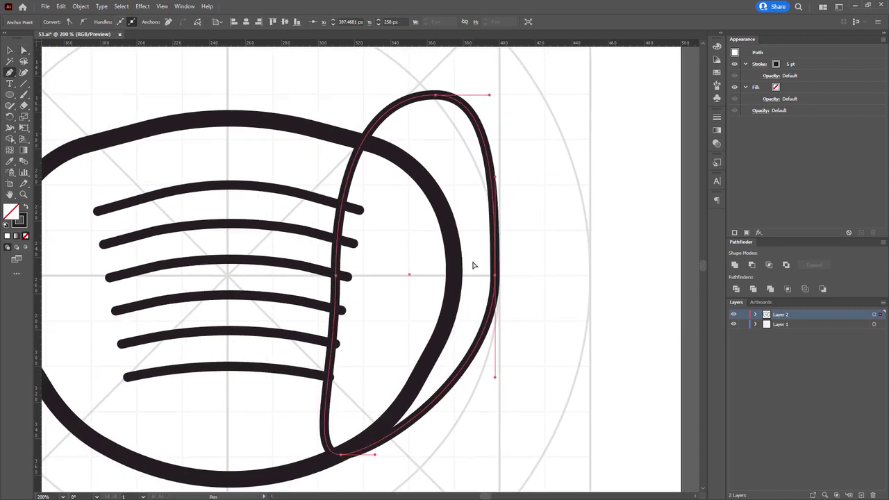
mouse_move(495, 175)
mouse_down()
mouse_move(496, 162)
mouse_move(500, 175)
mouse_up()
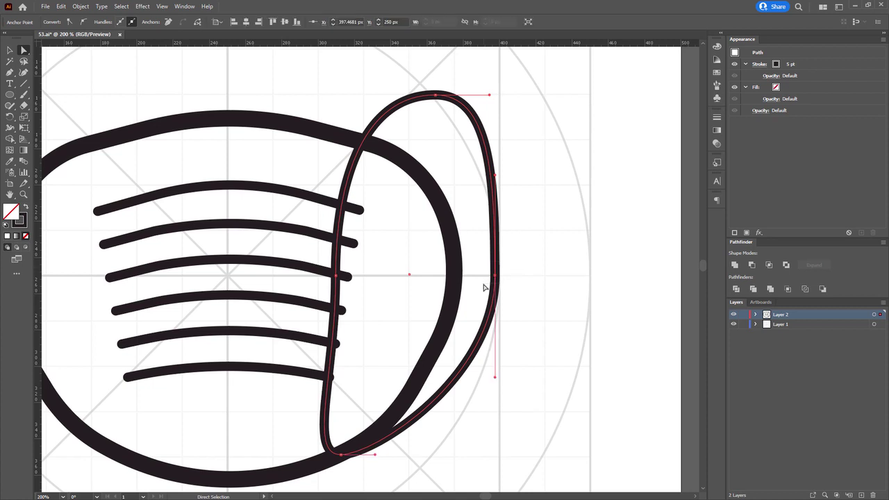
mouse_move(495, 377)
mouse_down()
mouse_move(496, 416)
mouse_move(495, 390)
mouse_up()
key(a)
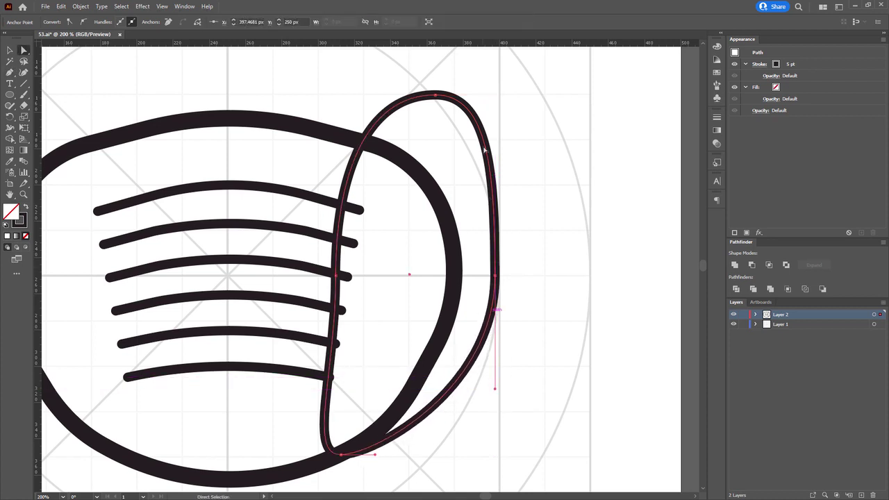
Move the loop's top anchor about 10 px to the left
drag(435, 95, 411, 101)
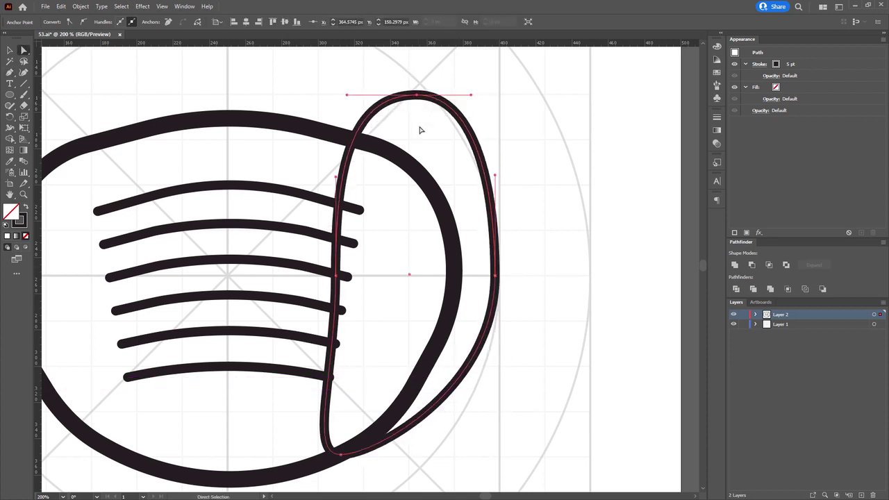
click(422, 145)
drag(424, 144, 437, 125)
Isolate the loop path and add an anchor point where its inner side crosses the rounded outline near the top
right_click(422, 83)
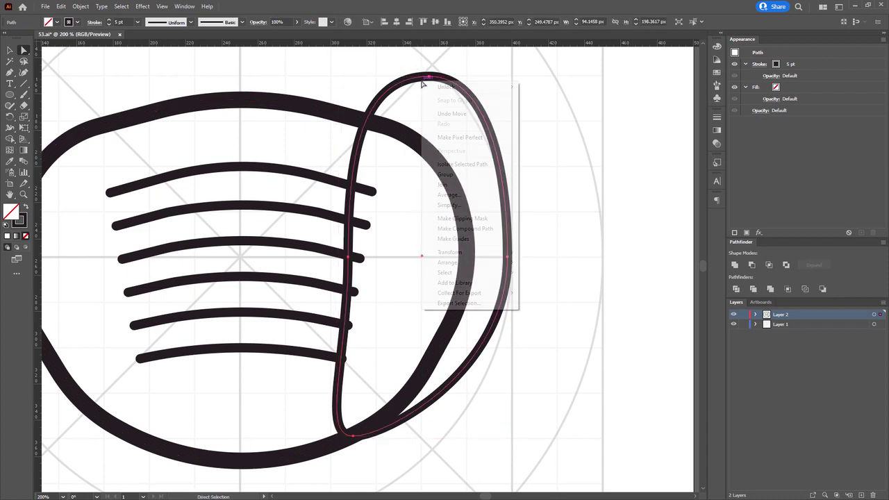
click(463, 169)
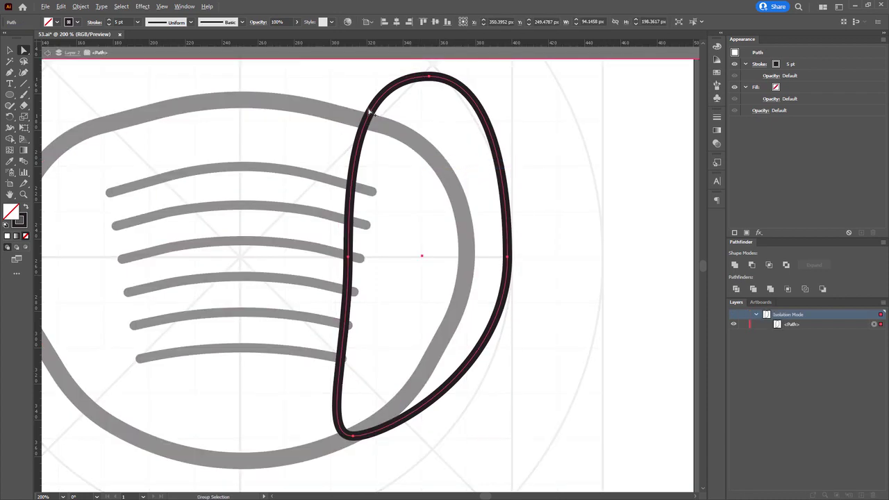
scroll(370, 118, up, 4)
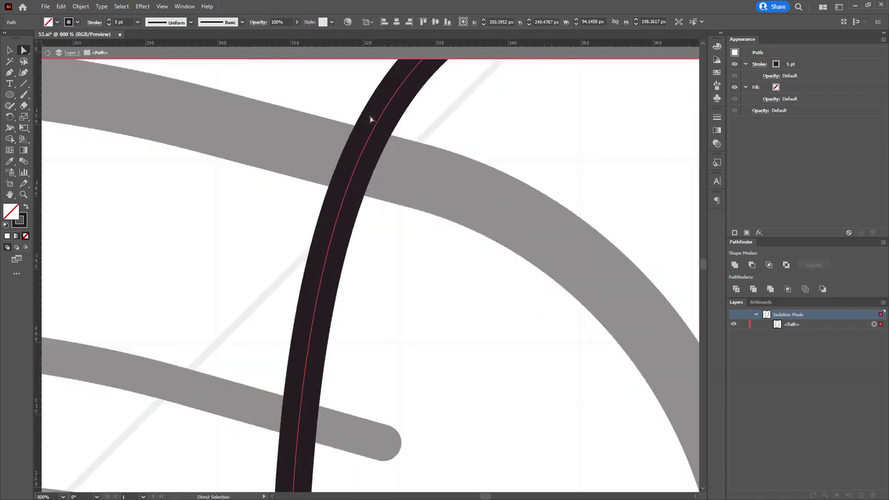
click(357, 165)
scroll(357, 165, down, 2)
drag(436, 331, 400, 77)
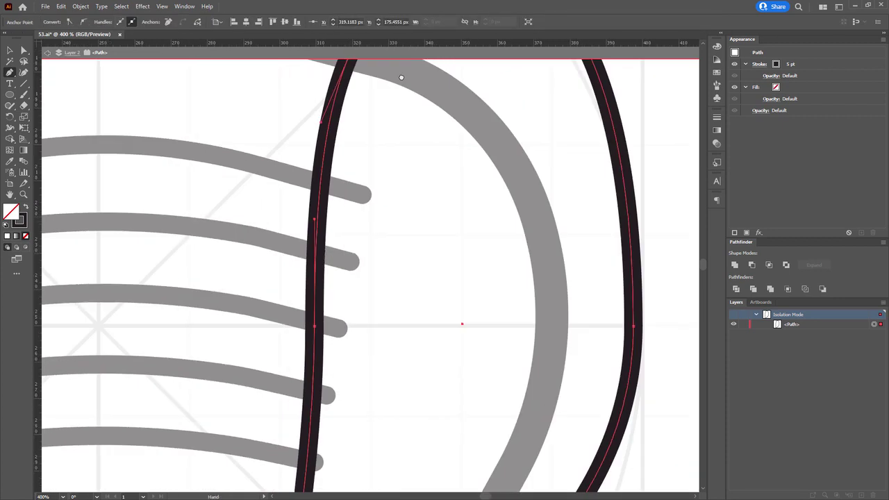
drag(427, 244, 407, 105)
click(276, 402)
Delete the loop's inner segments between the upper crossing point and the bottom anchor, leaving an open outer curve
drag(297, 330, 300, 413)
scroll(308, 357, down, 2)
key(a)
drag(255, 179, 314, 286)
key(Delete)
Set the open loop's stroke weight to 9 pt
drag(314, 278, 310, 298)
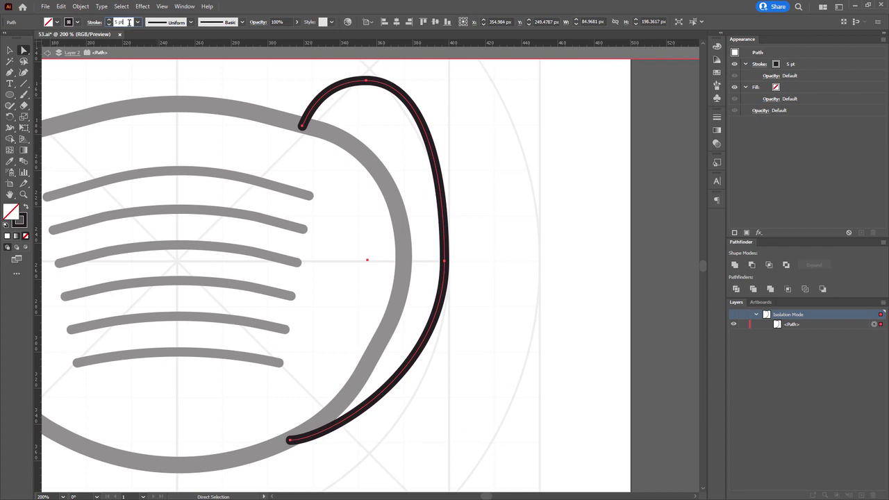
text(9)
key(Return)
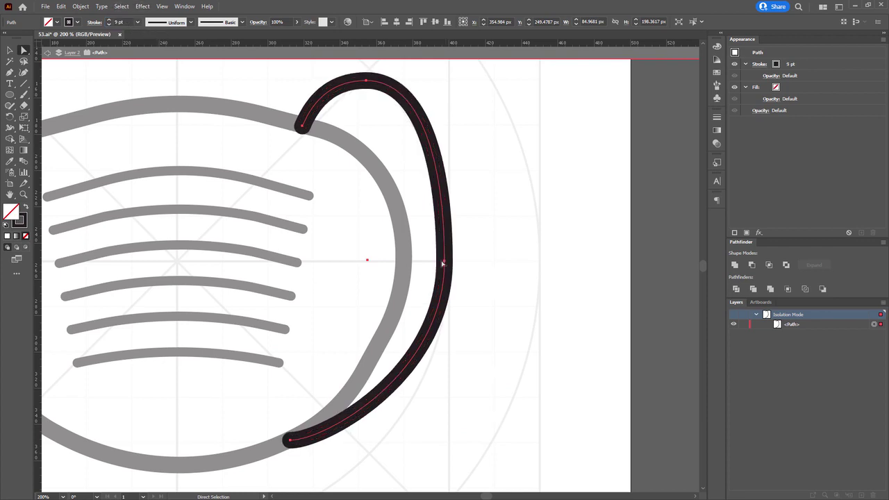
scroll(442, 263, up, 4)
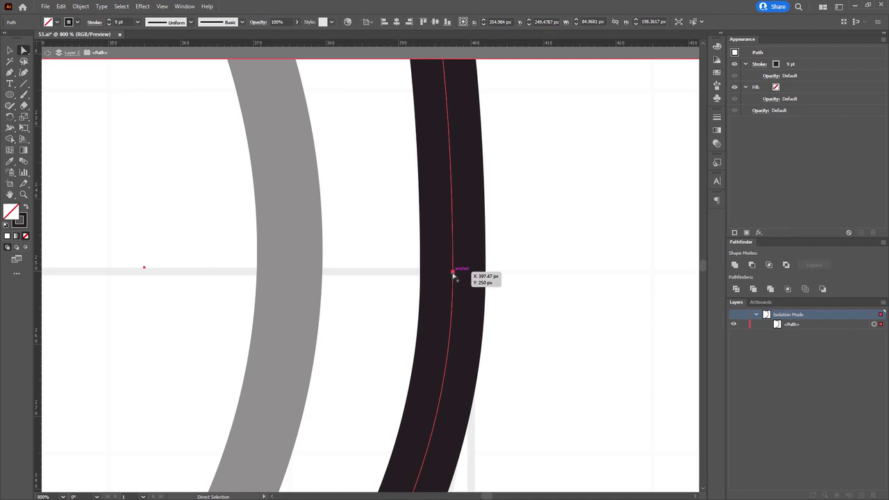
Shift the whole open loop about 2 px to the left and check its upper end anchor on the outline
drag(452, 274, 418, 273)
scroll(419, 272, down, 4)
scroll(447, 131, up, 4)
click(415, 122)
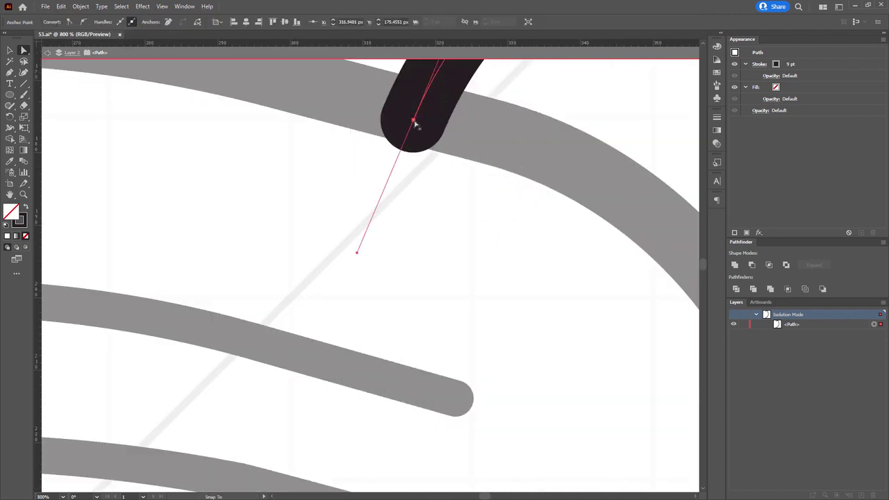
scroll(414, 124, down, 5)
scroll(404, 291, up, 5)
Move the loop's lower end anchor about 10 px left and 5 px down onto the outline, and leave isolation mode
drag(421, 232, 349, 268)
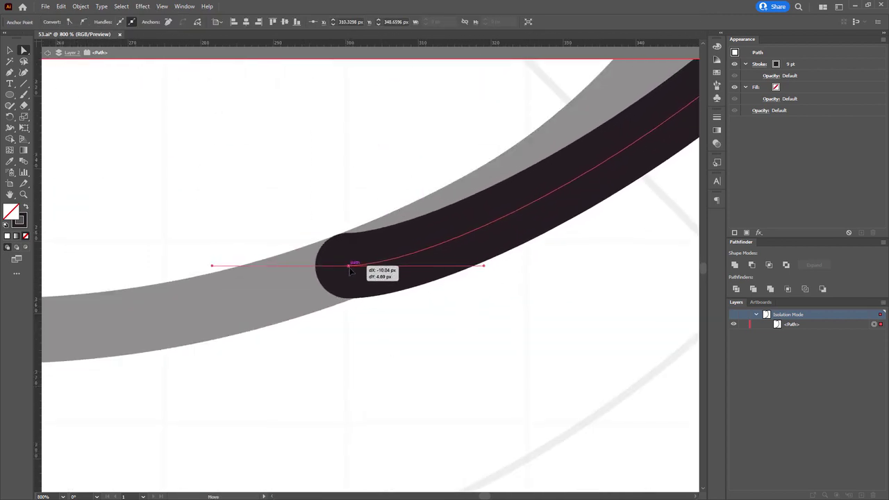
scroll(390, 324, down, 5)
drag(396, 323, 493, 373)
key(Escape)
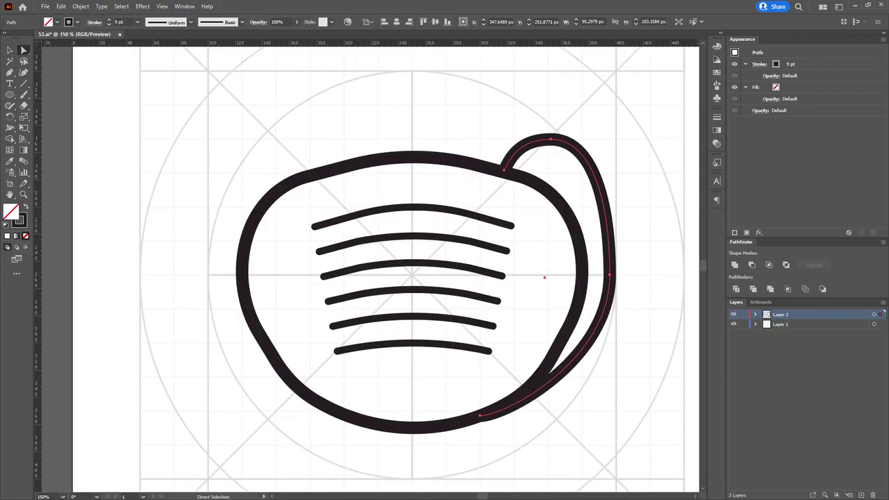
Set the loop's stroke weight to 7 pt
double_click(119, 22)
text(7)
key(Return)
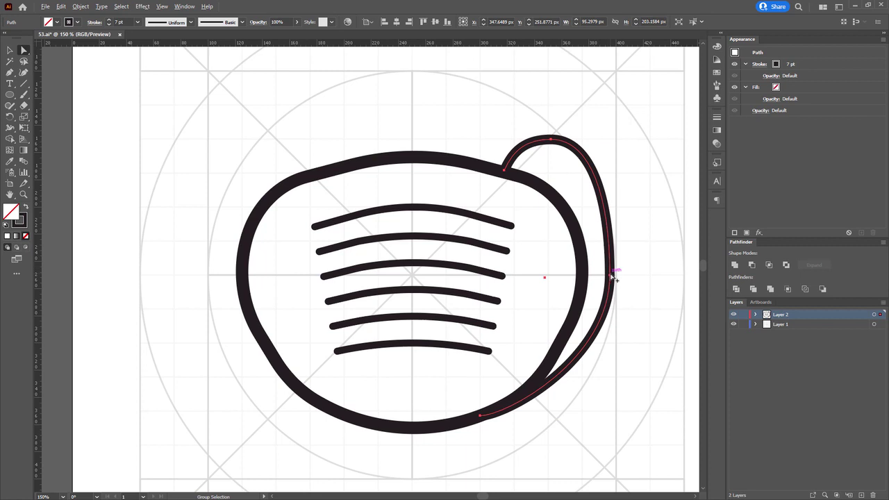
Duplicate the loop 250 px to the left and reflect the copy across the vertical axis
drag(612, 278, 272, 277)
right_click(272, 263)
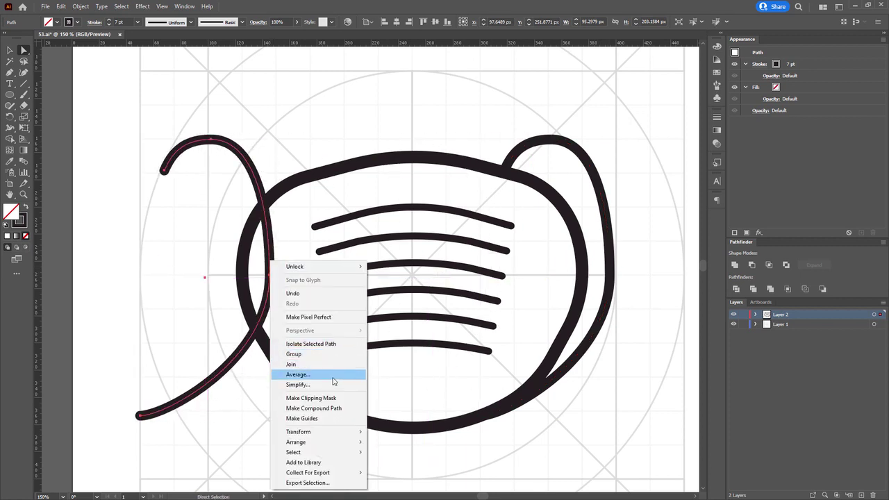
mouse_move(338, 431)
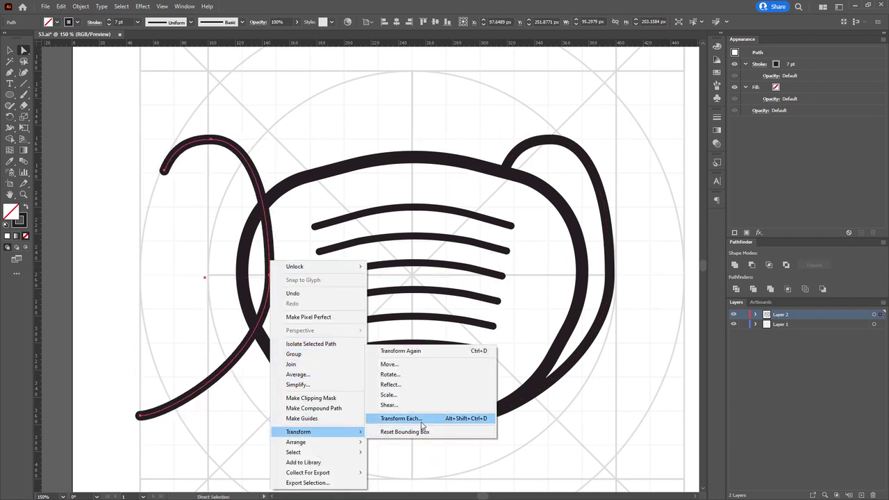
click(434, 385)
click(444, 313)
Move the mirrored loop about 54 px to the right so it attaches to the outline's left side
scroll(169, 253, up, 3)
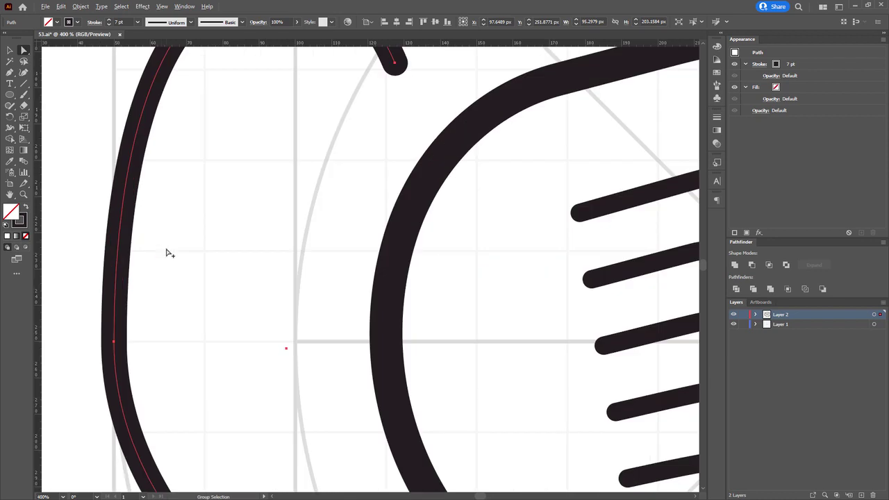
drag(117, 345, 310, 343)
drag(395, 175, 218, 320)
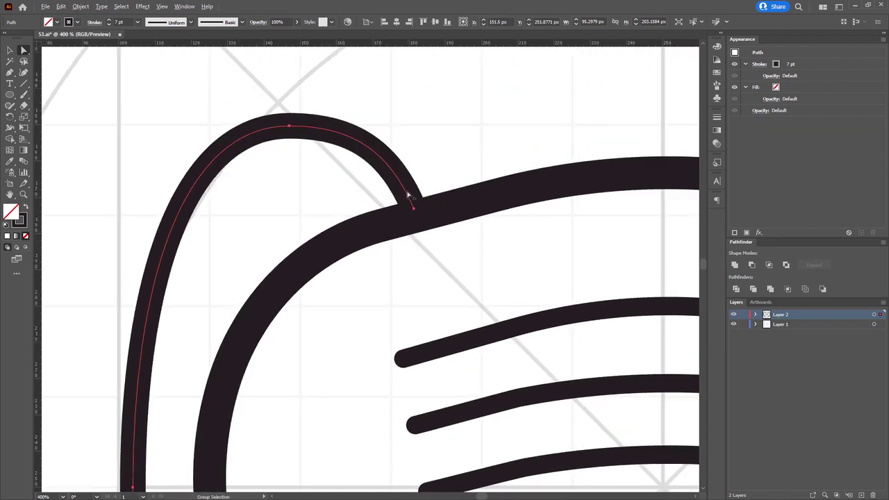
scroll(410, 198, up, 3)
scroll(359, 234, down, 2)
Nudge the original right-hand loop about 1.3 px outward to the right
drag(327, 383, 533, 82)
drag(666, 146, 313, 180)
drag(539, 207, 89, 172)
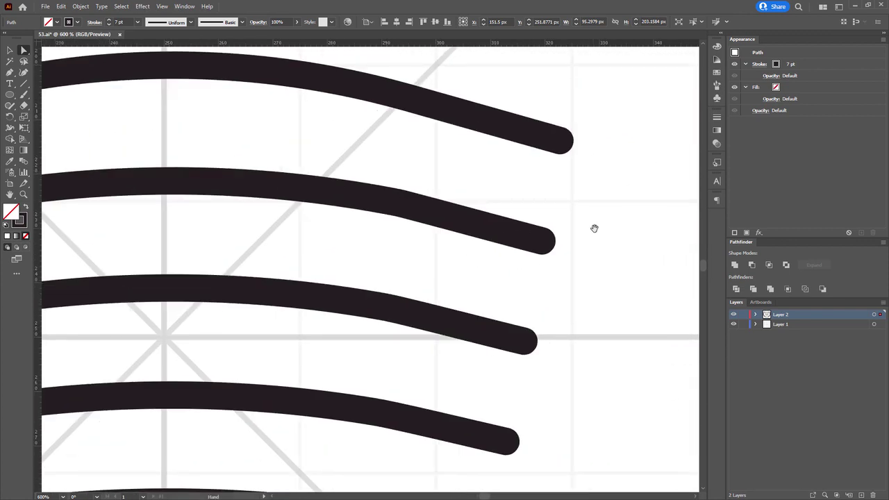
drag(594, 228, 94, 176)
click(465, 284)
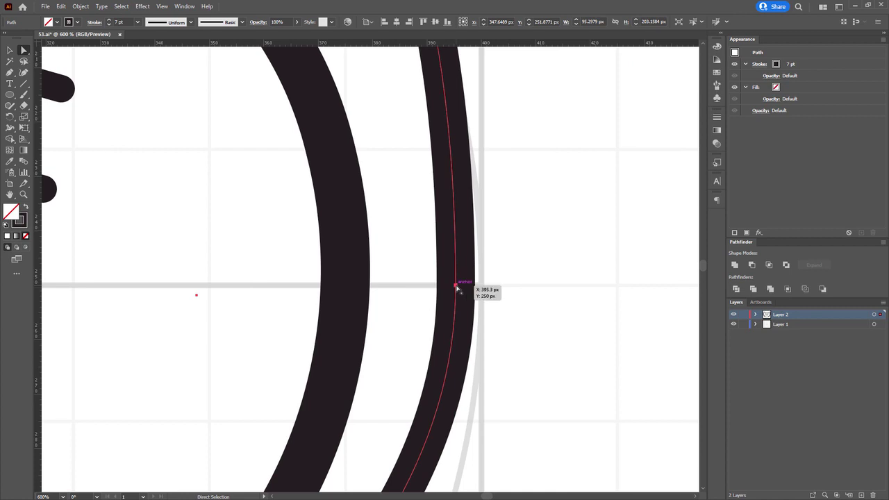
drag(456, 288, 464, 284)
key(ctrl+1)
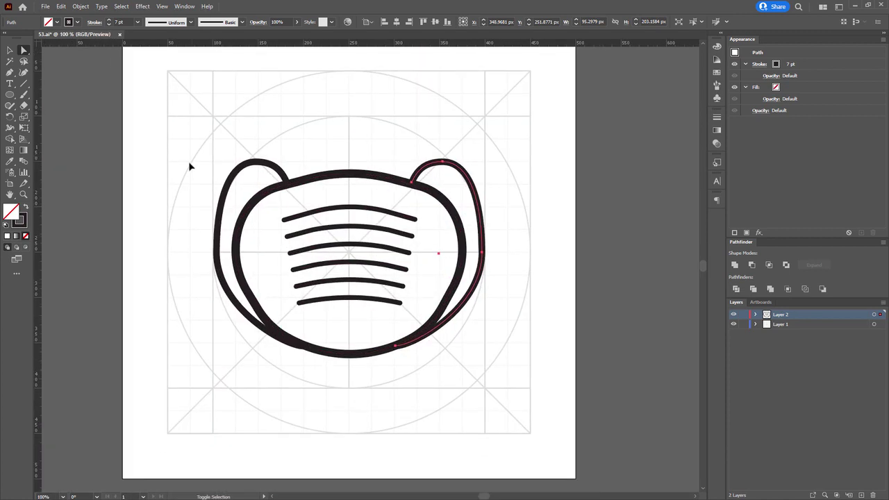
Select both loops and shorten them from their lower end to a height of about 183 px
ctrl+shift+click(227, 182)
mouse_move(349, 346)
mouse_down()
mouse_move(351, 364)
mouse_move(343, 333)
mouse_up()
key(a)
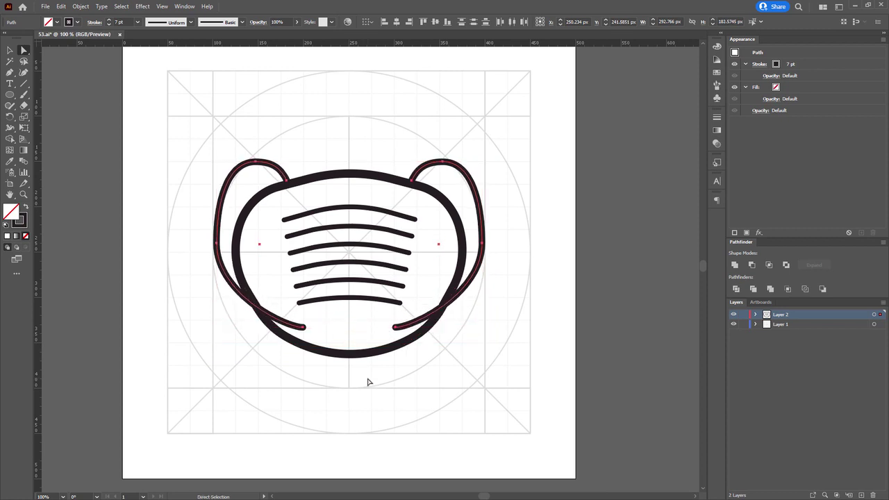
Add an anchor where each loop crosses the lower part of the outline and delete the loop tails inside the mask
scroll(442, 306, up, 3)
drag(468, 319, 457, 329)
key(p)
click(453, 332)
key(a)
drag(298, 379, 711, 319)
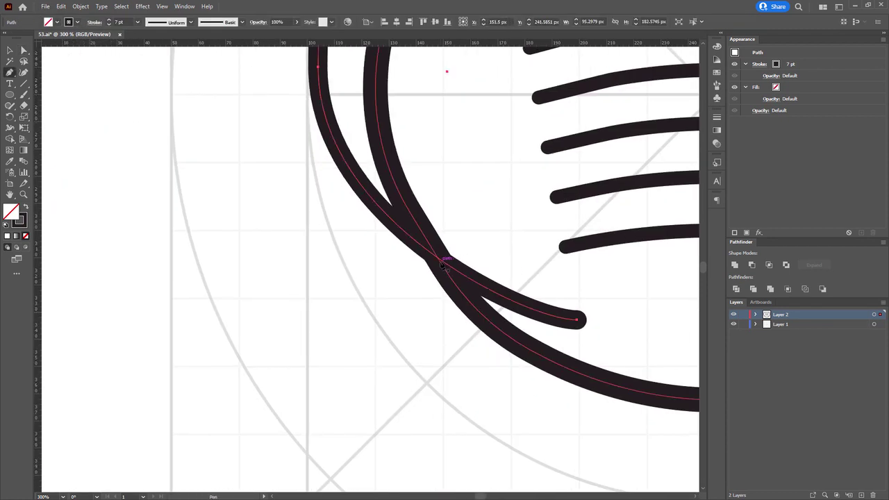
click(576, 319)
click(594, 346)
key(ctrl+minus)
key(ctrl+minus)
key(ctrl+minus)
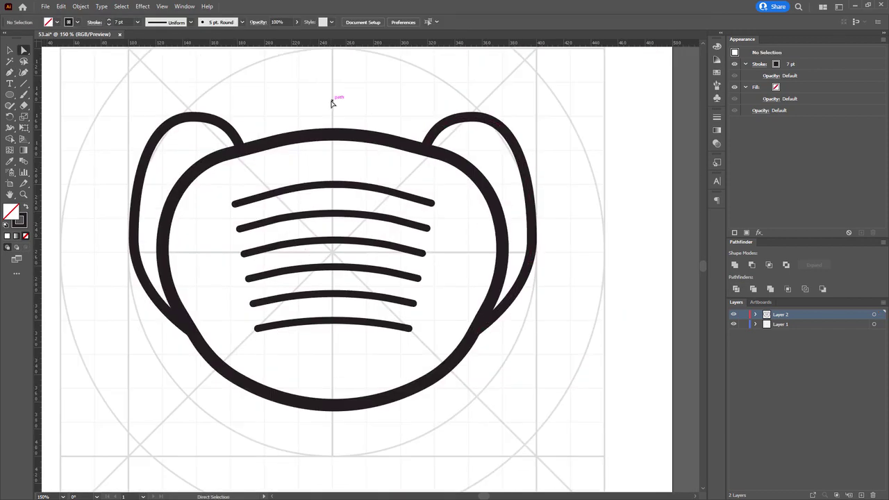
Ungroup the icon and stretch the mask outline's top edge upward by about 5 px
key(ctrl+a)
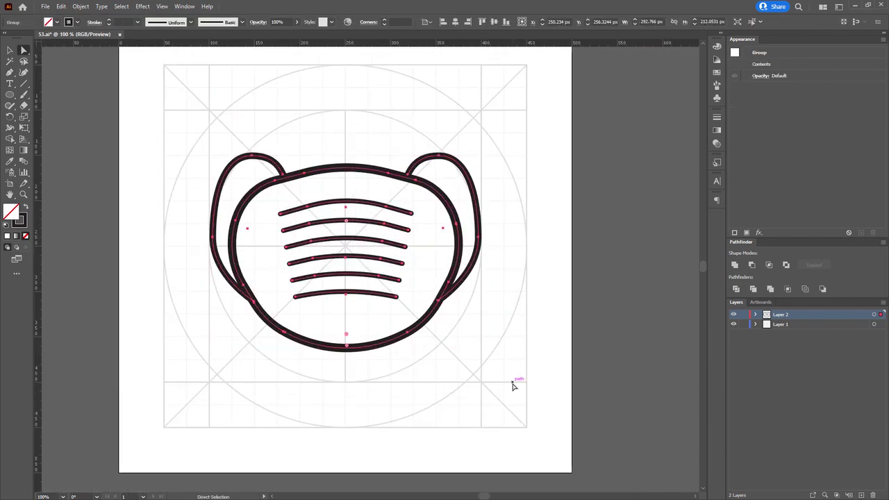
key(ctrl+0)
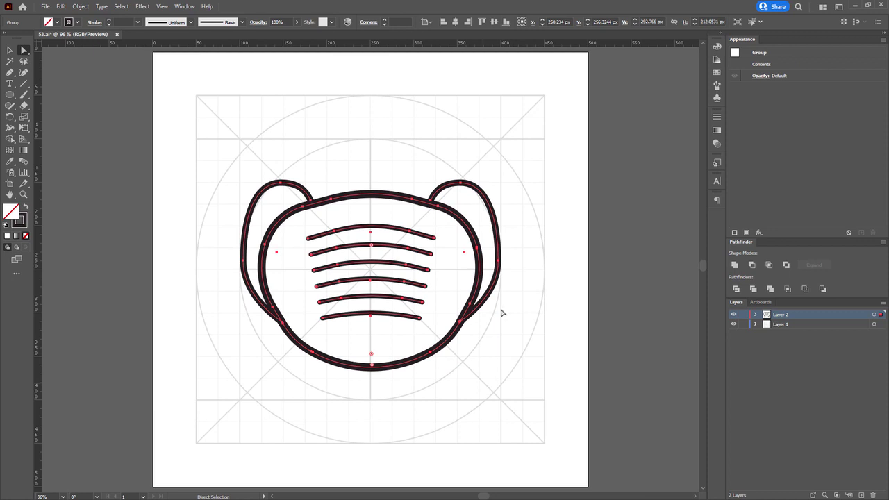
key(ctrl+shift+g)
ctrl+click(370, 194)
scroll(370, 195, up, 2)
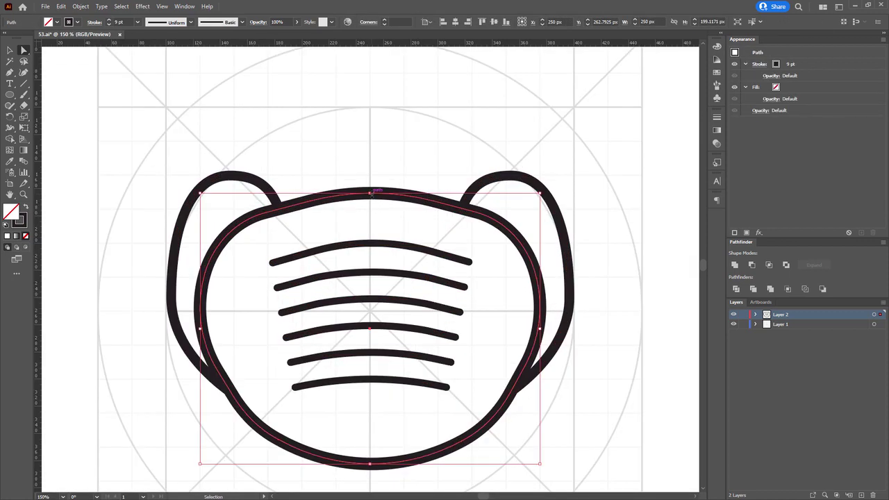
drag(371, 193, 371, 186)
Select the outline, arcs and loops and group them into one icon
key(ctrl+a)
click(369, 200)
ctrl+click(371, 191)
key(ctrl+a)
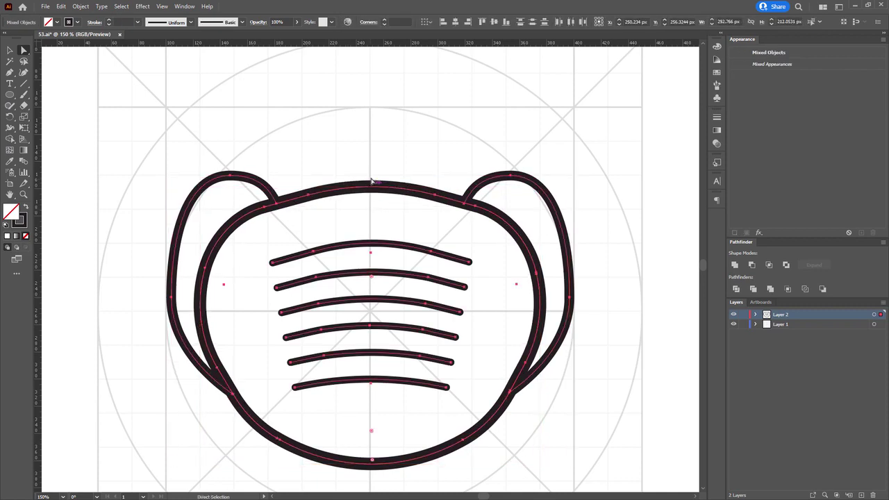
click(373, 172)
scroll(358, 196, down, 2)
key(ctrl+a)
key(ctrl+g)
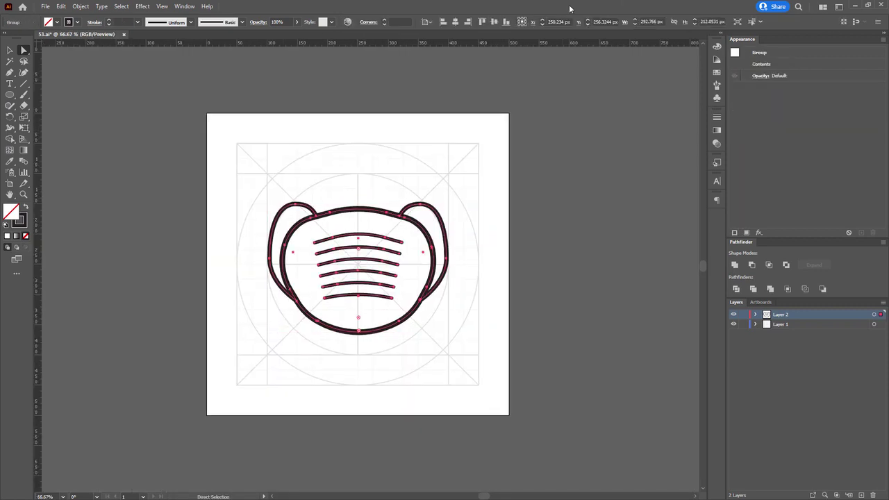
Center the icon group horizontally and vertically on the artboard, and shift it about 9 px down
click(494, 22)
click(455, 21)
drag(392, 322, 391, 327)
Unlock the grid groups and duplicate the artboard with its grid and icon to the right
click(388, 181)
drag(393, 185, 334, 184)
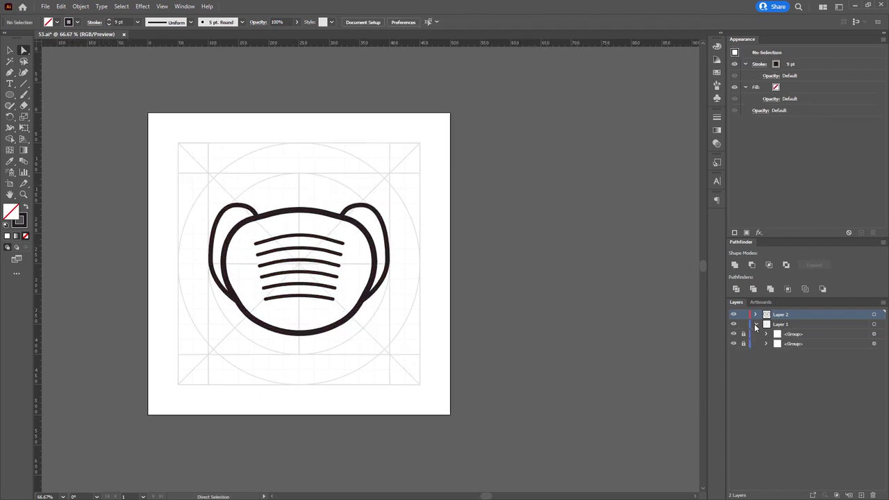
click(755, 315)
scroll(539, 298, right, 2)
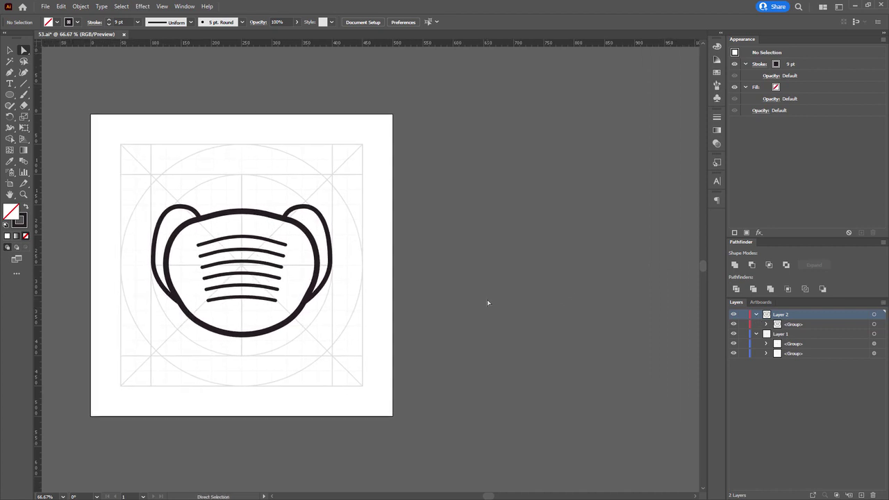
key(shift+o)
drag(119, 122, 282, 131)
key(a)
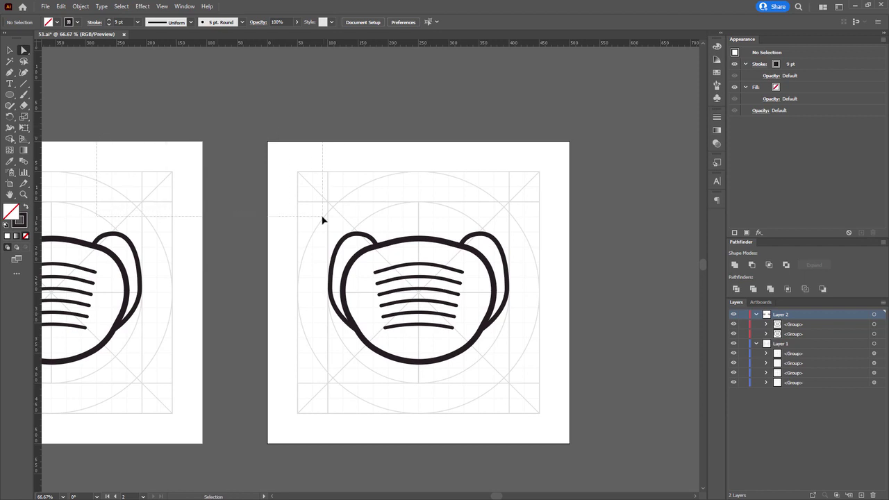
Lock the grid groups on both artboards, and move the second artboard's icon in place onto a new layer
drag(322, 218, 312, 215)
key(ctrl+2)
drag(265, 176, 515, 396)
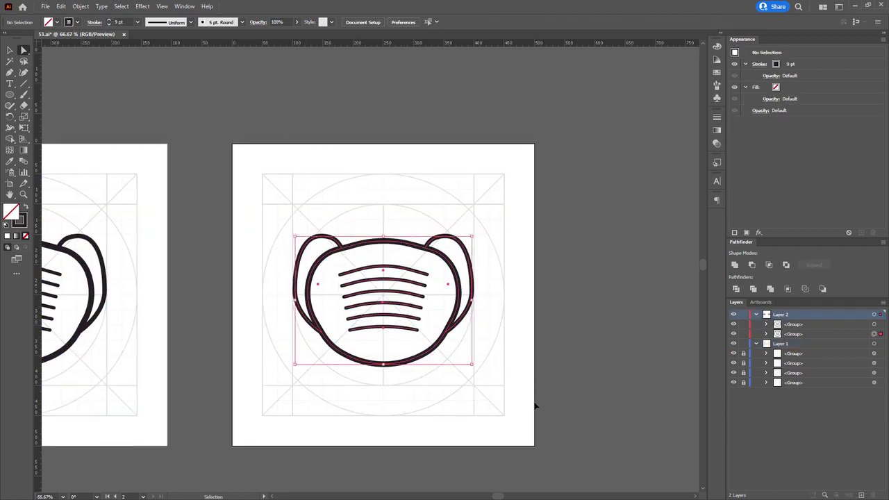
key(ctrl+x)
key(ctrl+l)
key(ctrl+f)
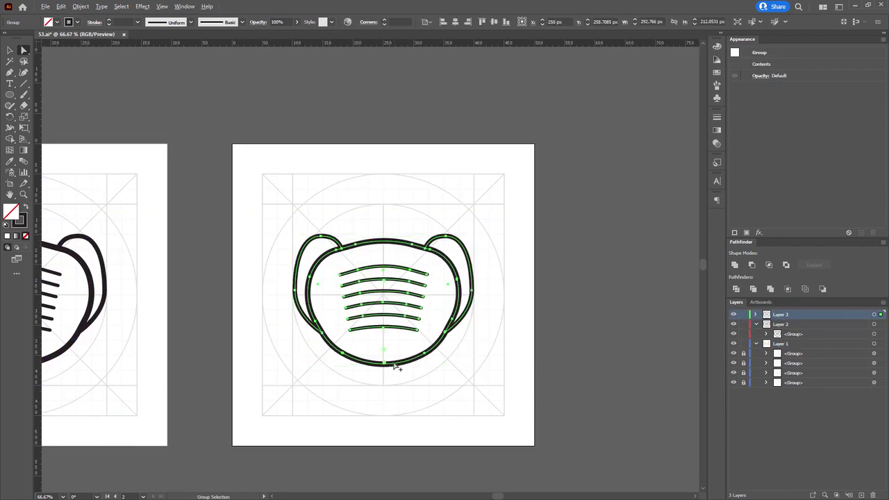
Duplicate the second artboard's icon about 410 px straight up, outside the artboard
drag(384, 363, 383, 115)
drag(382, 146, 360, 100)
Expand the fill and stroke of the icon on the second artboard
drag(225, 155, 489, 359)
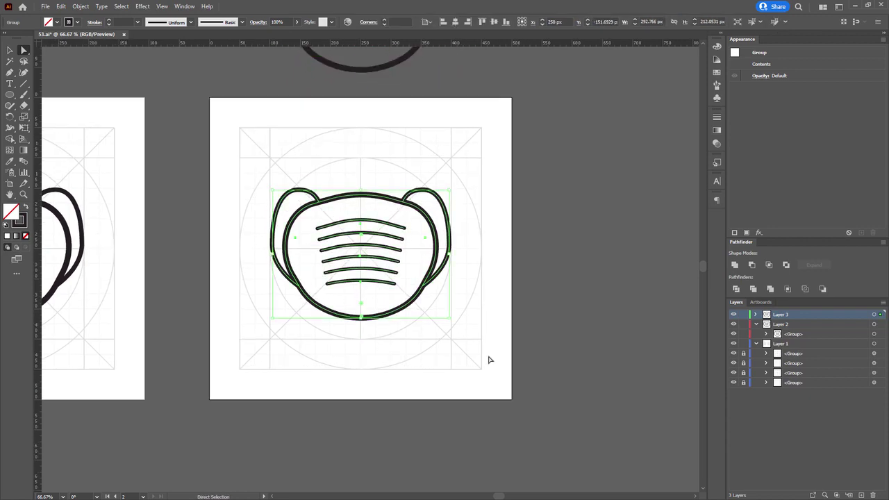
key(ctrl+equal)
key(ctrl+equal)
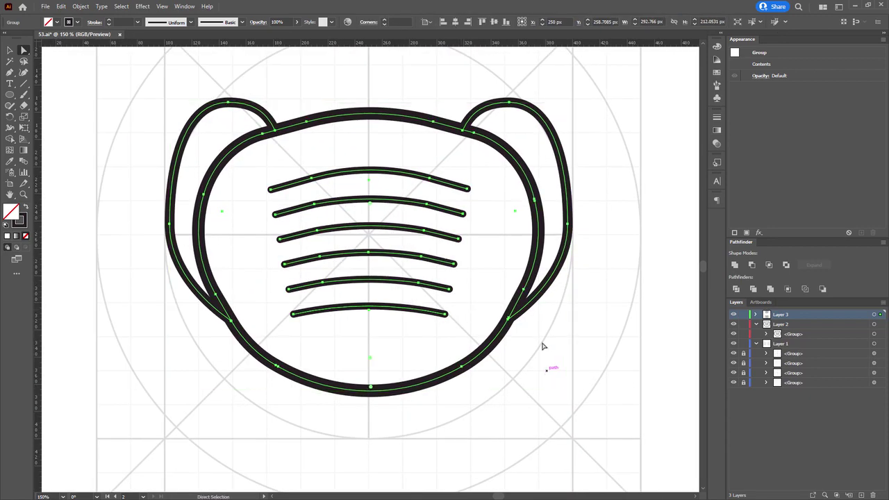
click(81, 6)
click(125, 115)
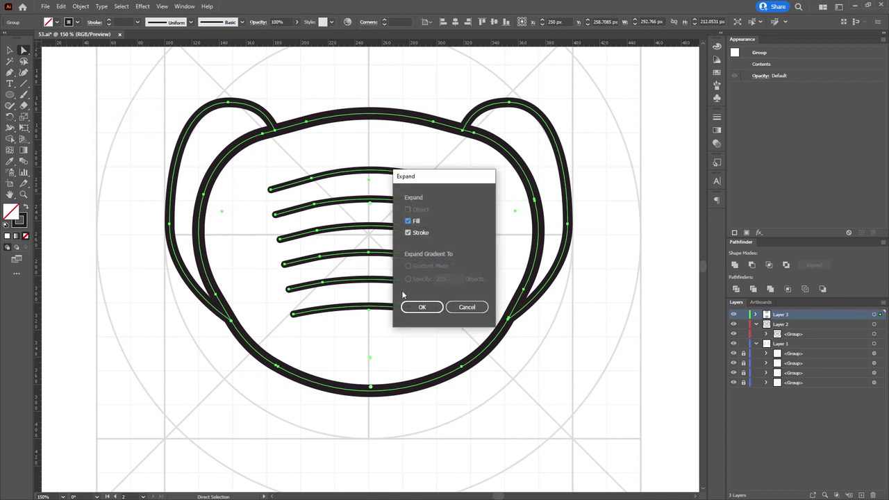
click(439, 307)
mouse_move(467, 294)
mouse_down()
mouse_move(440, 282)
mouse_move(439, 299)
mouse_up()
Select the six inner arcs with the Lasso tool and cut them from the expanded icon
key(q)
drag(270, 169, 222, 200)
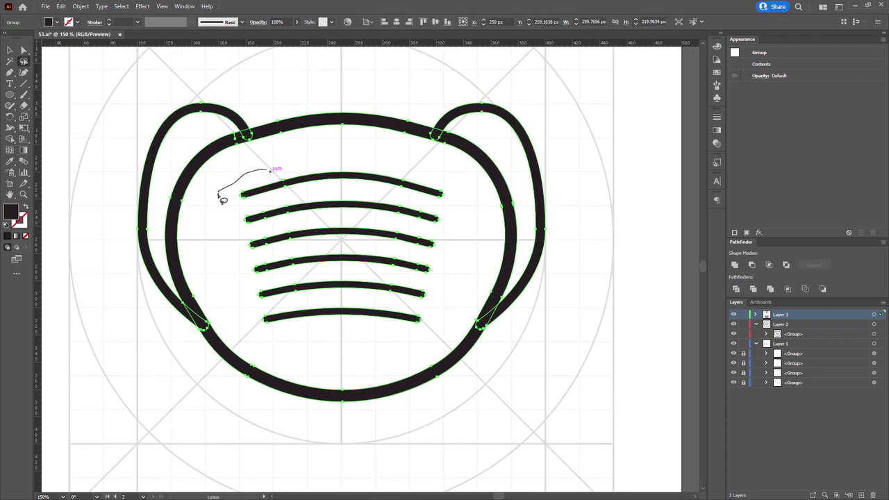
drag(365, 169, 274, 170)
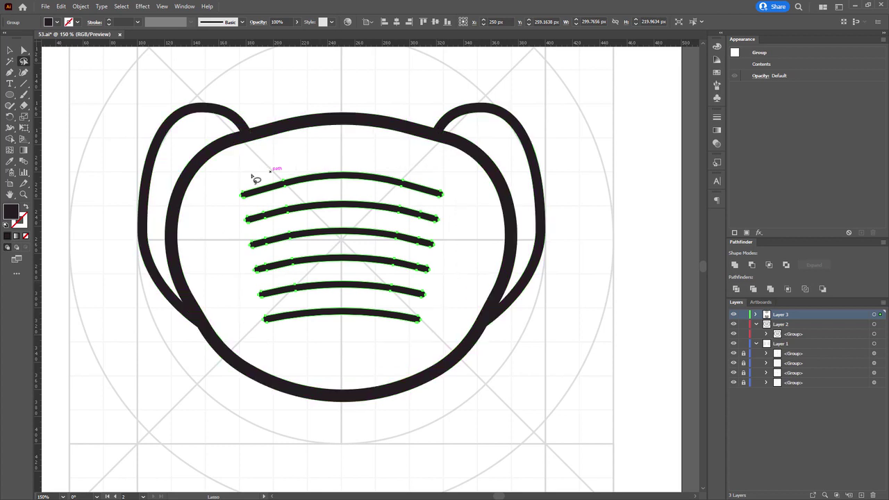
key(Delete)
key(a)
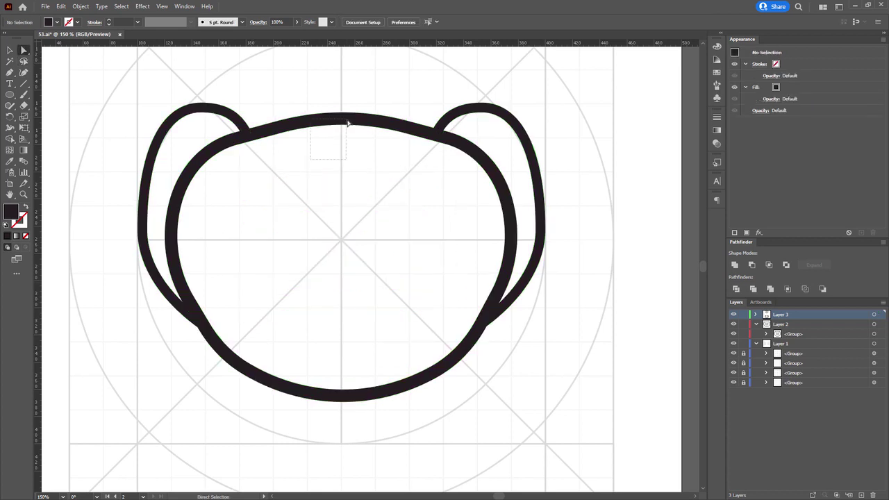
Delete the mask outline's inner contour to make the body solid, and paste the six arcs in place over it
click(345, 125)
key(Delete)
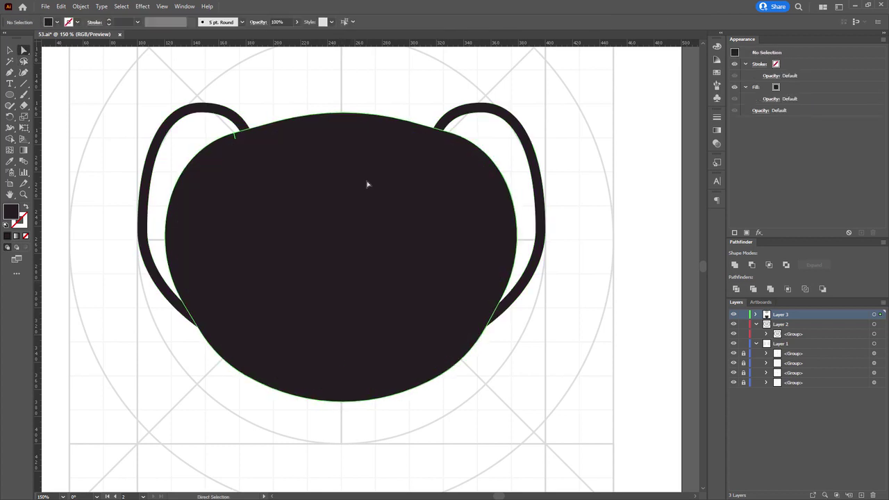
ctrl+click(367, 182)
key(ctrl+f)
shift+click(373, 162)
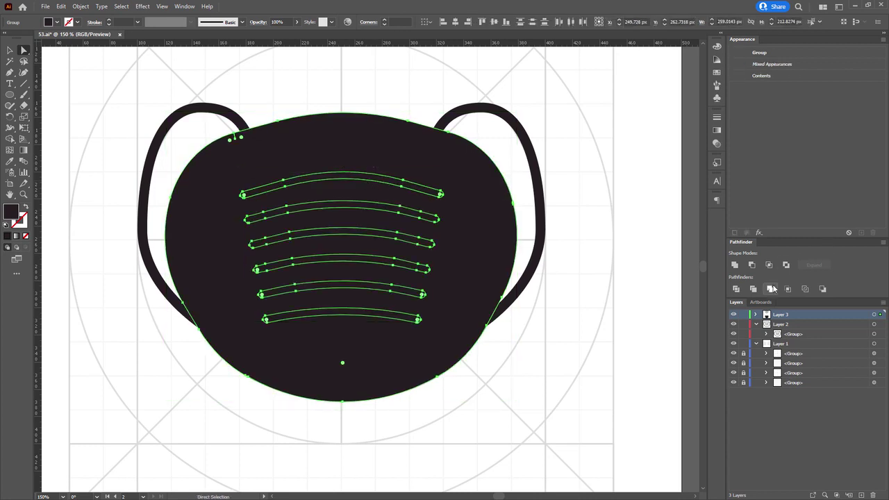
Try the Crop pathfinder on the solid mask body and the arcs
click(793, 289)
key(ctrl+z)
click(787, 289)
key(ctrl+z)
Cut the six arcs out of the solid mask body with the Exclude shape mode
click(784, 266)
click(582, 236)
drag(577, 238, 558, 270)
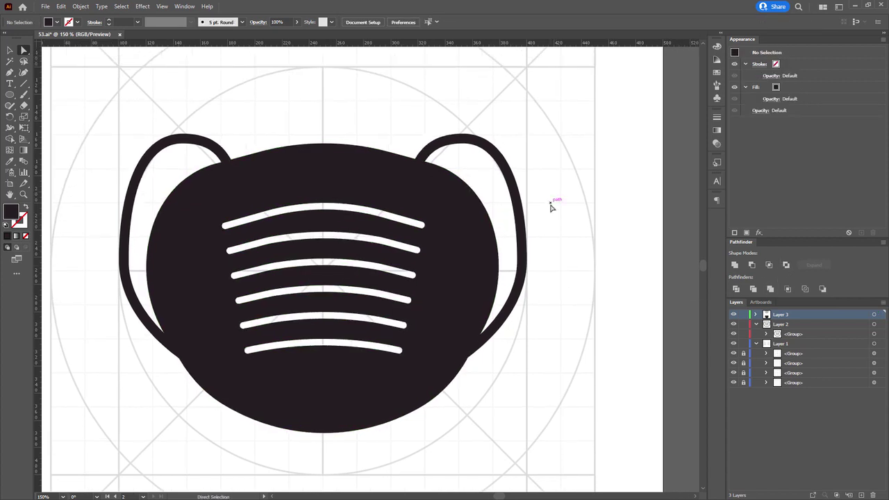
Select the solid mask body with both loops and unite them into one compound path
scroll(550, 209, down, 2)
drag(551, 206, 460, 214)
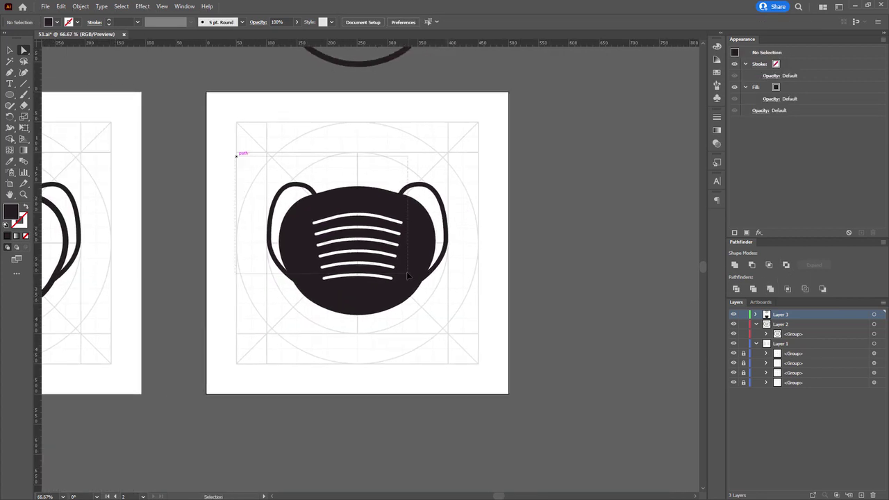
drag(407, 276, 472, 335)
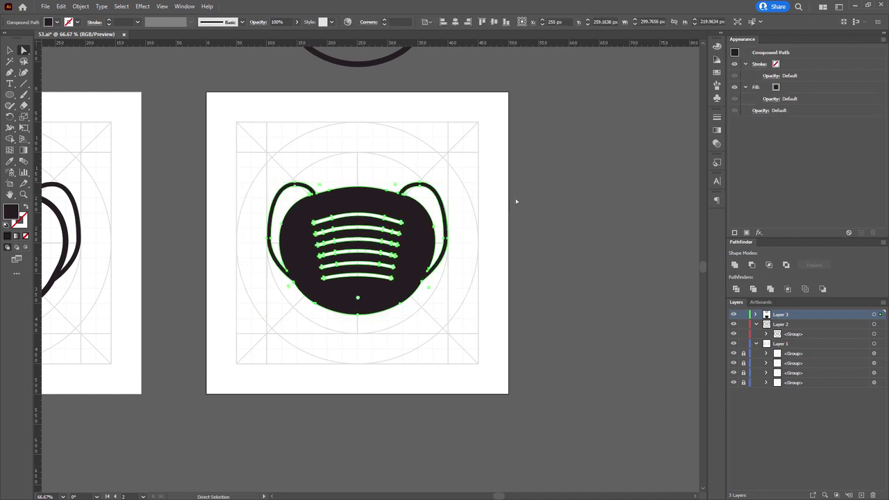
Undo the unite and group the solid mask body with its two ear loops
click(479, 184)
drag(479, 196, 429, 254)
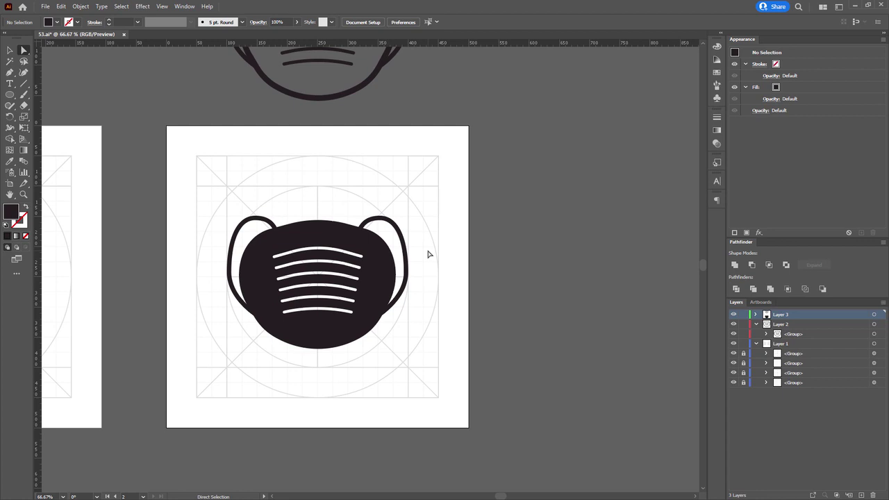
drag(427, 254, 455, 240)
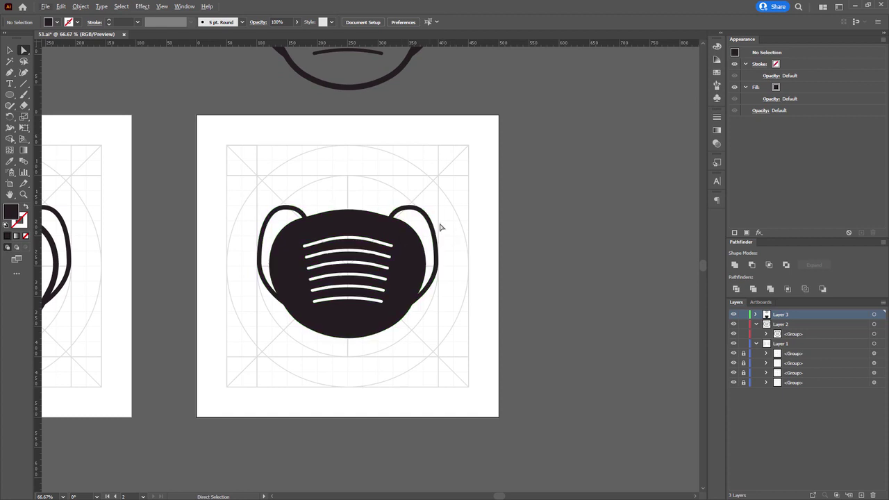
scroll(401, 237, up, 1)
ctrl+click(406, 239)
scroll(387, 159, down, 1)
drag(386, 159, 314, 175)
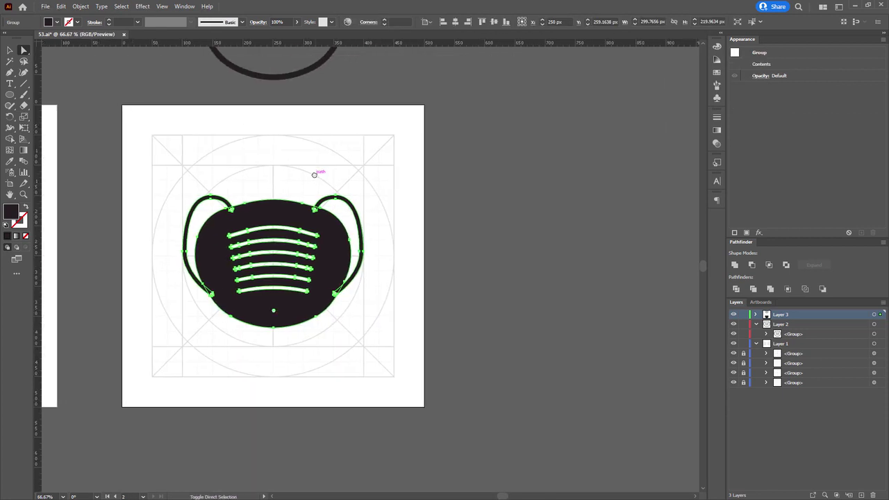
click(314, 175)
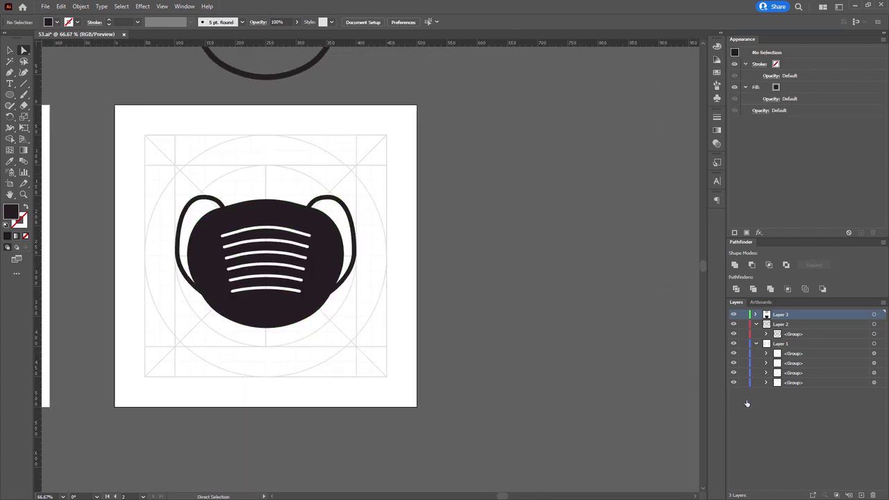
Duplicate the glyph artboard with its contents beside the original as a third artboard, and lock the icon grid groups
key(shift+o)
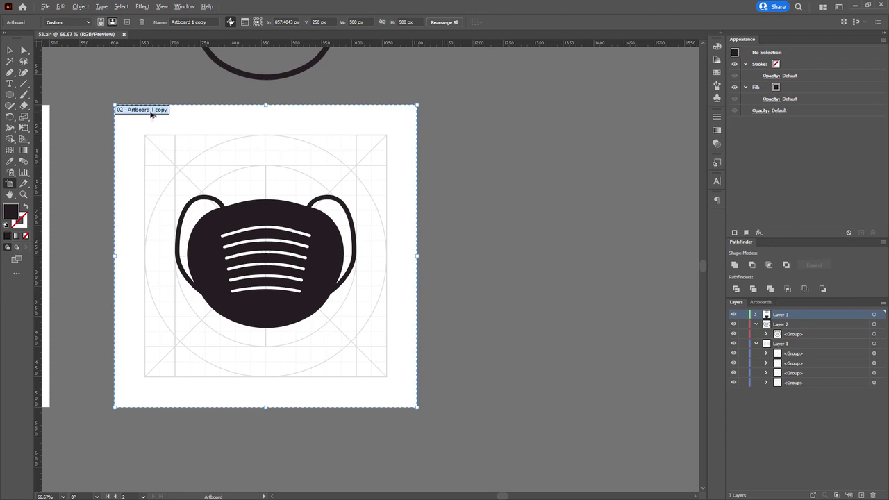
drag(152, 113, 522, 113)
key(a)
drag(505, 172, 287, 176)
drag(384, 190, 383, 189)
key(ctrl+2)
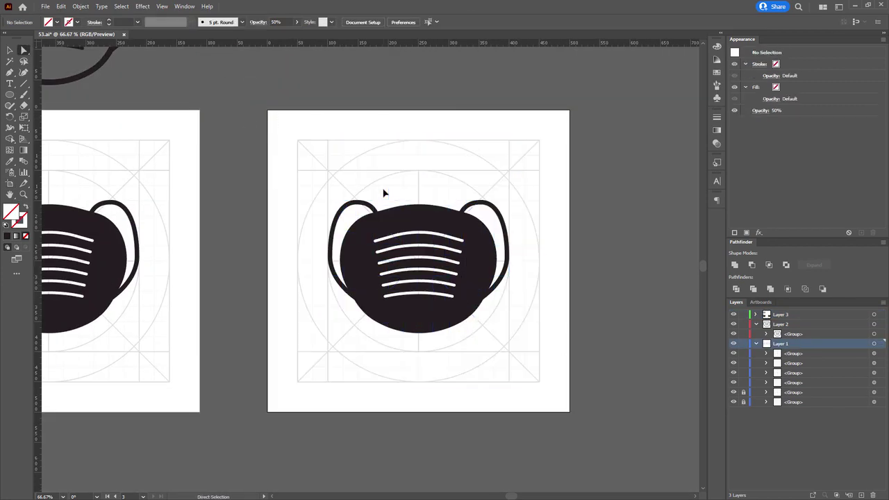
drag(139, 182, 139, 182)
key(ctrl+2)
Cut the mask on the third artboard and paste it in place on a new layer
drag(211, 162, 512, 370)
key(Delete)
key(ctrl+l)
key(ctrl+f)
click(343, 181)
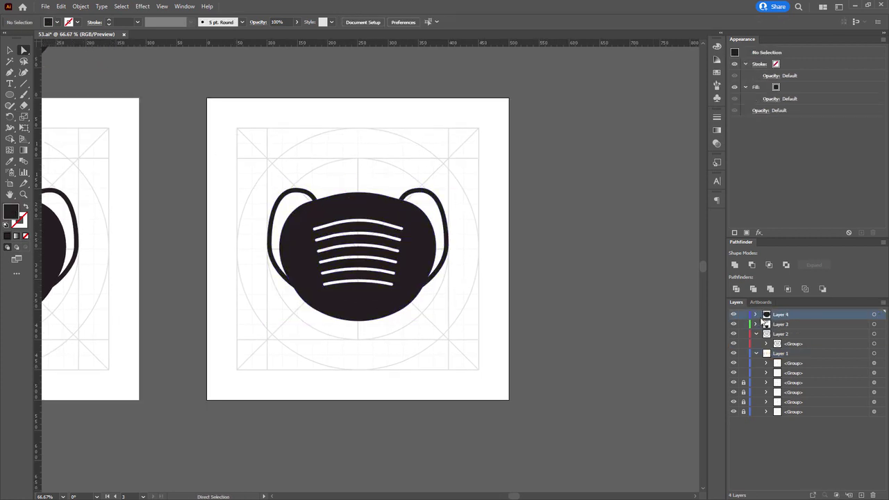
Ungroup the mask on the new layer into its body and two ear loops
click(756, 315)
click(440, 234)
key(ctrl+shift+g)
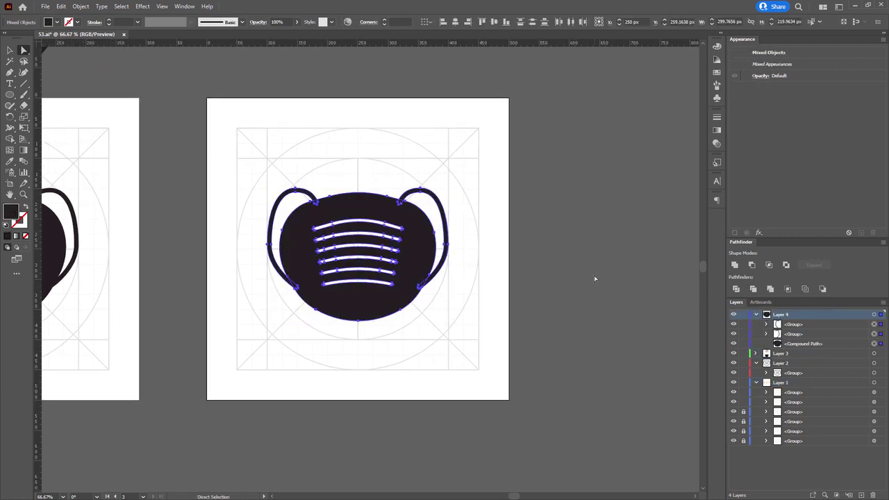
key(ctrl+shift+a)
key(ctrl+1)
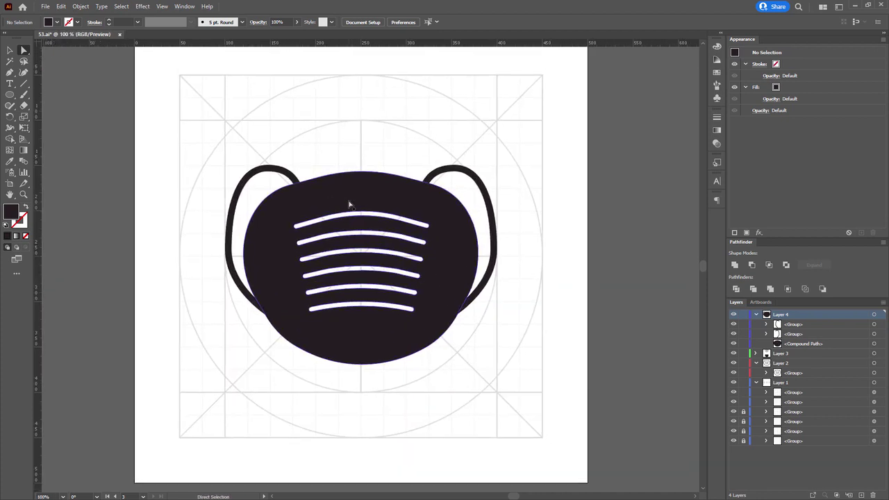
key(ctrl+minus)
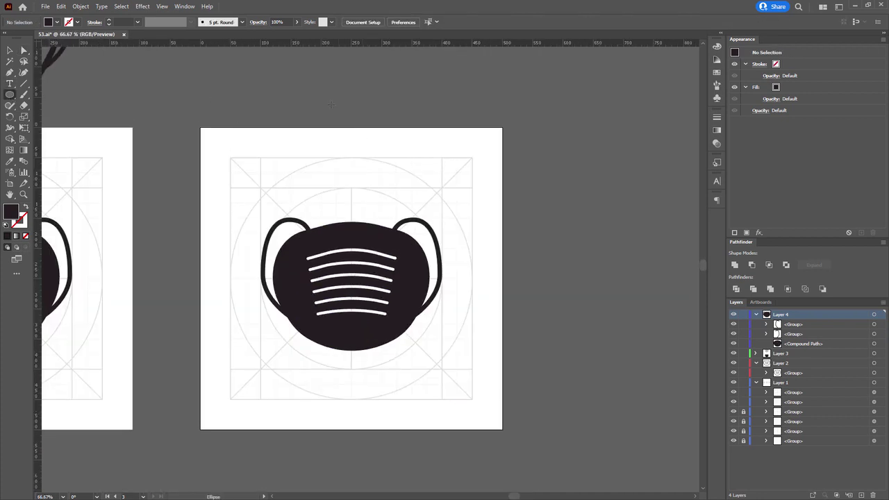
Draw a circle about 57.5 px wide above the third artboard and duplicate it into a row of three
drag(306, 80, 341, 114)
key(a)
drag(330, 101, 358, 102)
Apply the Complementary 2 harmony rule in the Color Guide and fill the middle circle with a medium blue shade
click(366, 98)
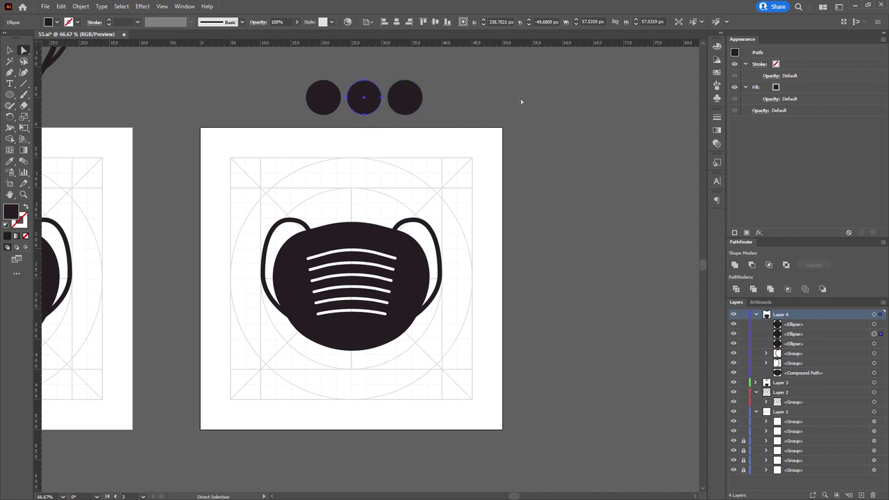
click(716, 62)
click(699, 54)
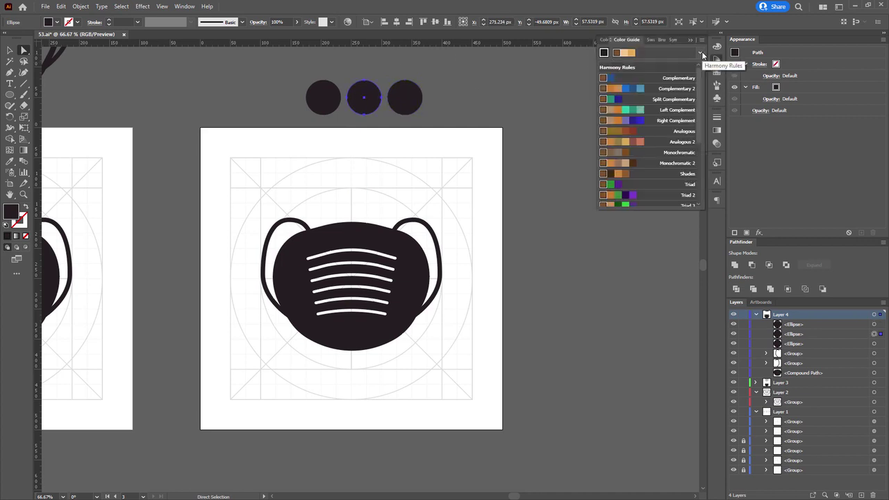
click(675, 89)
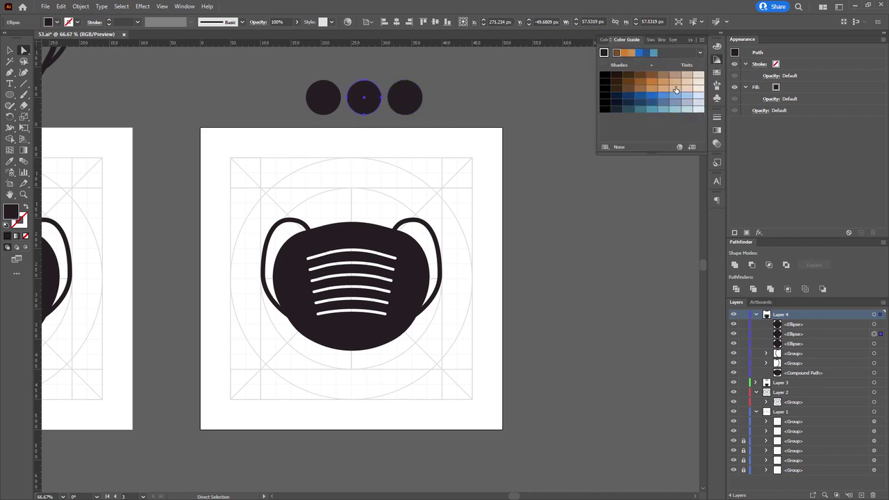
click(641, 96)
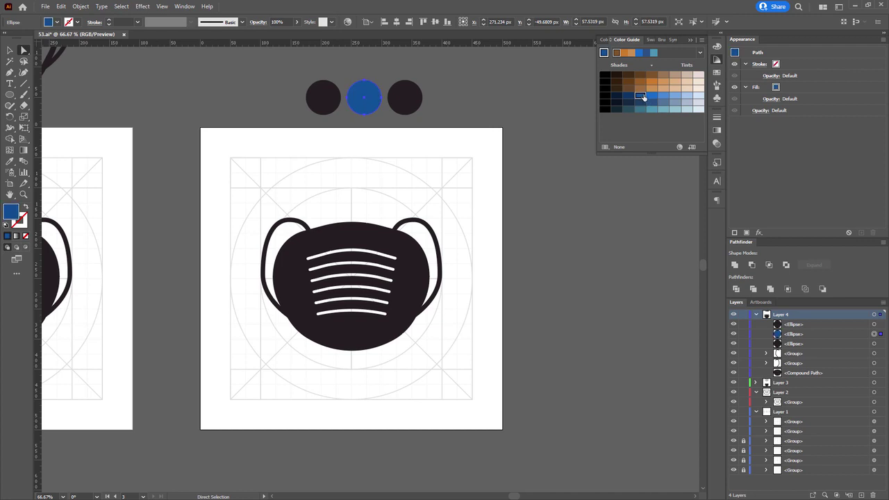
Fill the two outer circles with a darker navy shade of the same blue
click(406, 101)
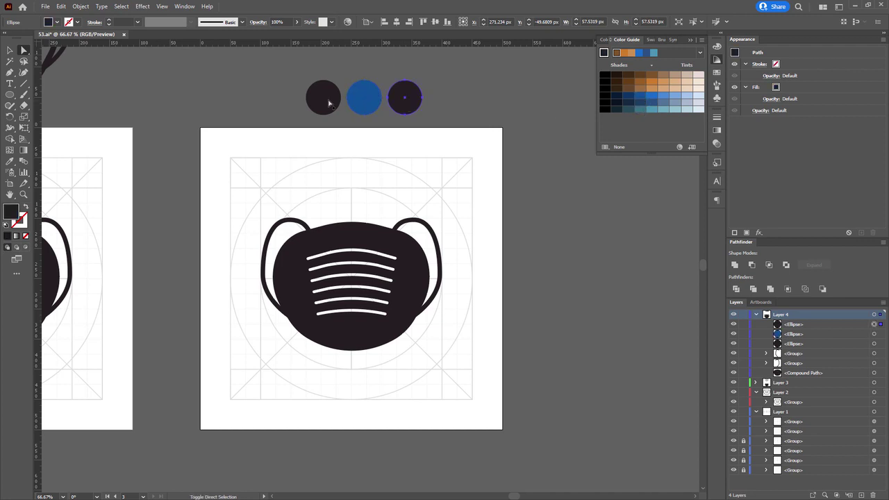
shift+click(316, 100)
click(630, 97)
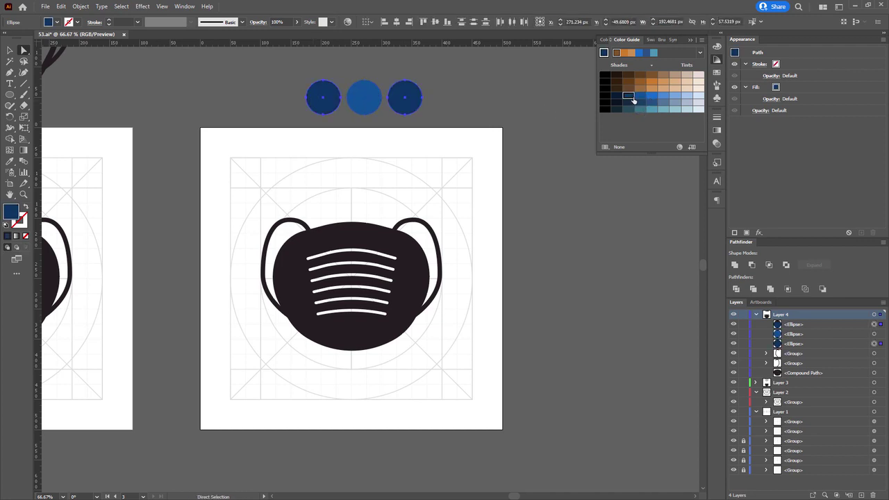
Try light blue and teal shades on the third circle and settle on the medium teal fill
click(405, 97)
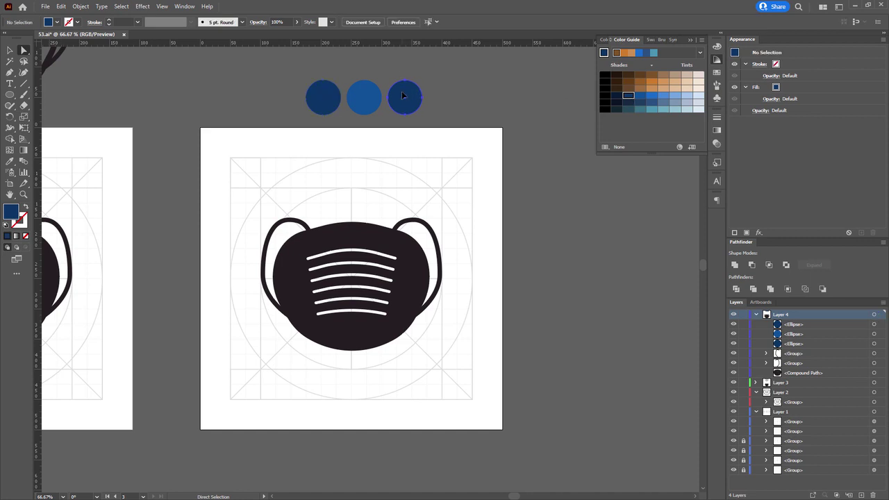
click(674, 96)
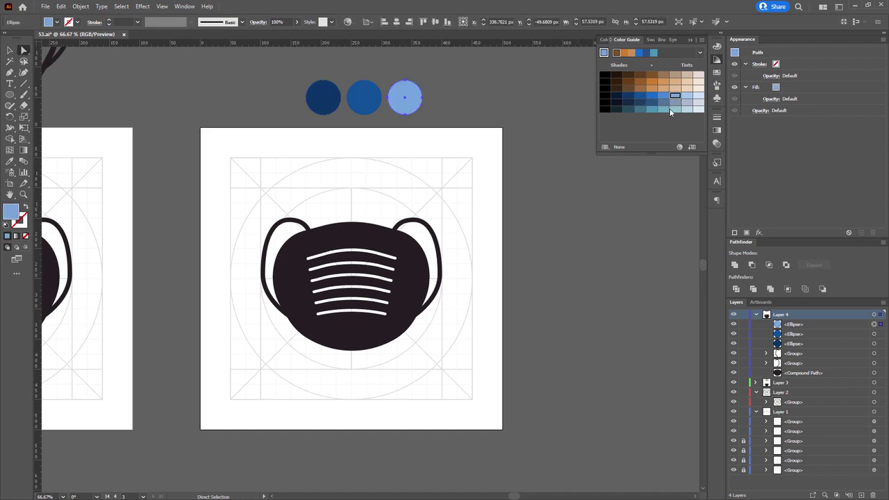
click(653, 109)
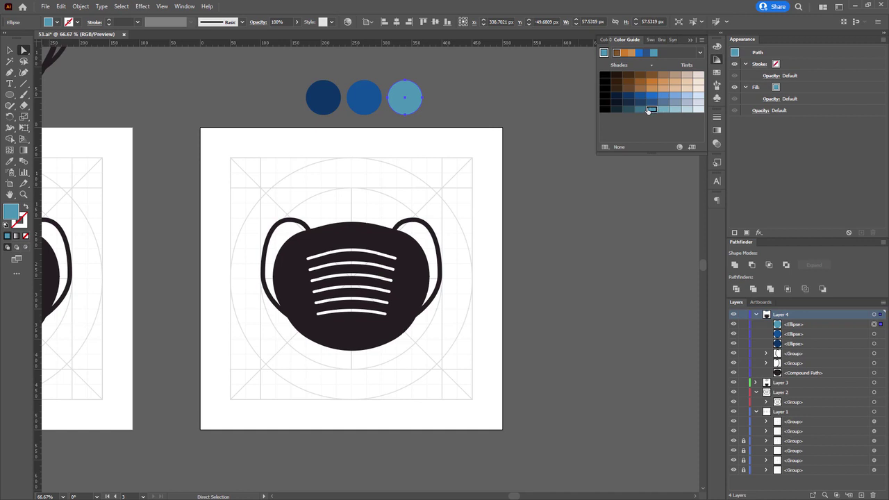
click(641, 110)
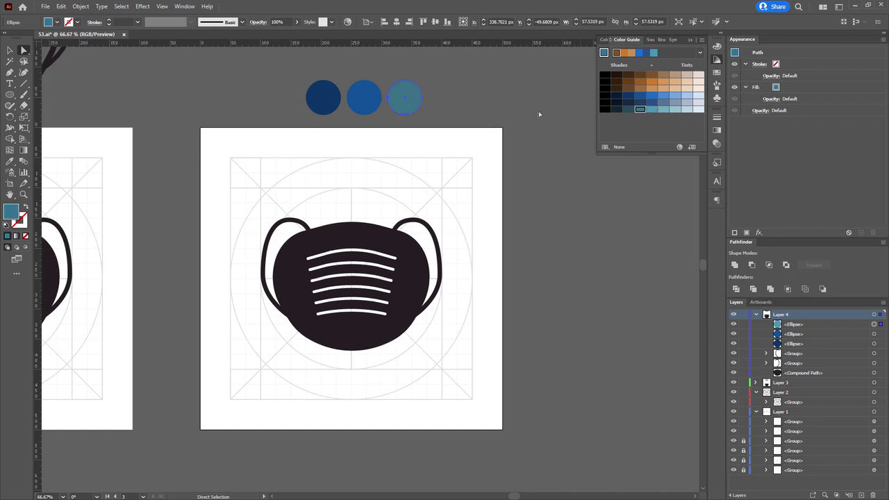
click(651, 110)
click(576, 109)
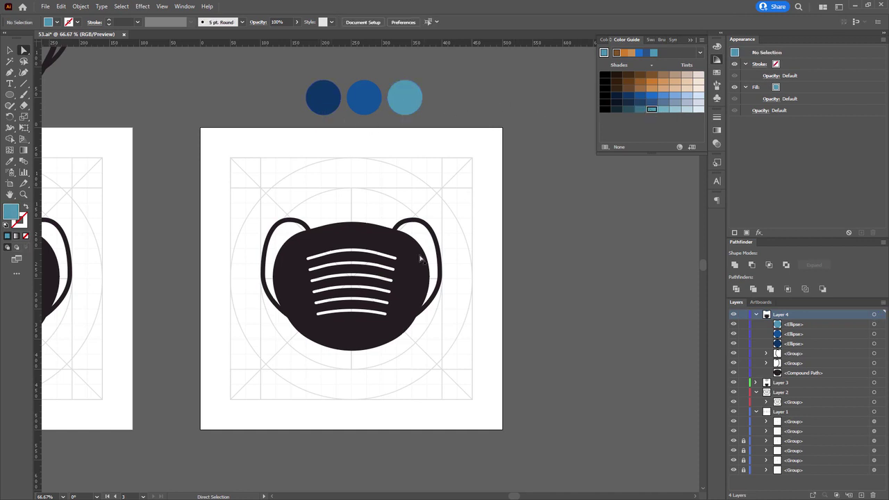
Paste a copy of the mask body in front of the original and isolate the copied compound path
click(376, 238)
scroll(361, 248, up, 2)
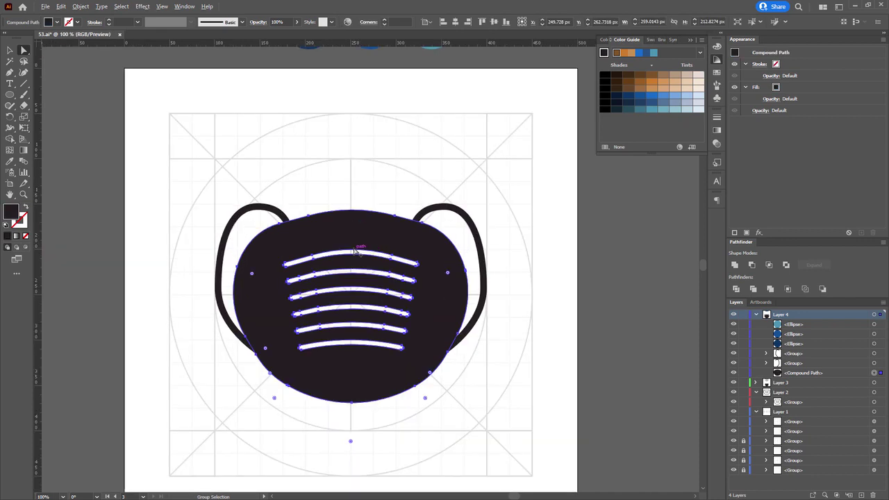
click(375, 147)
click(333, 206)
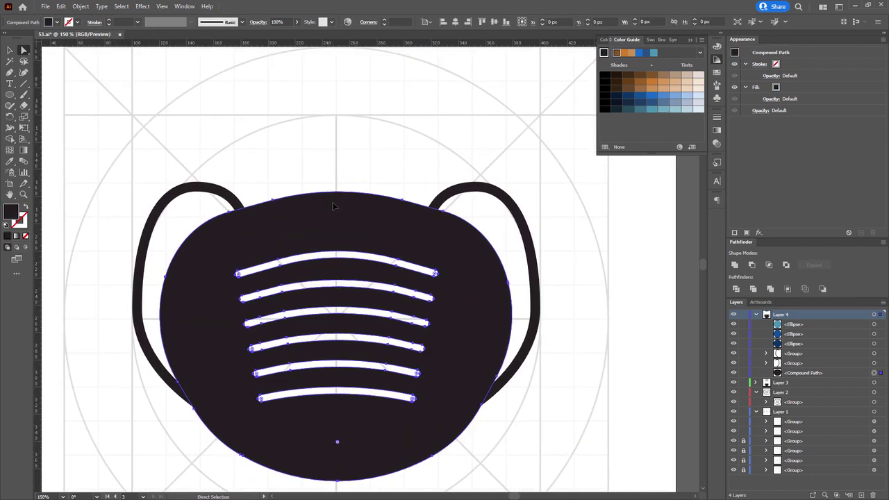
key(v)
key(ctrl+c)
key(ctrl+f)
right_click(333, 206)
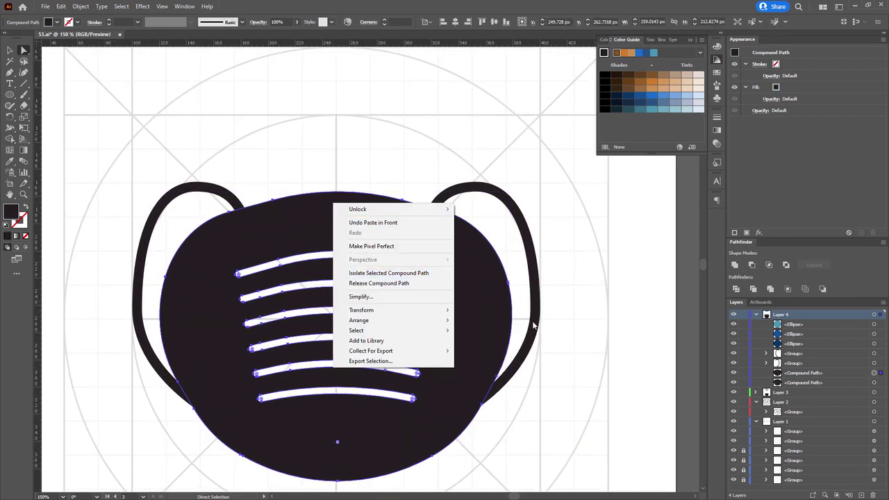
click(432, 273)
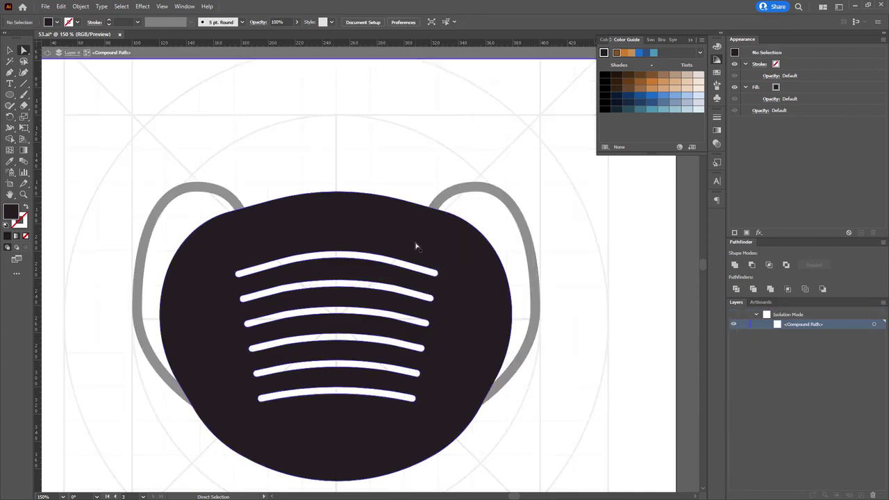
Delete the outer mask contour from the isolated copy, keep only the six arcs, and exit isolation mode
drag(335, 158, 413, 207)
key(Delete)
key(Delete)
key(space)
key(ctrl+a)
double_click(334, 219)
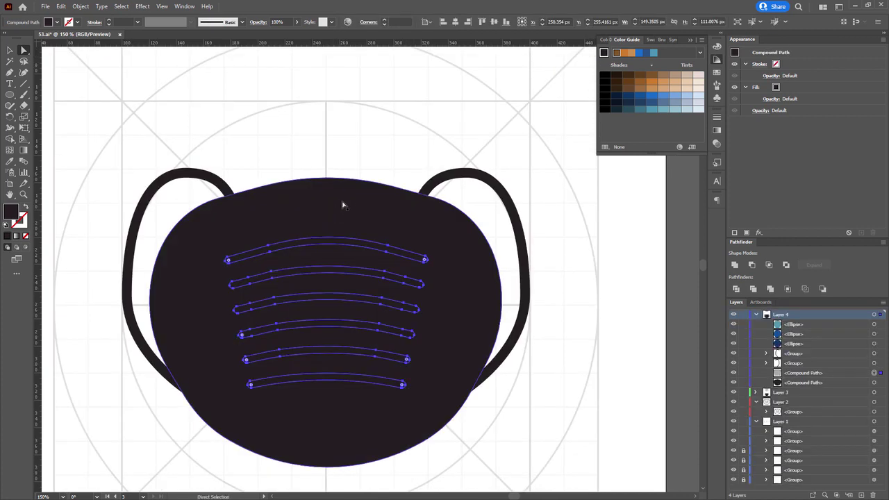
Fill the six arcs with the teal sampled from the third circle using the Eyedropper
drag(351, 143, 361, 230)
scroll(361, 229, down, 2)
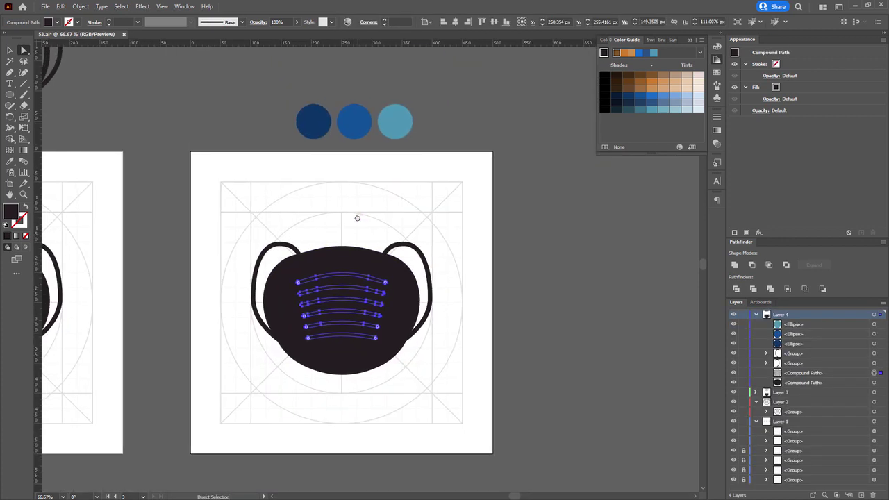
key(i)
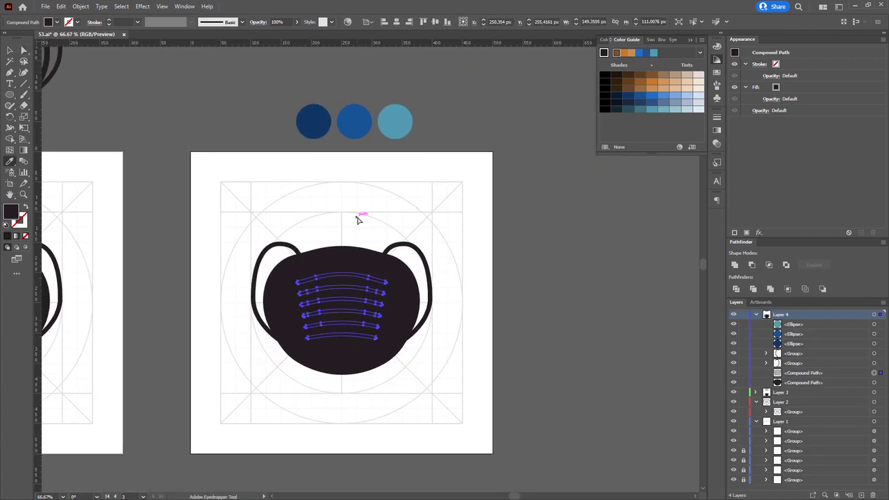
click(400, 122)
key(a)
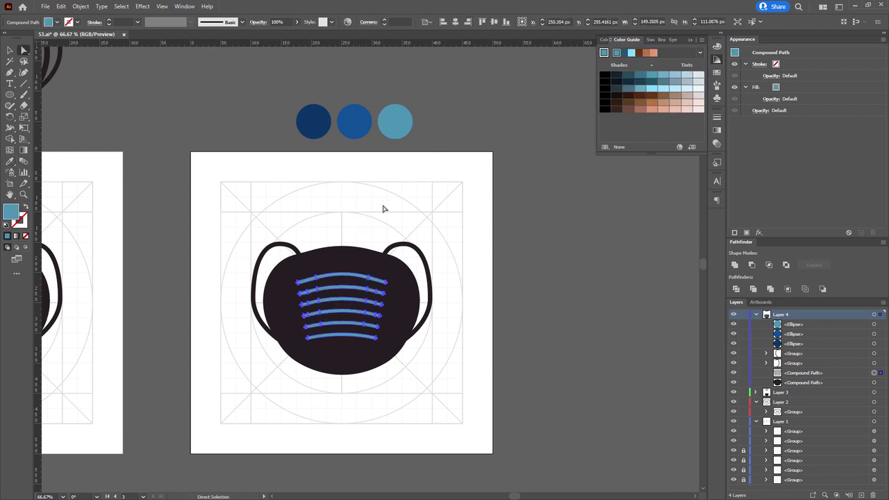
click(383, 208)
Select both ear loops and fill them with the navy sampled from the first circle
scroll(387, 283, up, 4)
click(387, 143)
drag(315, 170, 662, 220)
shift+click(295, 174)
scroll(295, 175, down, 3)
drag(399, 128, 365, 228)
key(i)
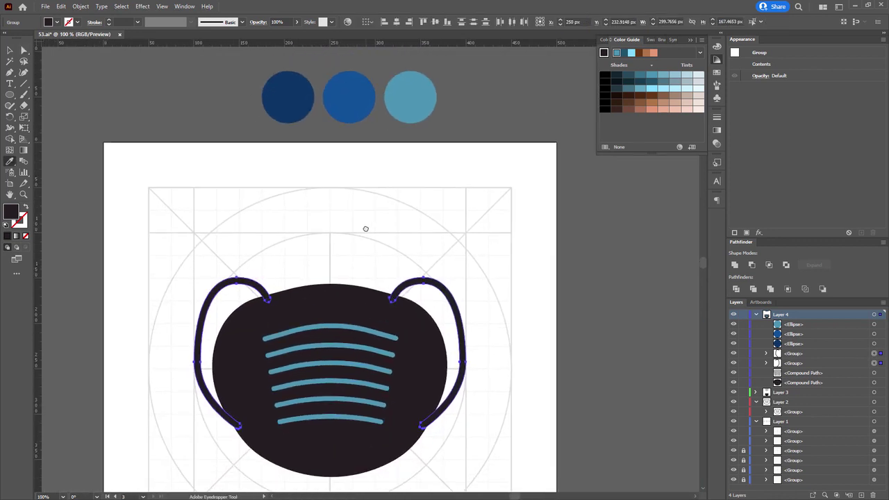
click(297, 109)
Cut both ear loops and paste them in place behind the mask body
key(v)
key(Delete)
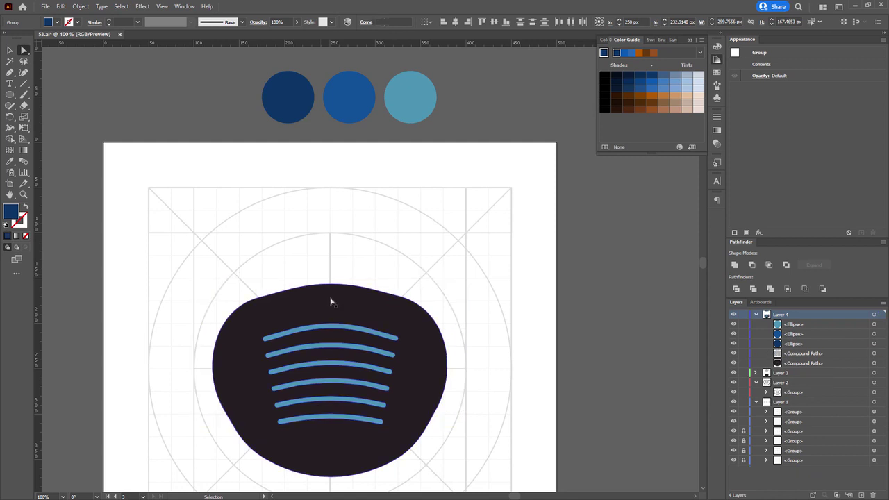
click(331, 300)
key(ctrl+b)
Fill the mask body with the medium blue sampled from the middle circle
click(331, 299)
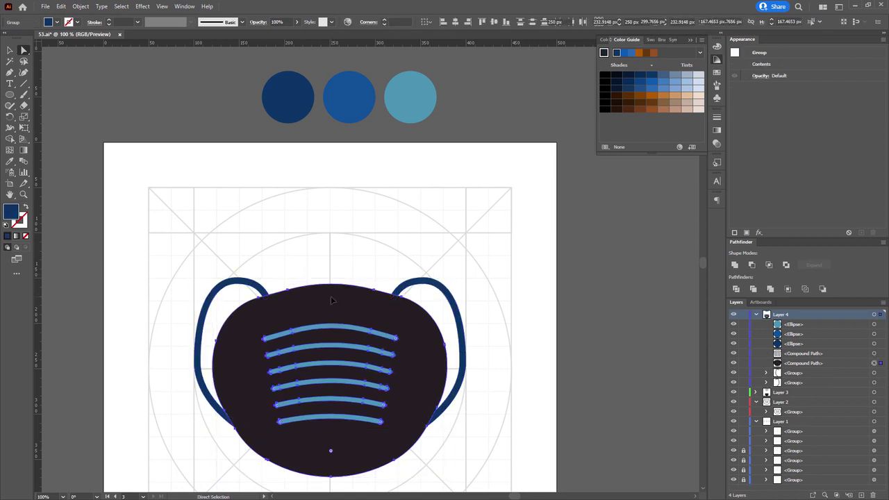
key(i)
click(343, 110)
key(a)
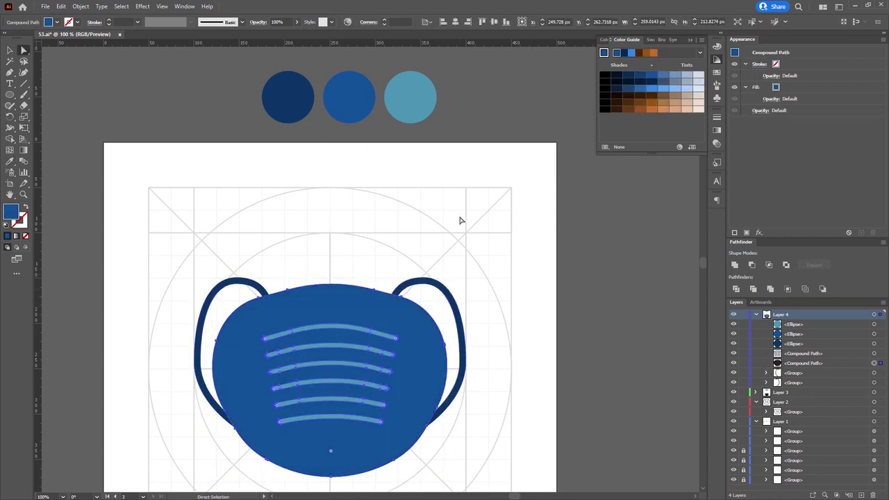
click(459, 220)
Recolour the six arcs on the mask from teal to a bright cyan, hex 5AFFFA
scroll(506, 252, down, 3)
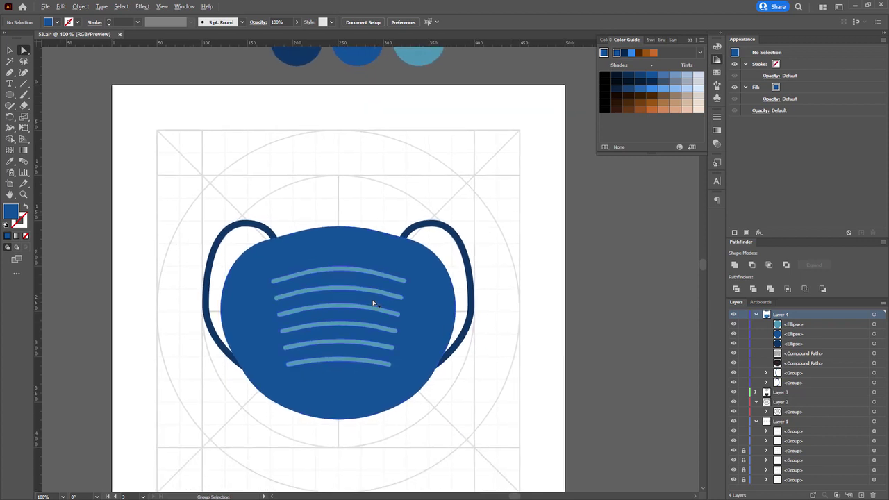
scroll(372, 304, up, 3)
click(340, 393)
scroll(508, 349, down, 2)
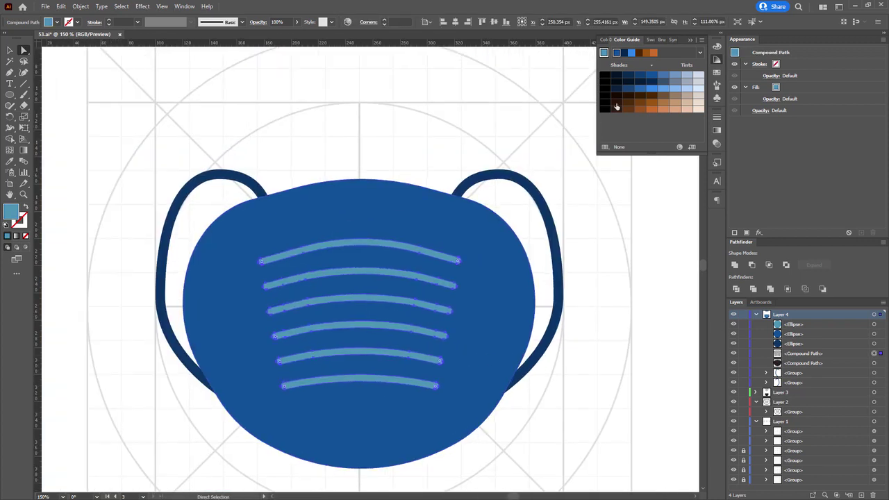
click(603, 53)
click(663, 88)
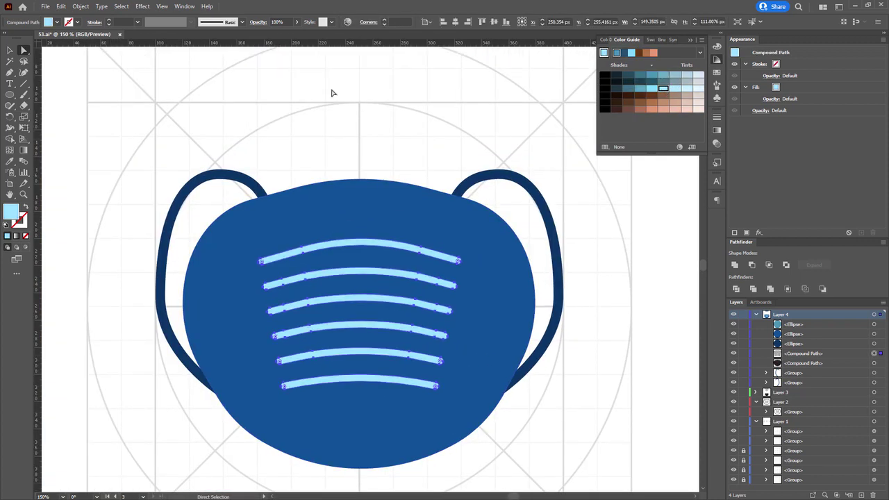
double_click(15, 214)
drag(432, 192, 399, 192)
click(455, 251)
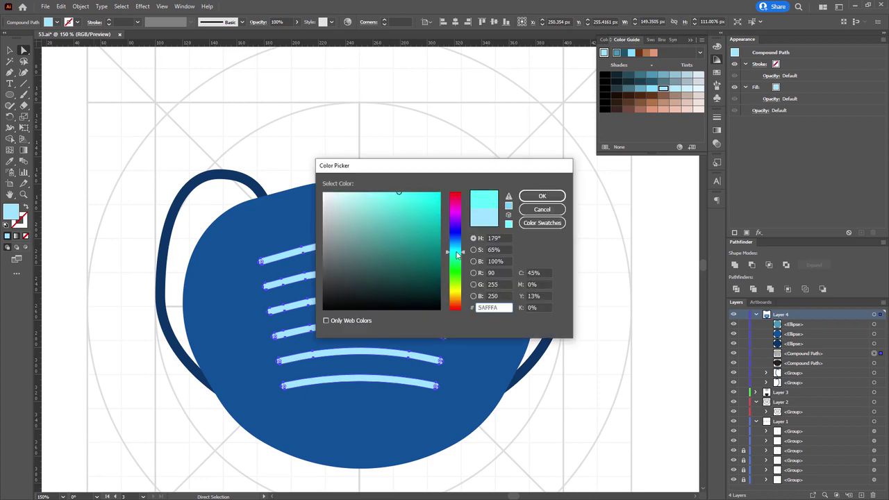
click(552, 195)
Select both ear loops and darken their navy fill
scroll(516, 143, down, 2)
scroll(470, 141, up, 3)
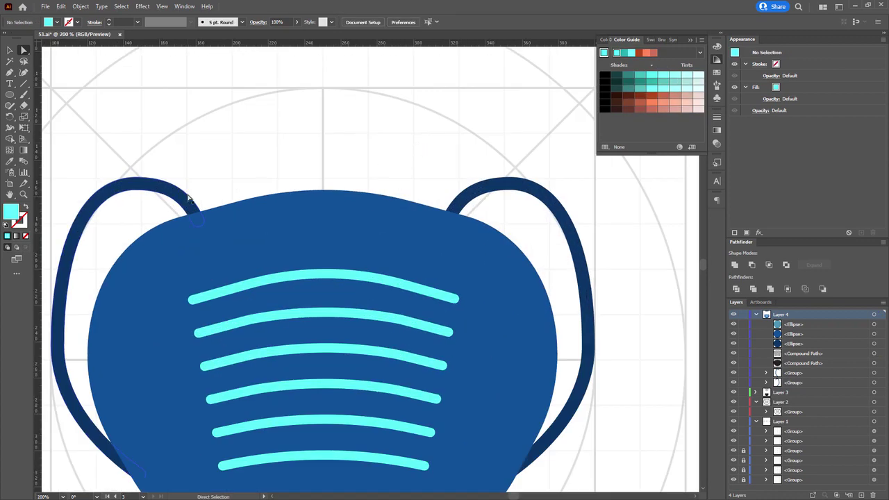
click(515, 186)
double_click(15, 214)
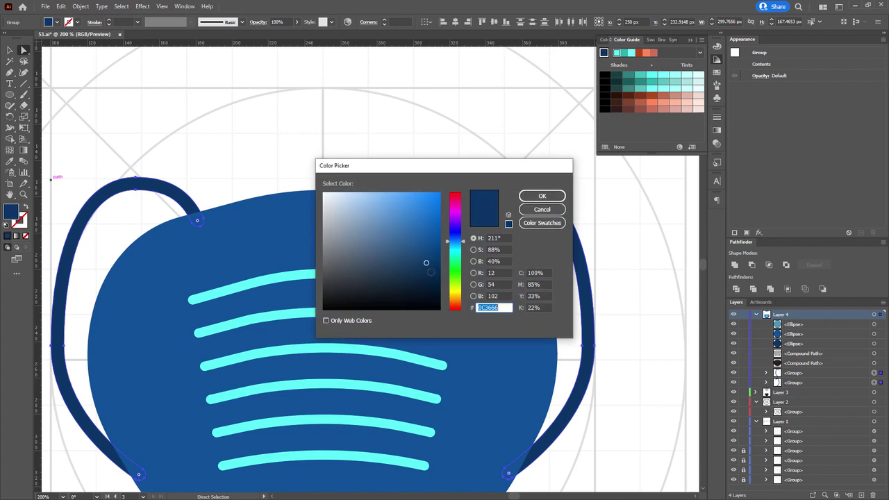
click(541, 197)
Fill the mask body with a strong blue shade from the Color Guide
click(270, 218)
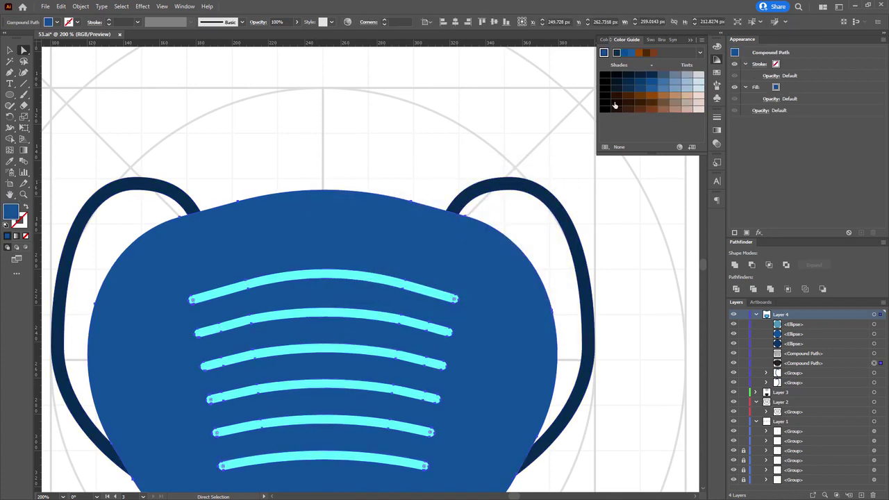
click(662, 82)
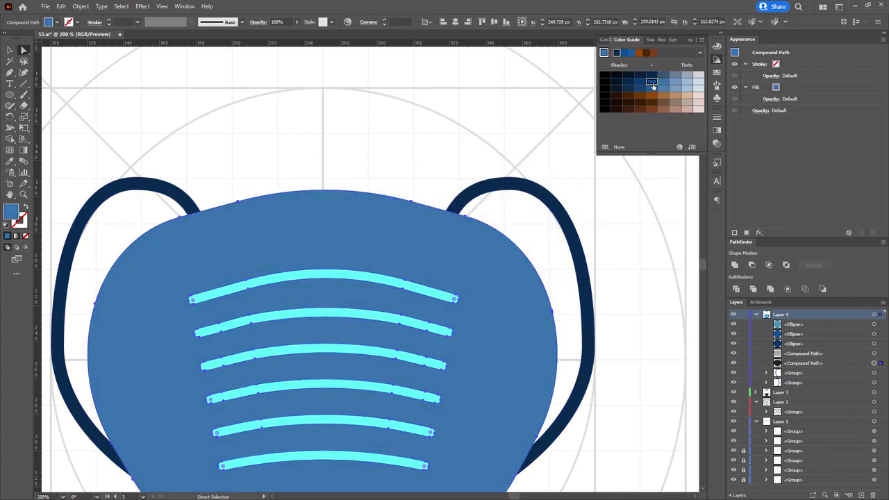
click(652, 84)
Try a lighter, more cyan-leaning blue fill on the mask body and undo it
double_click(10, 213)
click(453, 245)
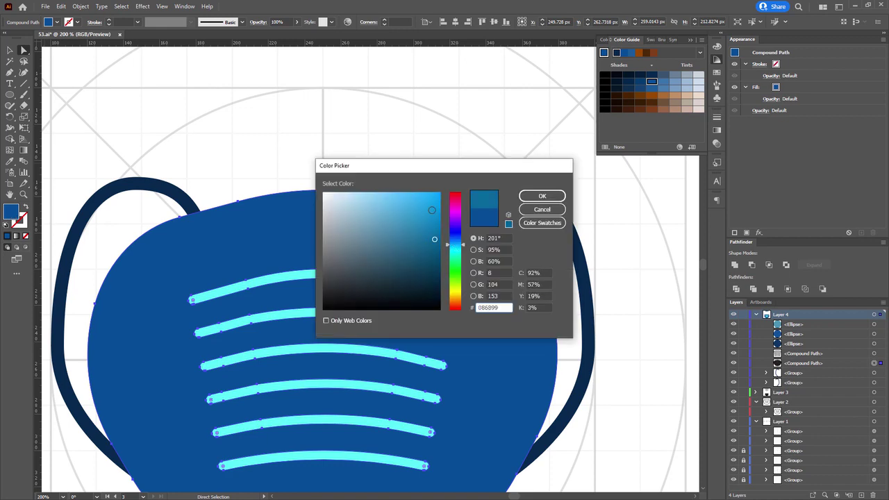
click(435, 213)
click(541, 195)
key(ctrl+z)
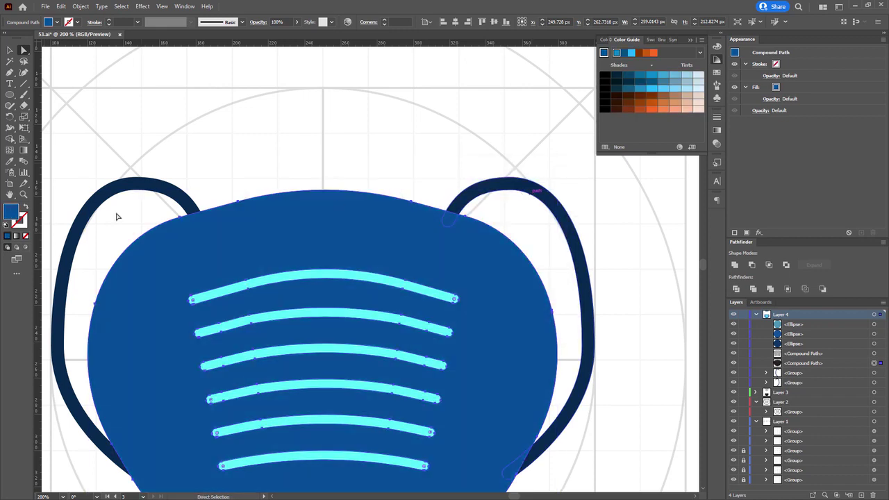
Brighten the mask body's blue fill slightly while keeping its hue
double_click(15, 216)
drag(429, 240, 438, 234)
click(541, 196)
Select all parts of the coloured mask and group them
click(522, 141)
scroll(506, 130, down, 2)
drag(506, 130, 453, 128)
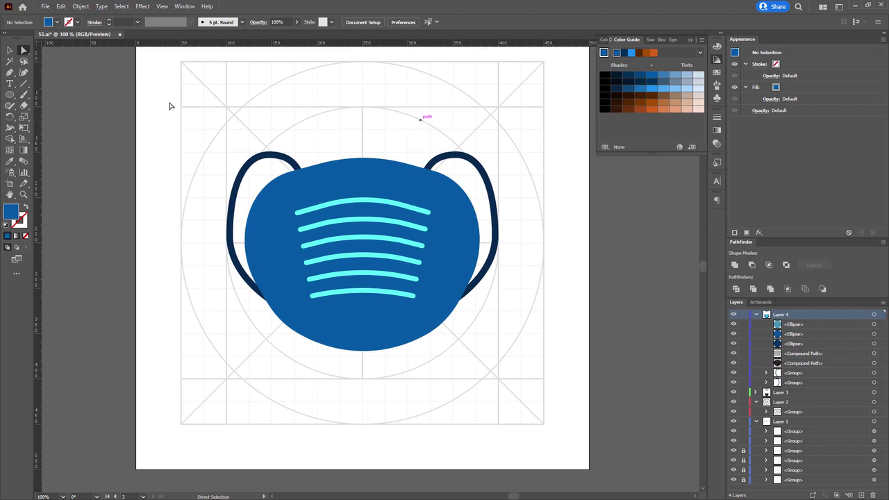
drag(169, 106, 545, 381)
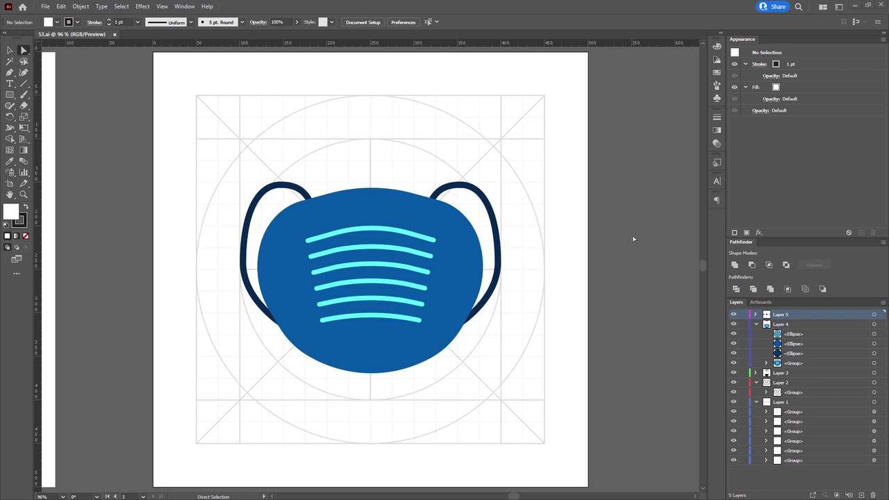
Duplicate the coloured mask's artboard together with its artwork, placing the copy to its right
scroll(625, 239, up, 3)
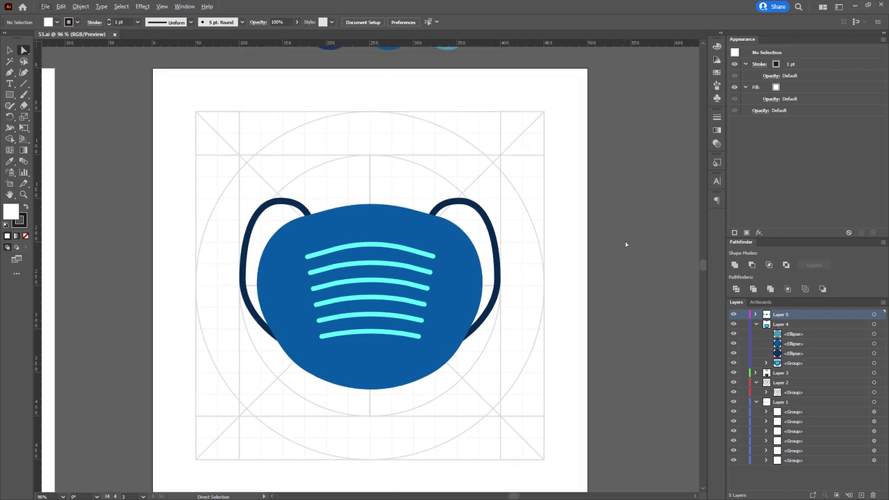
drag(625, 241, 573, 240)
key(shift+o)
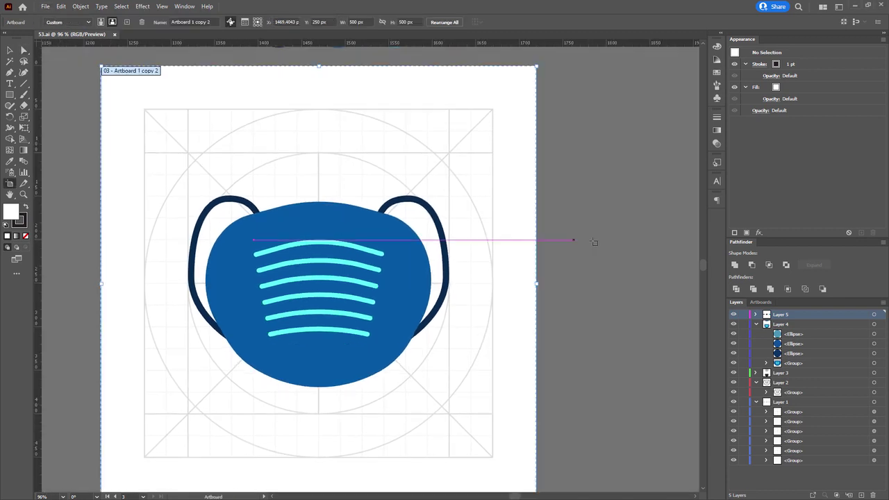
drag(143, 75, 689, 78)
Select the icon grid on the new artboard and lock it
key(a)
drag(573, 100, 227, 79)
drag(317, 68, 377, 389)
key(ctrl+2)
Copy the three colour circles and arrange the copies in a vertical column between the third artboard and the new one
drag(67, 52, 328, 200)
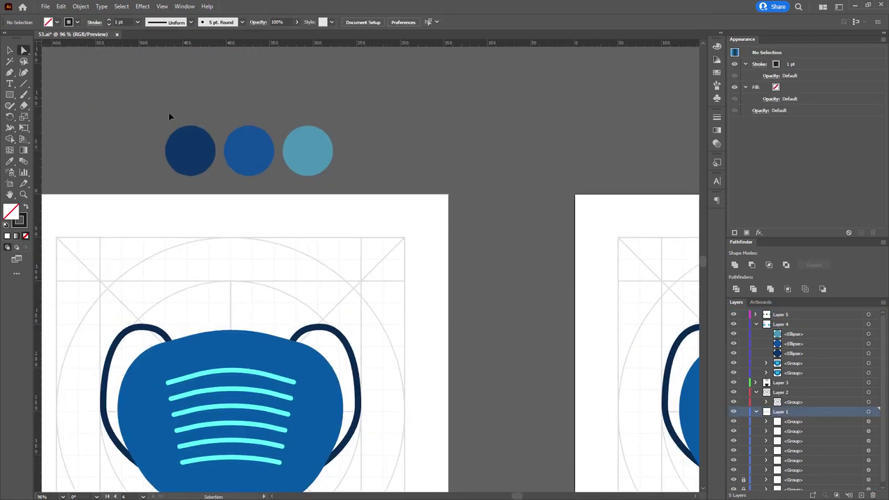
drag(169, 114, 466, 369)
drag(467, 370, 399, 365)
drag(309, 238, 371, 253)
drag(375, 178, 329, 202)
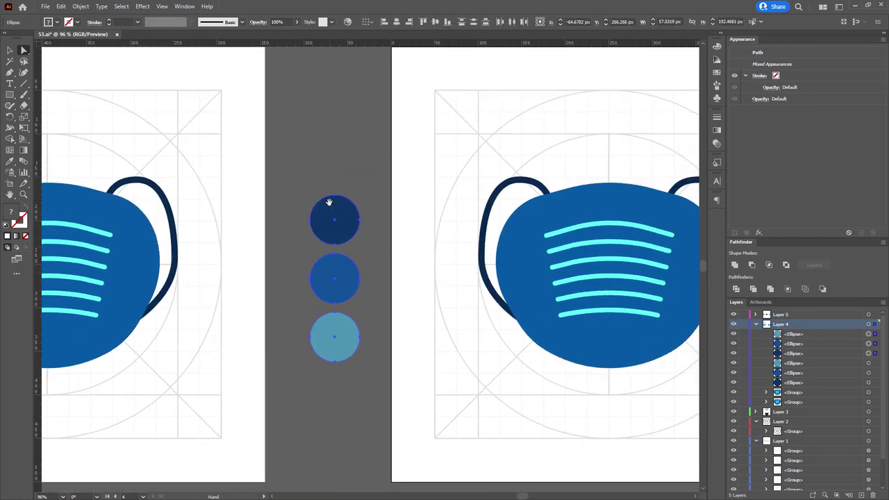
Duplicate the teal circle below the column and fill the copy with the bright cyan sampled from the mask's arcs
click(340, 249)
drag(331, 262, 222, 310)
drag(276, 292, 248, 283)
drag(232, 254, 221, 265)
drag(388, 101, 348, 117)
drag(292, 226, 348, 93)
drag(193, 268, 191, 333)
key(i)
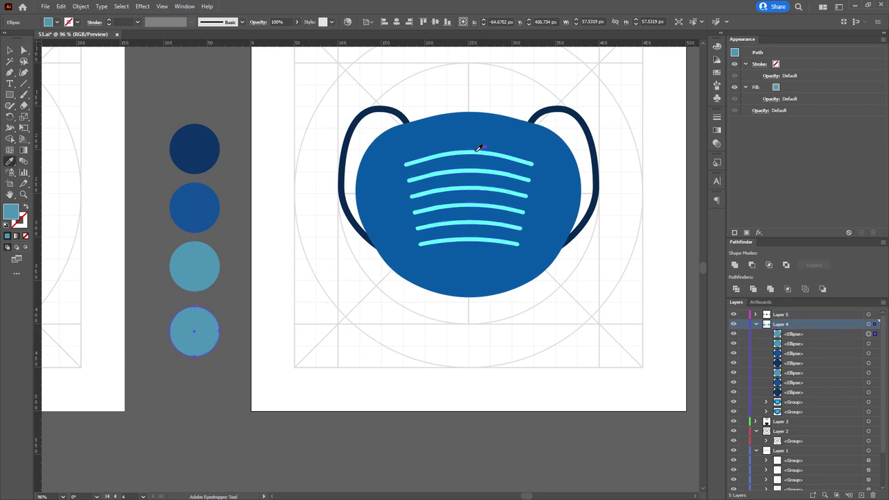
click(477, 150)
Group the four colour circles in the column
key(a)
drag(391, 190, 341, 241)
drag(178, 201, 148, 441)
key(ctrl+g)
Draw a horizontal rectangle about 257 by 31 px above the new artboard
scroll(190, 348, up, 1)
scroll(190, 349, right, 1)
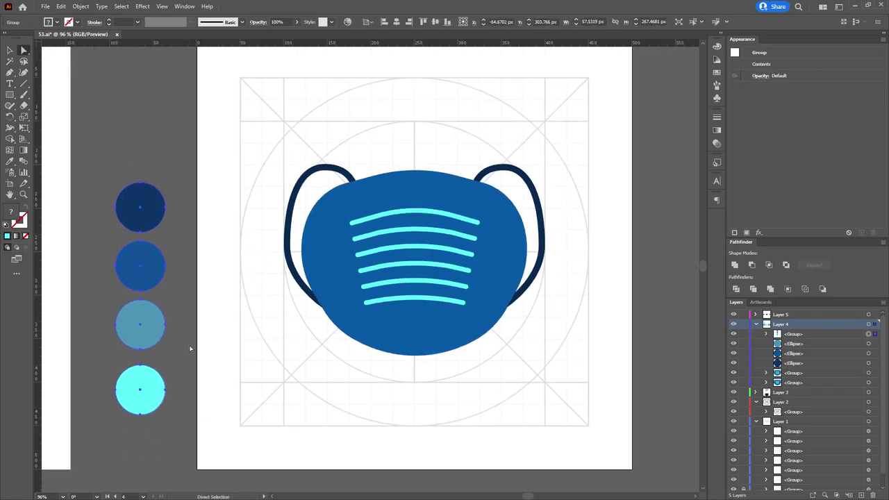
drag(208, 338, 204, 361)
click(398, 95)
scroll(396, 109, down, 1)
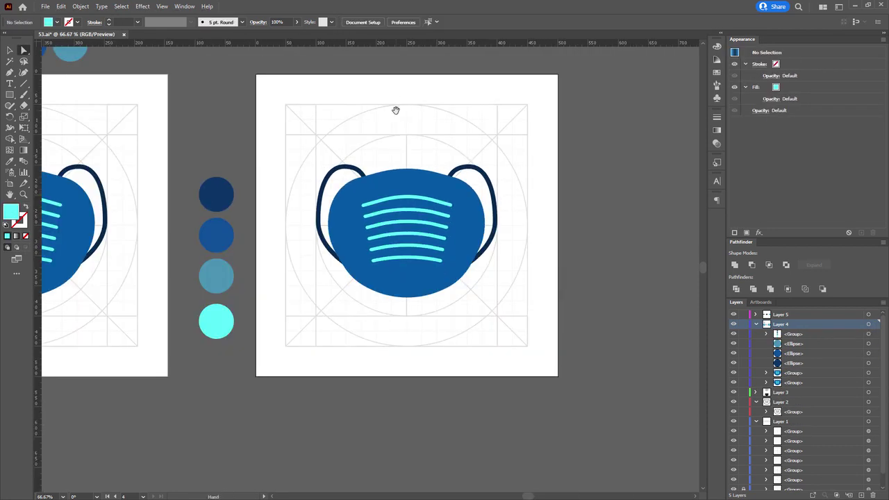
drag(395, 111, 381, 138)
key(m)
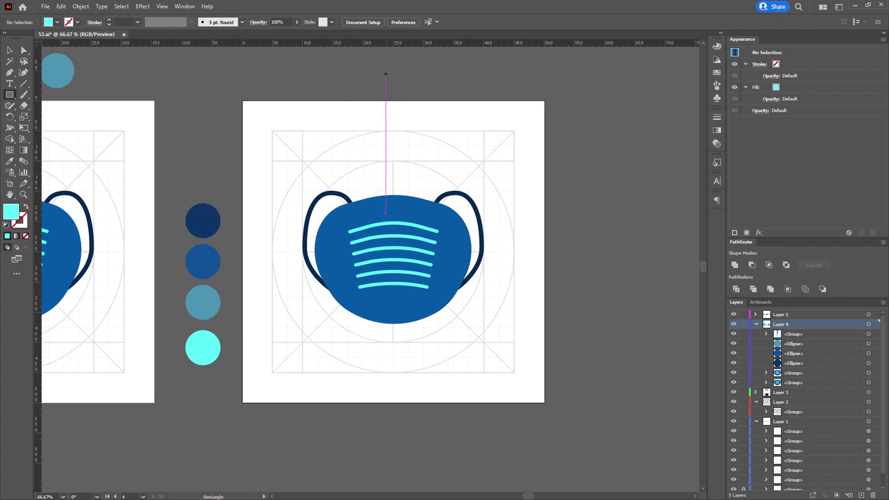
drag(385, 74, 308, 84)
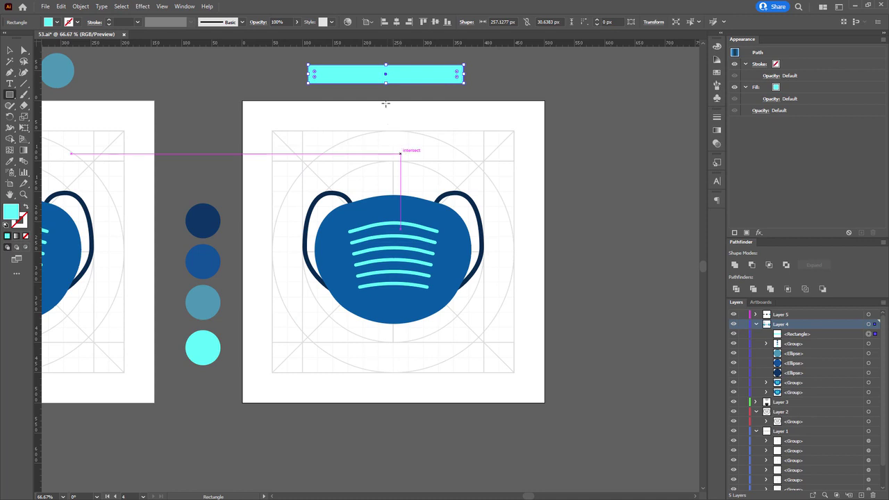
key(a)
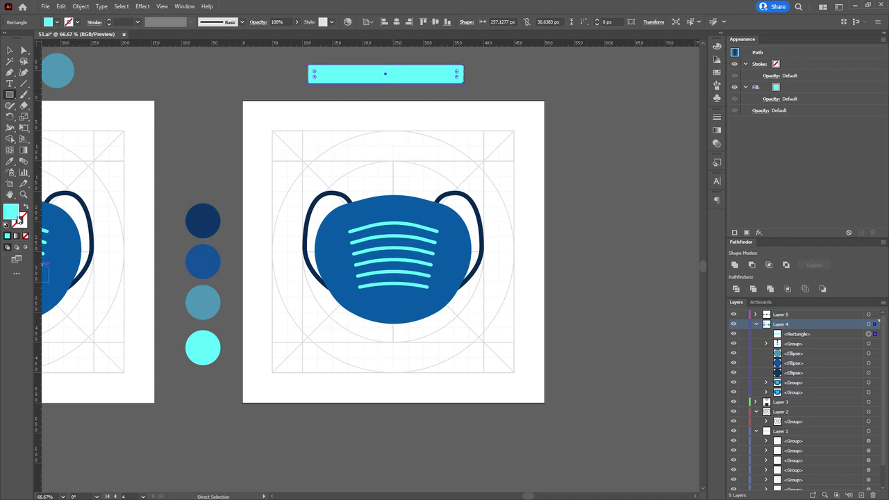
double_click(20, 213)
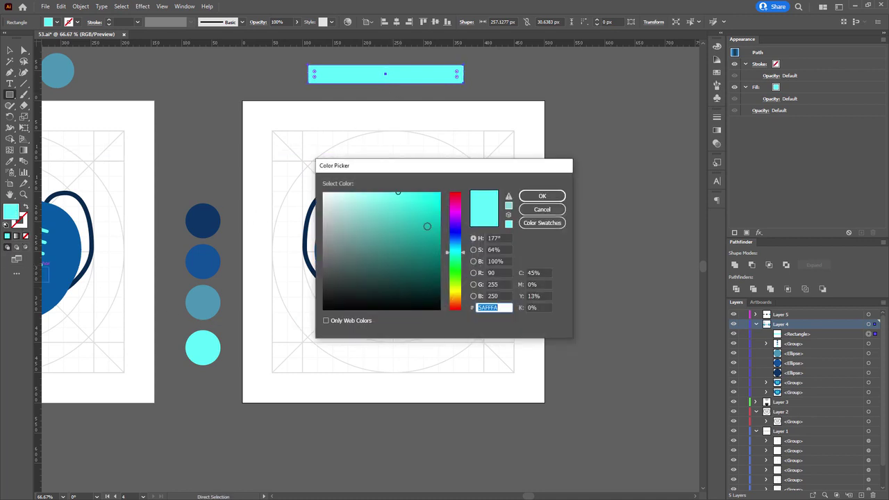
key(Return)
key(m)
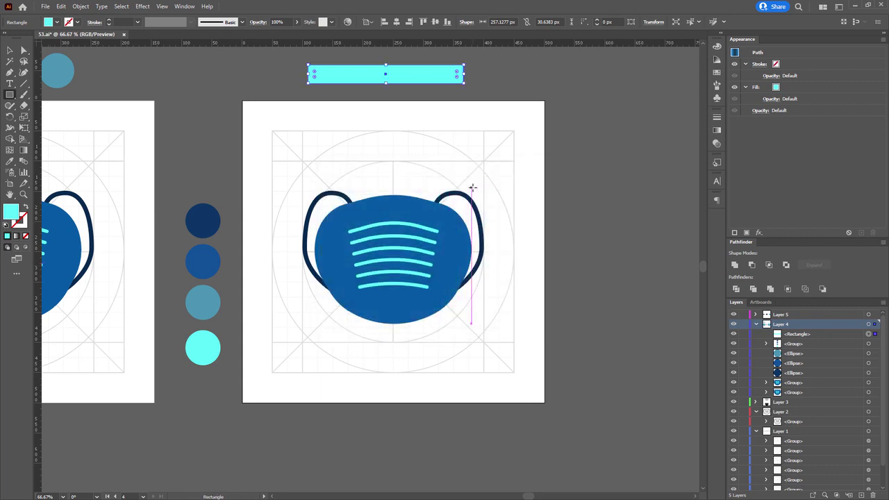
Apply a linear gradient fill to the rectangle and colour its start stop with the cyan sampled from the lowest circle
key(period)
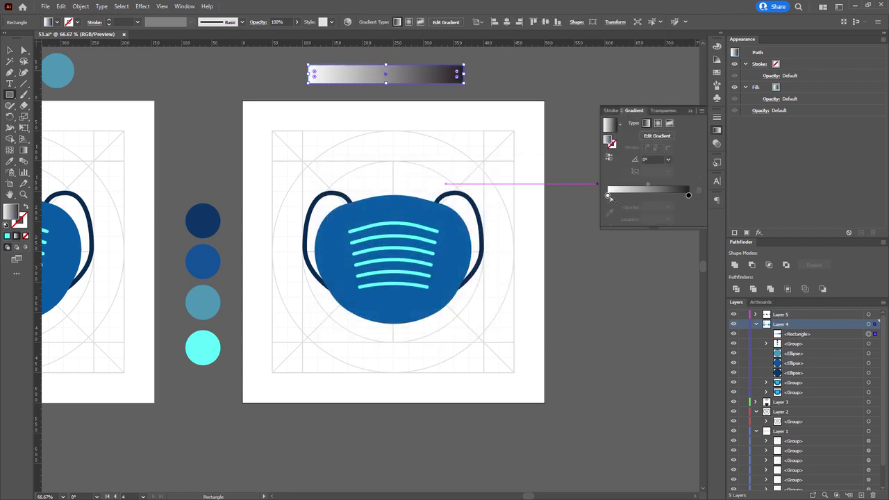
double_click(608, 196)
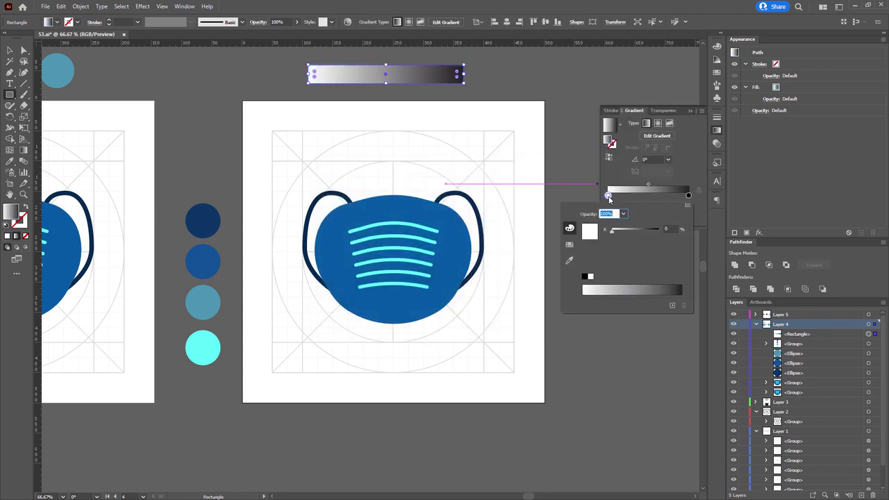
click(570, 260)
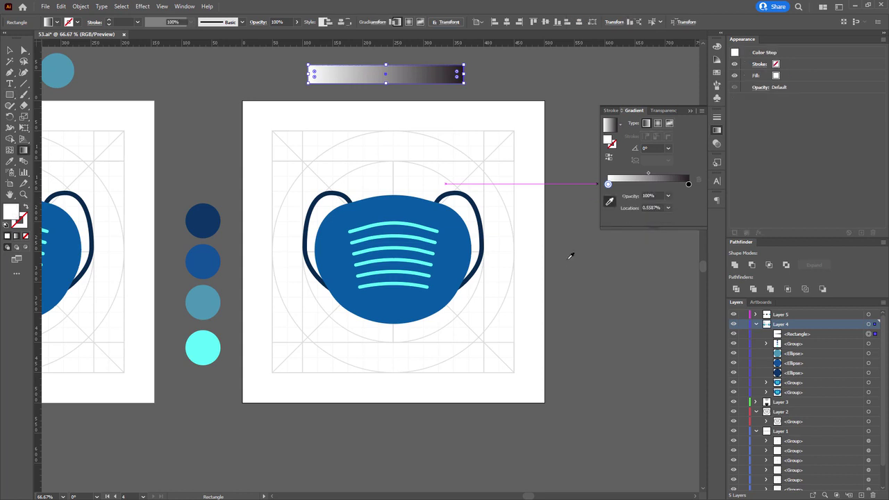
click(206, 341)
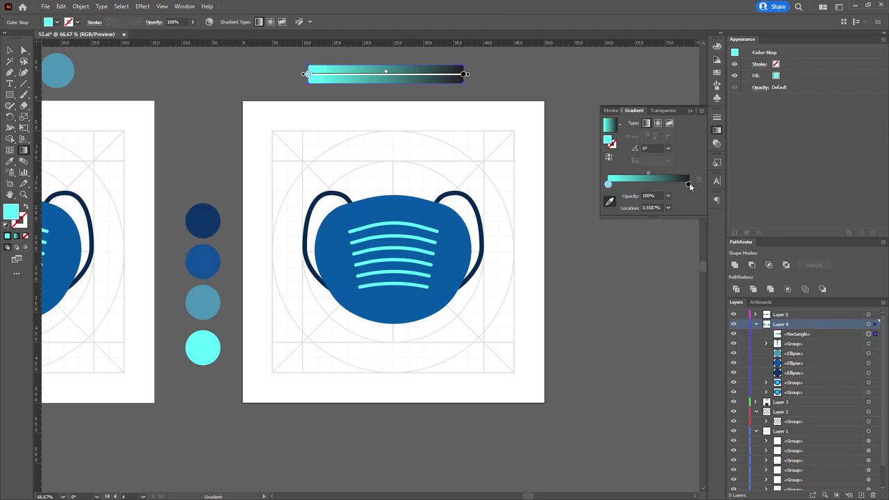
Try the teal and the medium blue sampled from the circles as the gradient's end stop colour
click(688, 185)
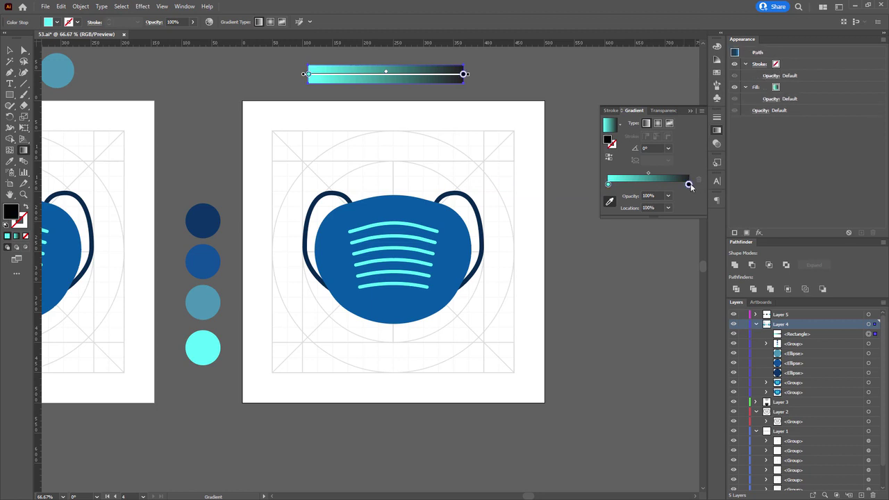
click(196, 306)
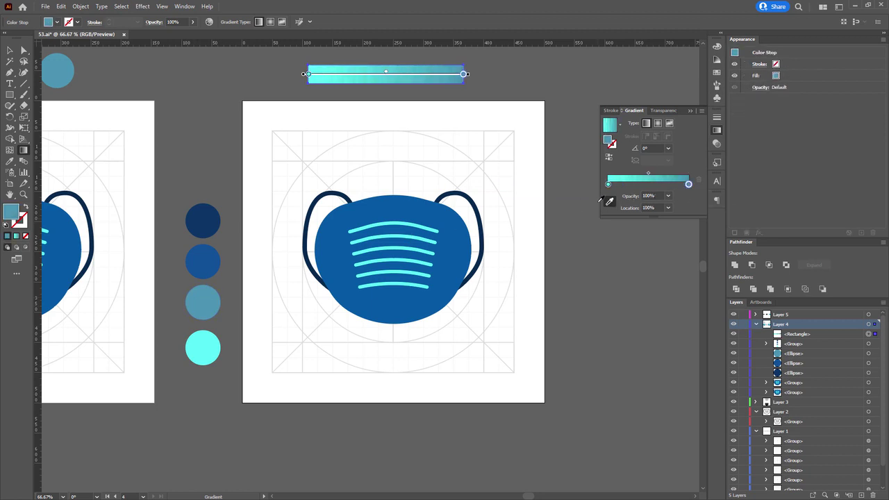
click(206, 262)
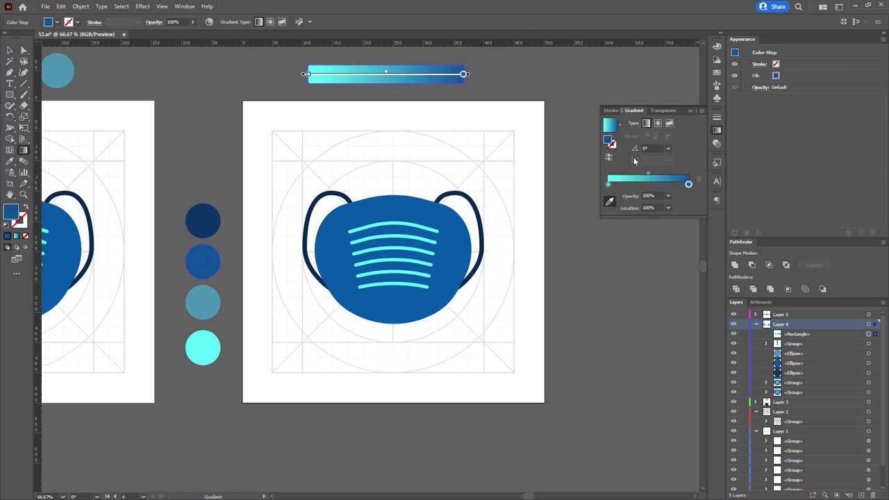
Recolour the rectangle gradient's end stop, trying sky blue and teal swatches, and settle on RGB 0, 170, 151 (00AA97)
double_click(688, 184)
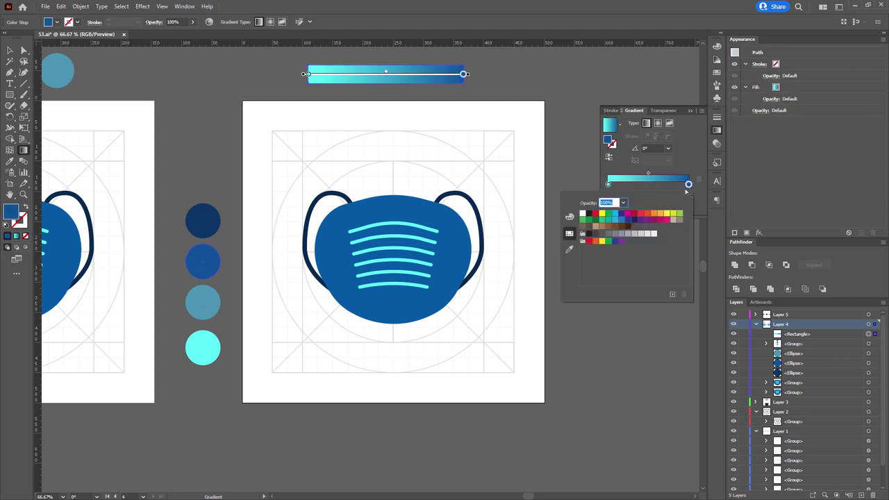
click(615, 220)
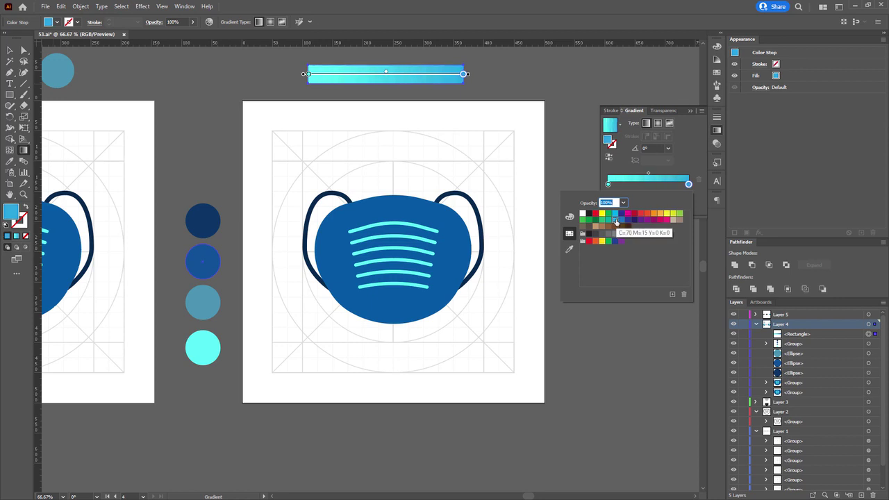
click(608, 221)
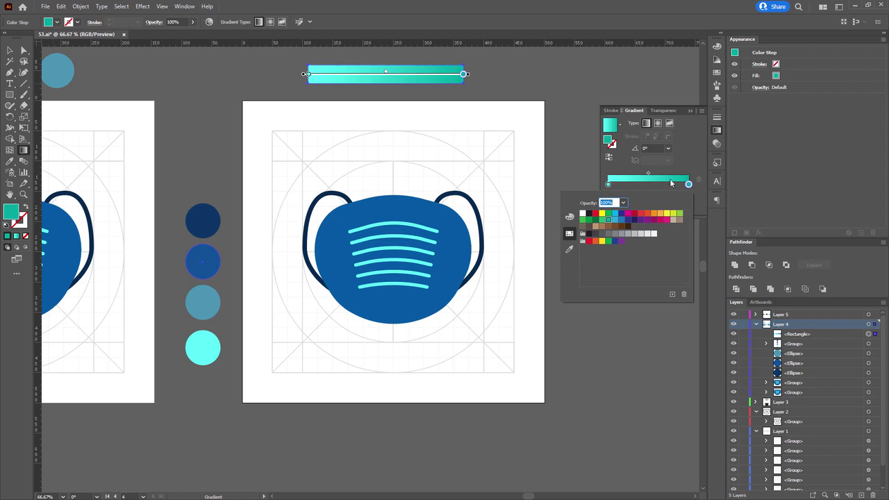
click(570, 219)
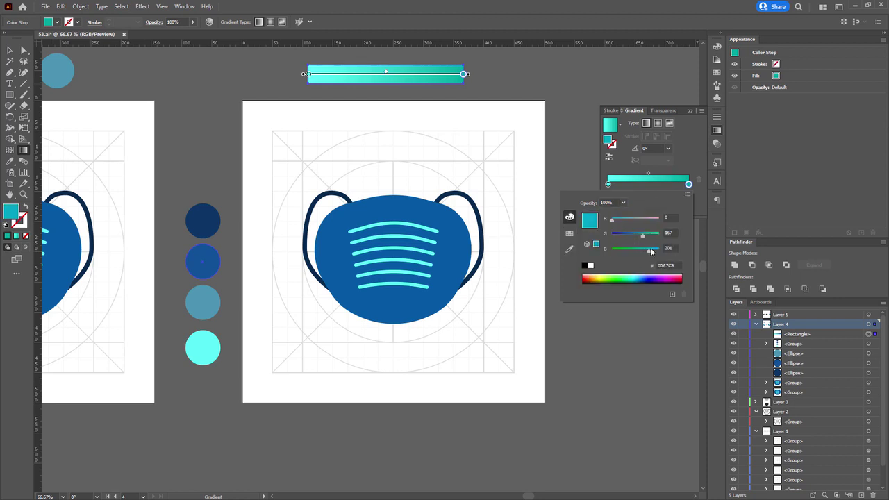
mouse_move(642, 235)
mouse_down()
mouse_move(651, 236)
mouse_move(643, 237)
mouse_up()
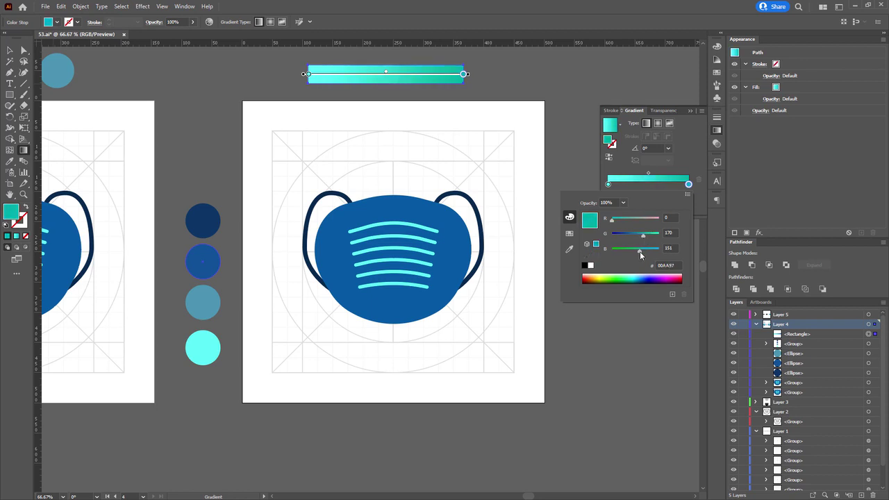
click(559, 93)
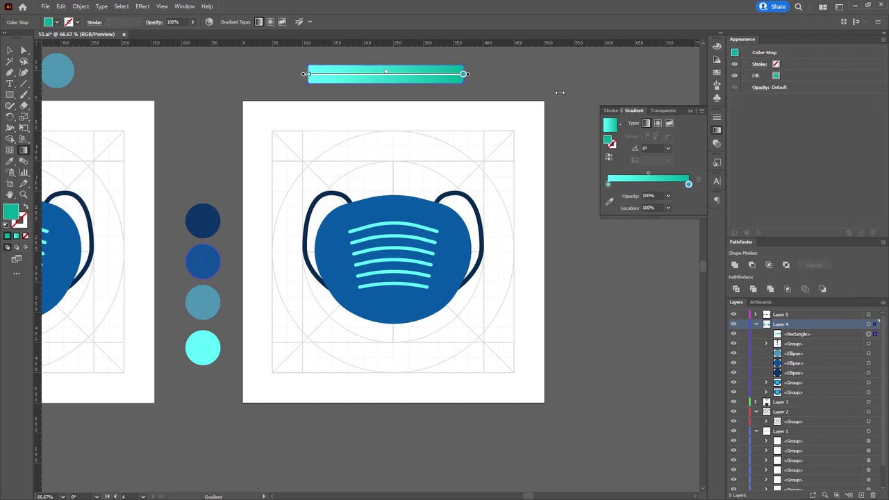
key(a)
click(559, 92)
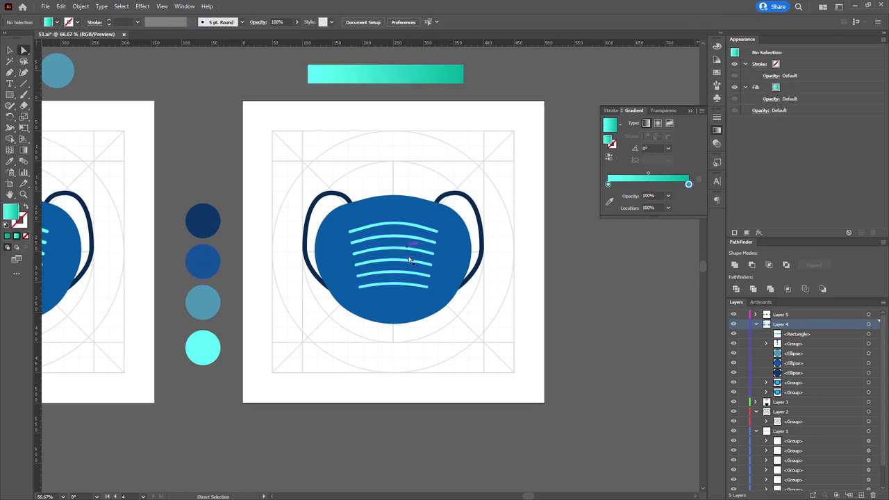
Fill the mask's six curved stripes with the cyan-to-teal gradient sampled from the rectangle above the artboard
scroll(408, 286, up, 7)
click(406, 293)
scroll(409, 293, down, 5)
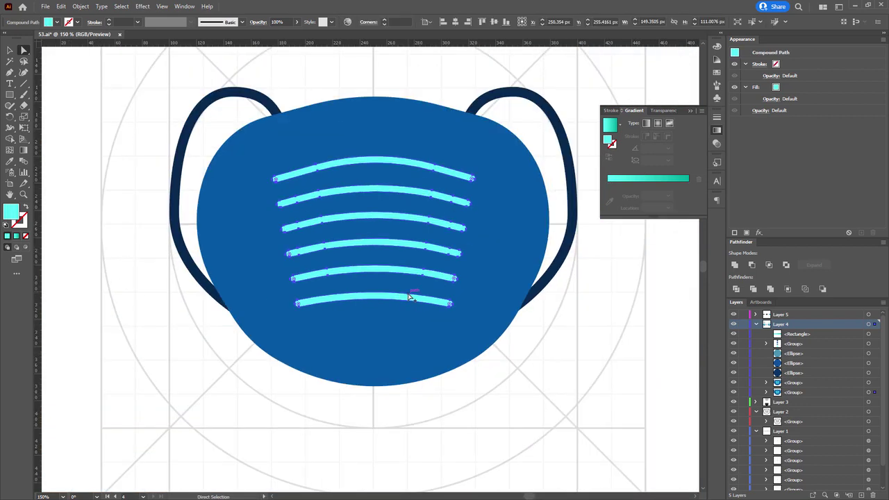
scroll(374, 191, down, 1)
drag(375, 97, 371, 225)
scroll(374, 191, down, 1)
key(i)
click(397, 103)
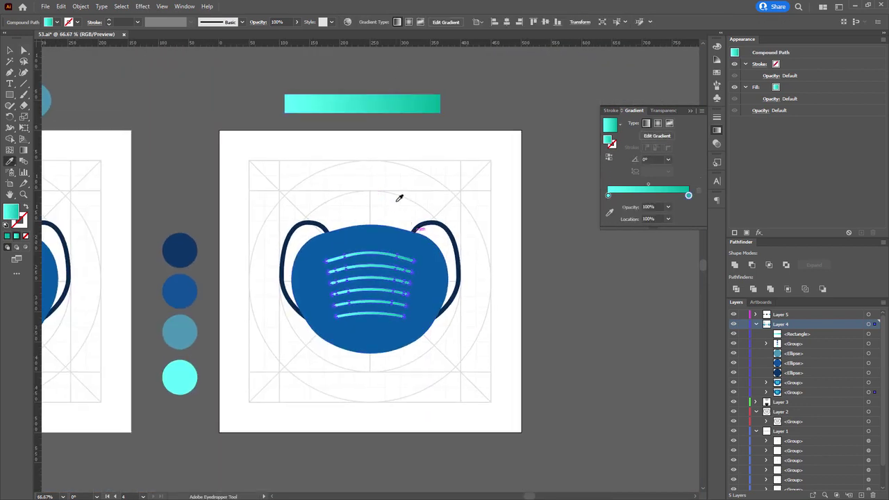
Move the stripes' teal gradient stop to 50% and add another stop near the far end of the gradient
drag(399, 199, 401, 144)
drag(688, 195, 639, 196)
click(608, 195)
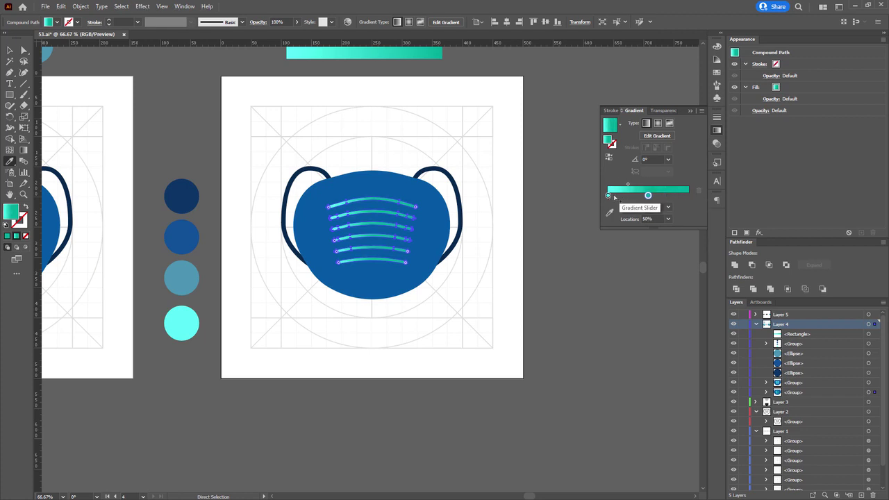
click(686, 195)
Copy the start stop's hex colour 5AFFFA to the end stop of the stripes' gradient and deselect the stripes
double_click(608, 195)
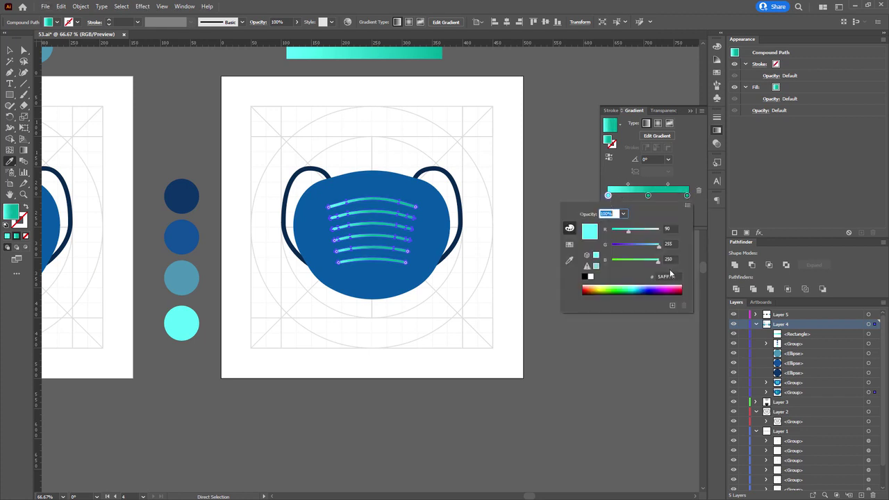
double_click(669, 276)
click(679, 170)
double_click(686, 195)
double_click(669, 277)
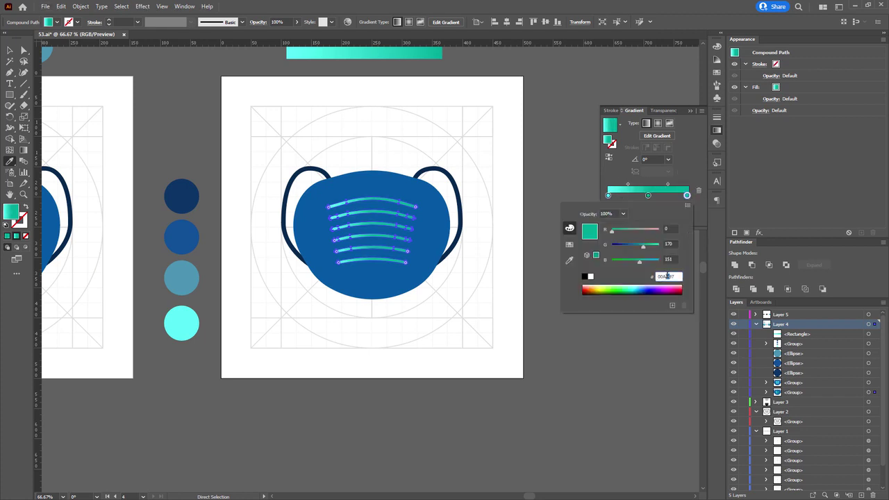
key(ctrl+v)
key(Return)
key(a)
click(507, 222)
scroll(431, 195, left, 2)
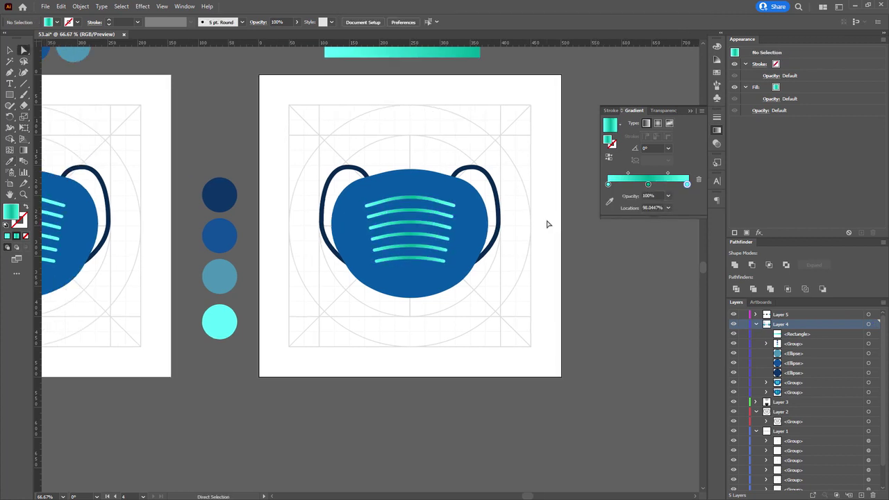
Duplicate the cyan-to-teal gradient rectangle directly below the original
scroll(419, 212, up, 2)
click(406, 109)
mouse_move(406, 109)
mouse_down()
mouse_move(407, 86)
mouse_move(412, 113)
mouse_up()
click(409, 123)
drag(412, 114, 422, 94)
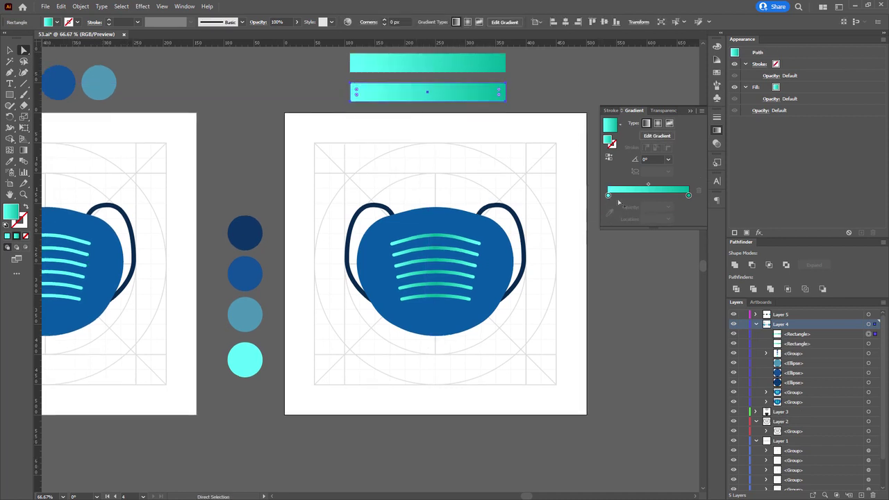
Recolour the duplicate rectangle's gradient from the blue sampled on the mask body to the navy of the darkest circle
double_click(608, 196)
click(572, 260)
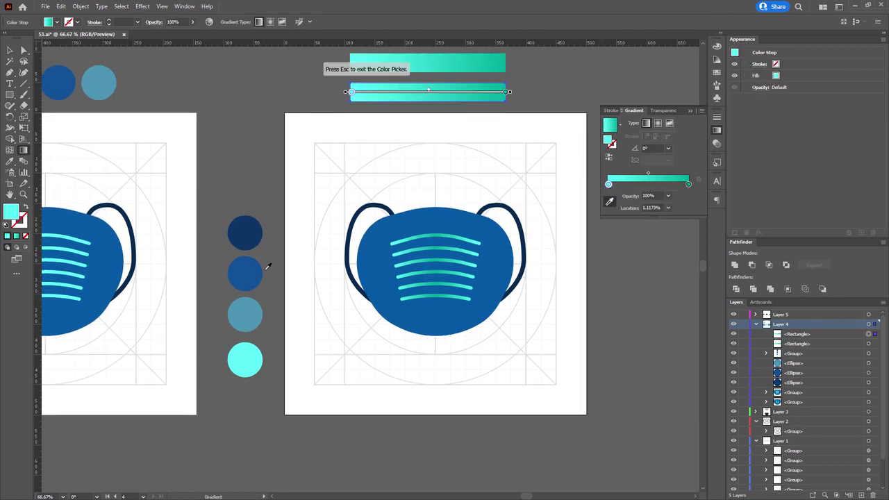
click(375, 259)
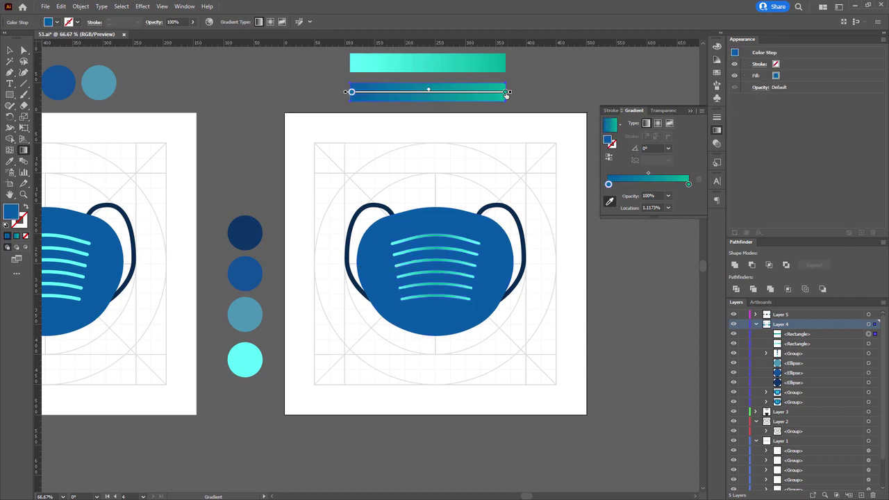
click(505, 92)
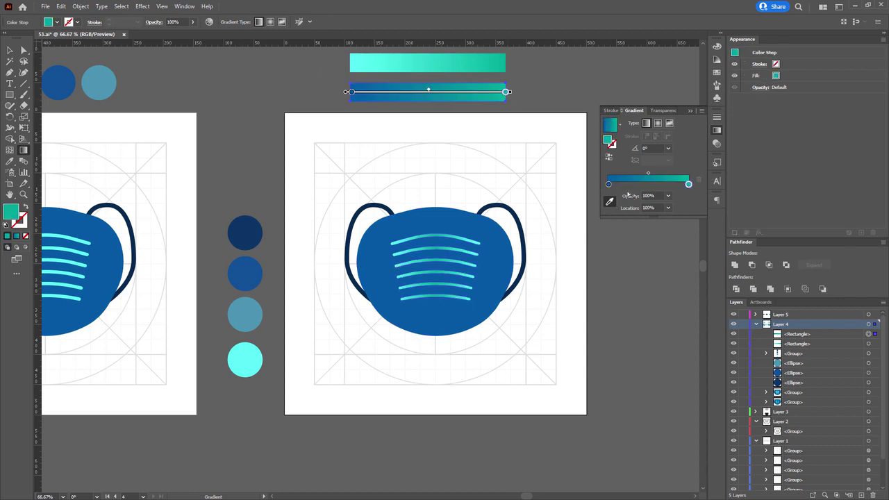
click(252, 236)
key(a)
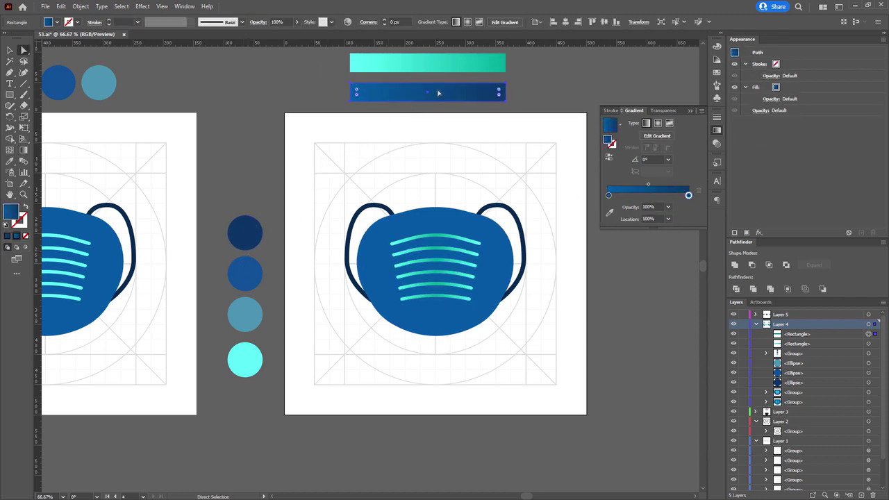
Sample the grey-blue circle for the lower rectangle's start stop, and replace that stop with the gradient's intermediate shade at 0%
click(608, 196)
click(609, 212)
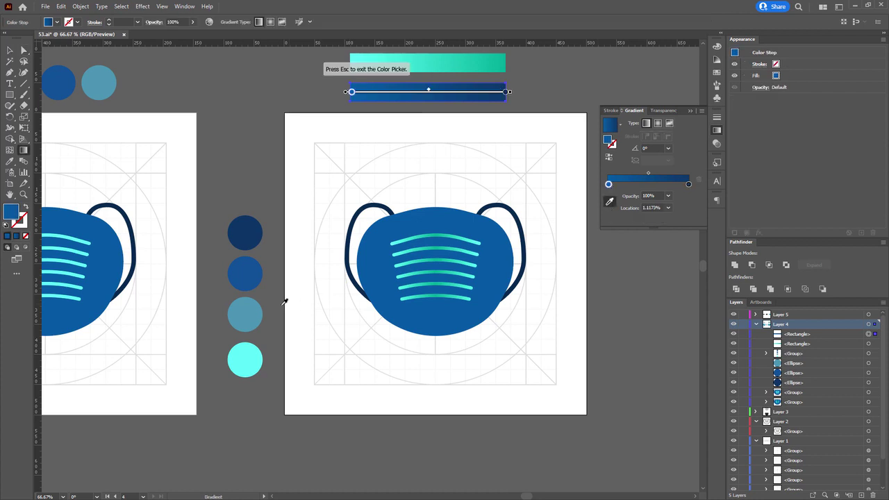
click(245, 313)
click(644, 184)
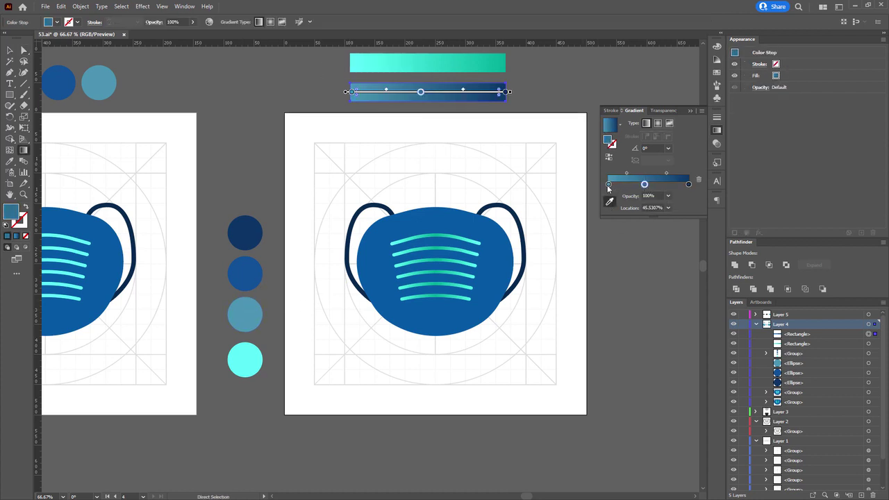
drag(608, 185, 611, 209)
drag(644, 185, 589, 187)
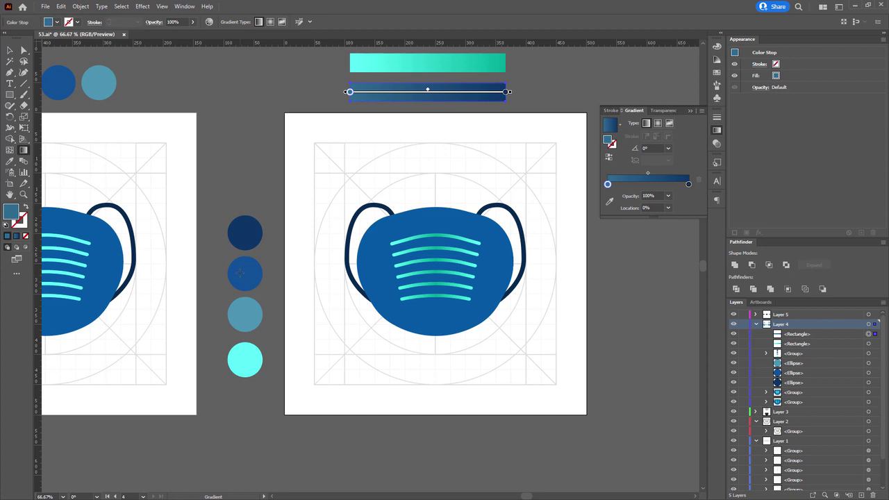
Inspect the fill colour values of the medium blue circle in the column
key(a)
click(273, 190)
click(243, 268)
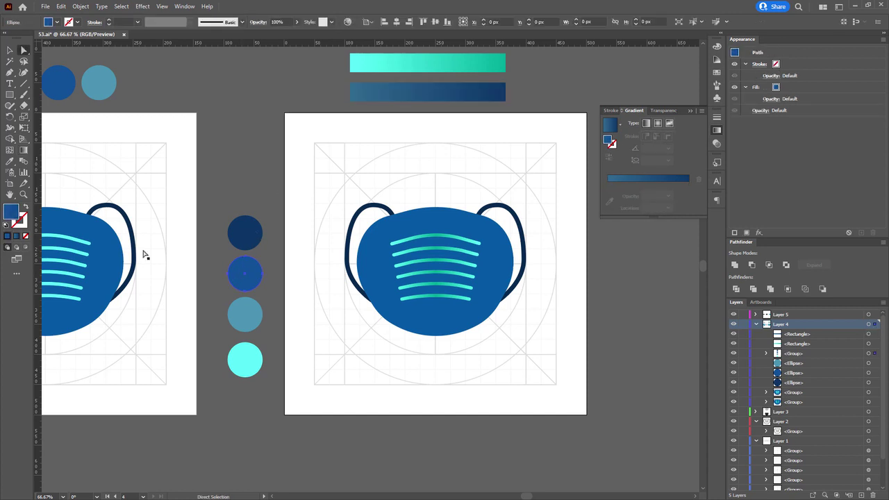
double_click(13, 211)
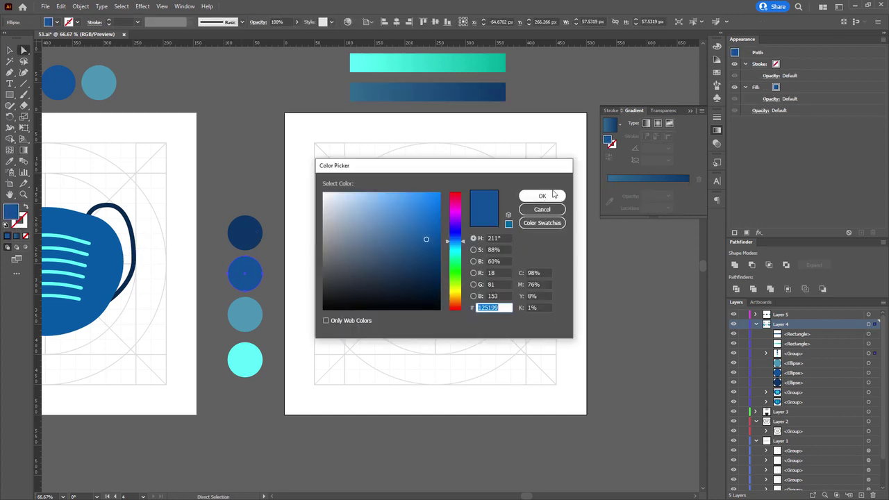
click(541, 196)
Fill the mask body with the blue gradient sampled from the lower rectangle and change it to a radial gradient
drag(479, 171, 455, 152)
click(424, 201)
drag(424, 201, 409, 231)
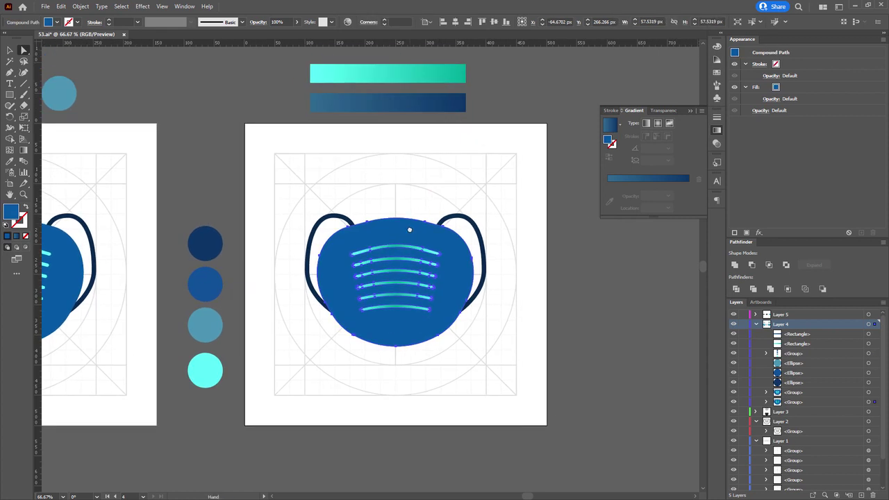
key(ctrl+c)
click(413, 102)
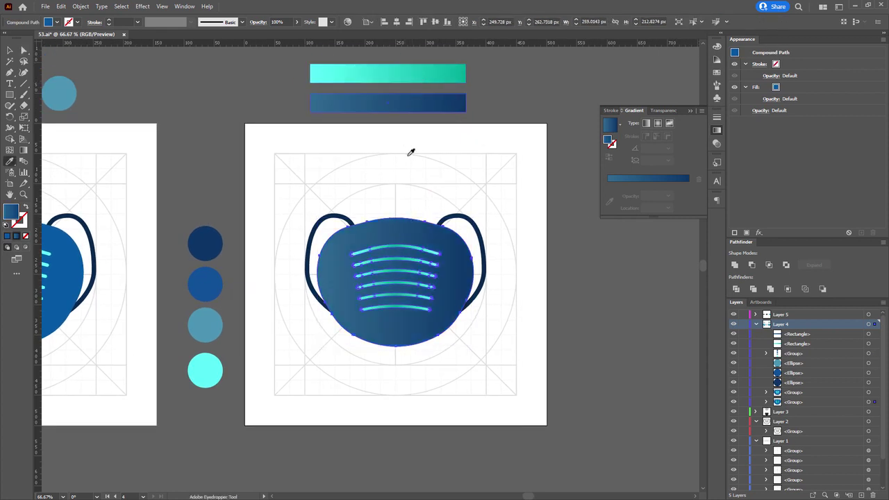
click(657, 123)
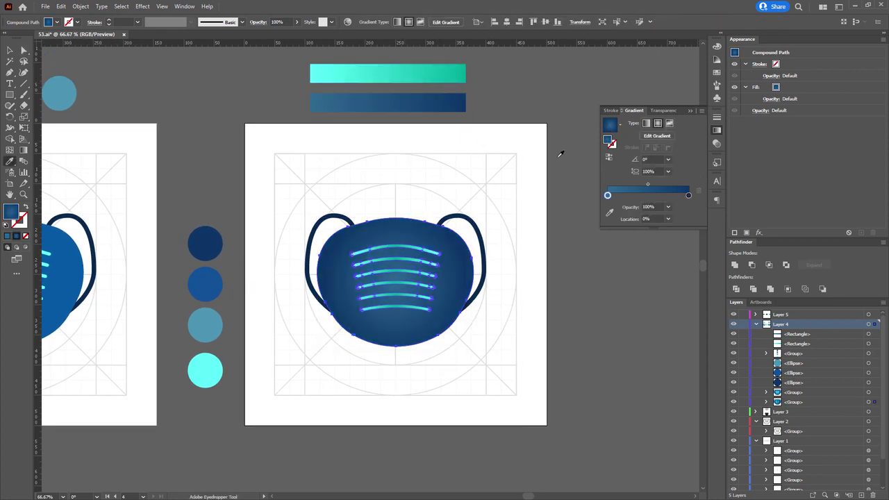
Enlarge the body's radial gradient, move its lighter stop to about 36% and recolour that stop to a more saturated blue
key(g)
drag(479, 255, 508, 256)
drag(411, 257, 441, 256)
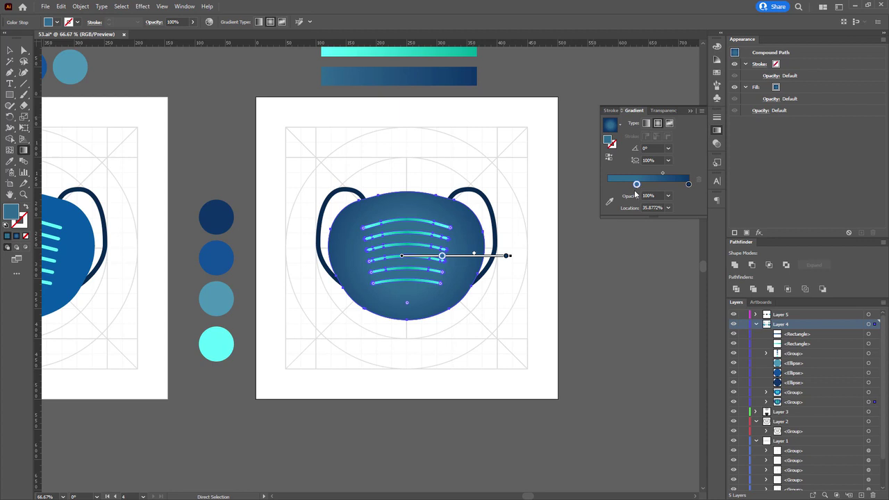
double_click(636, 184)
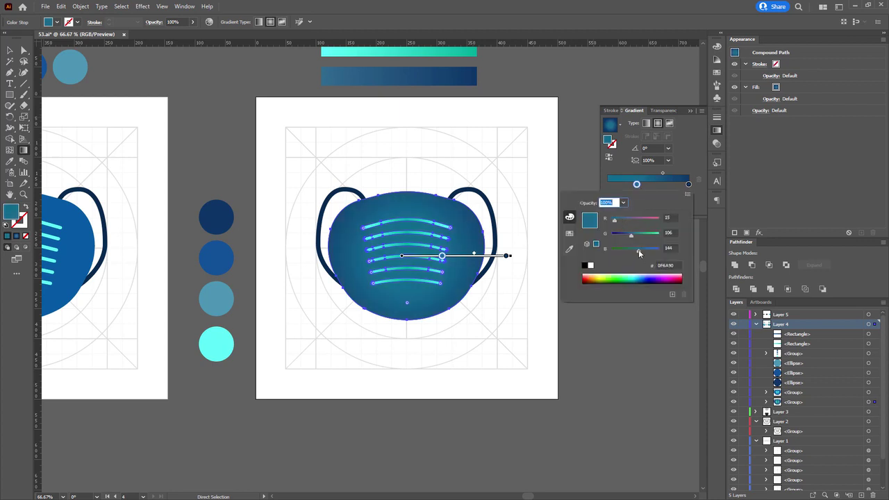
click(465, 178)
click(466, 175)
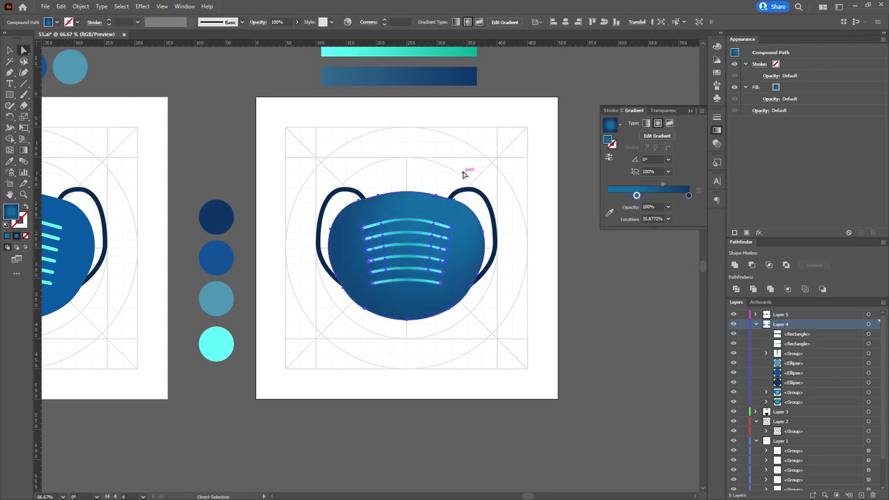
Redraw the body's radial gradient horizontally across the mask and move its lighter stop to about 47%
scroll(450, 167, down, 1)
key(g)
drag(351, 328, 465, 160)
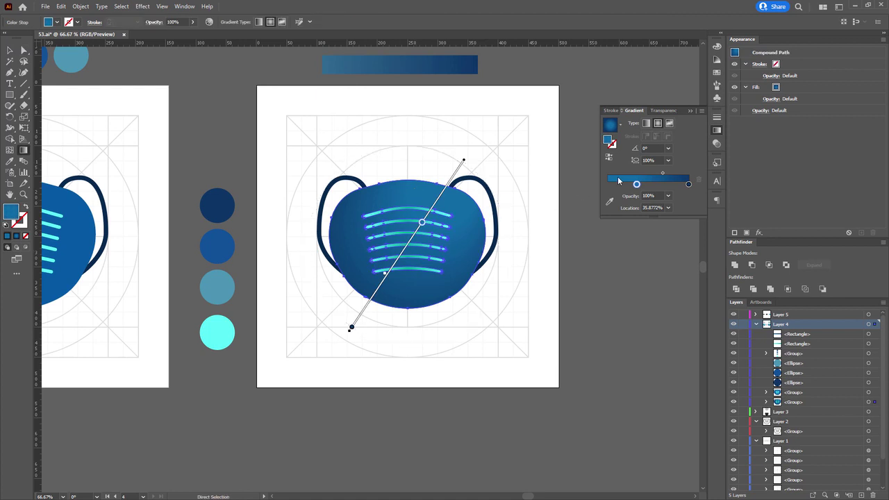
drag(302, 244, 511, 245)
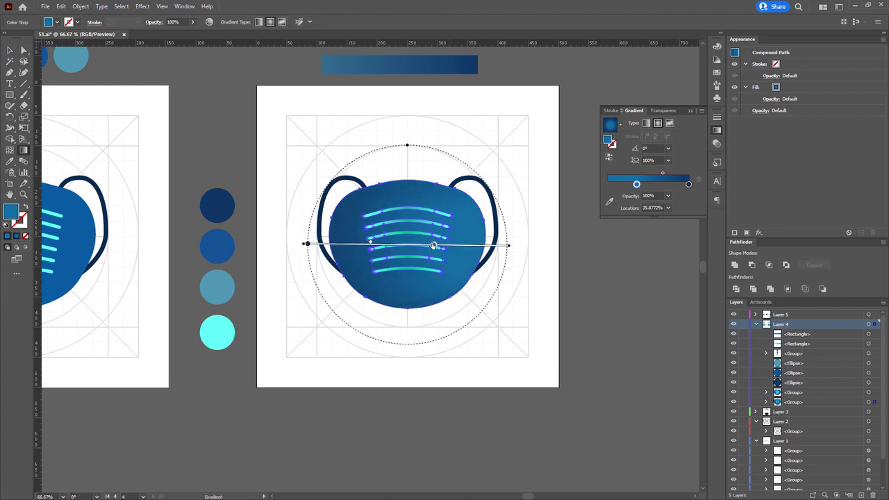
drag(433, 245, 412, 244)
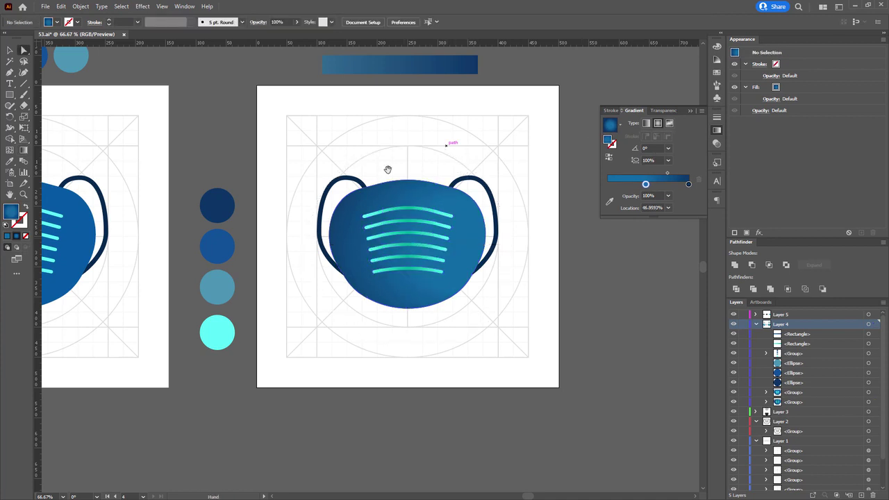
Try reversing the body's gradient, and redraw it radially from the mask's centre to beyond the left ear loop
key(a)
key(g)
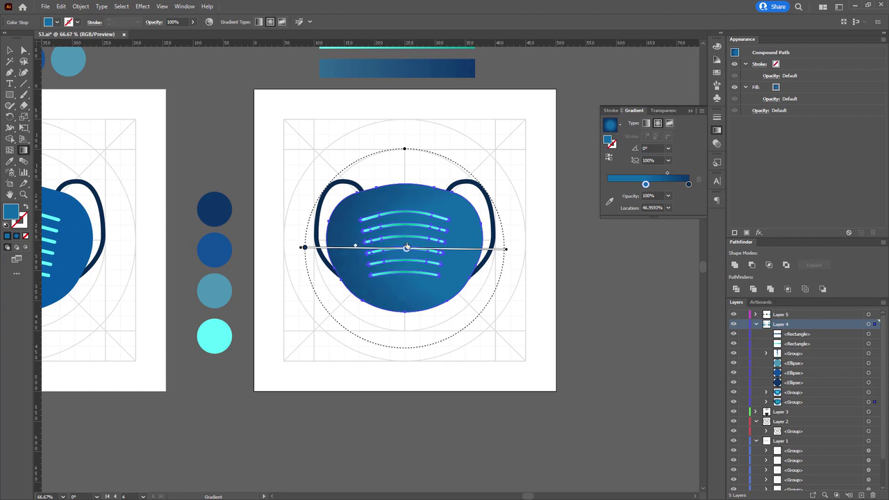
click(610, 157)
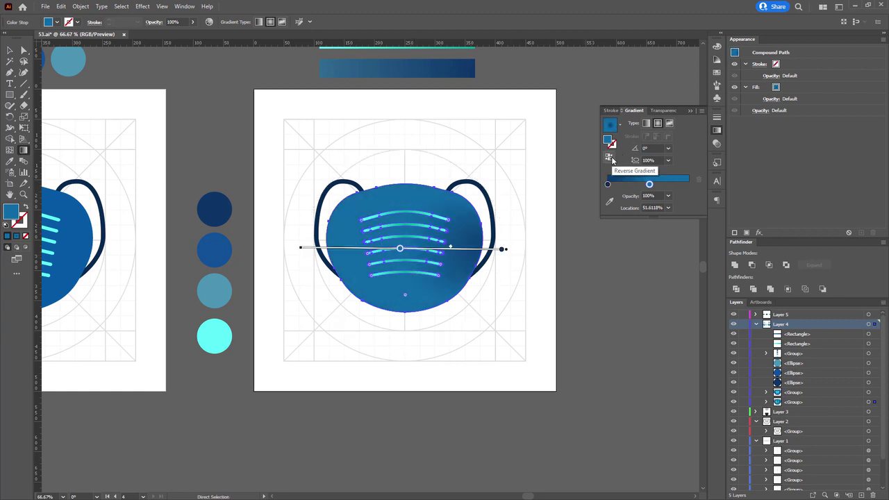
drag(408, 240, 286, 241)
key(a)
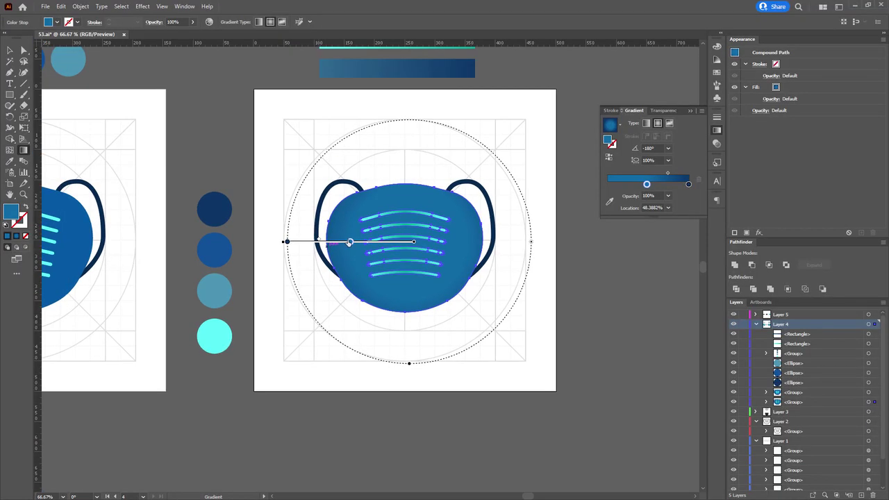
Move both stops of the body's radial gradient inward, the darker one to about 78%, and slightly flatten the gradient ellipse
mouse_move(349, 242)
mouse_down()
mouse_move(413, 241)
mouse_move(369, 243)
mouse_up()
drag(288, 242, 315, 242)
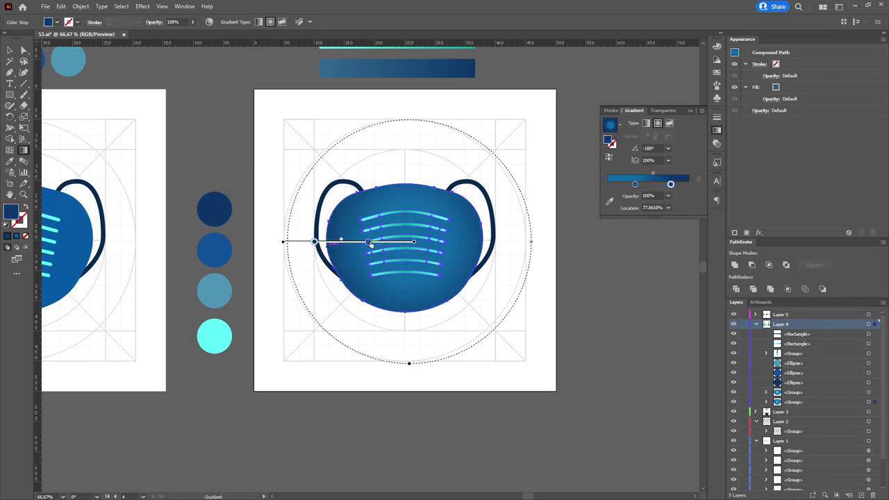
drag(407, 363, 409, 345)
key(a)
click(419, 350)
drag(470, 325, 464, 370)
Duplicate the blue gradient rectangle directly beneath the original, above the artboard
scroll(347, 265, up, 2)
drag(330, 196, 308, 168)
click(332, 156)
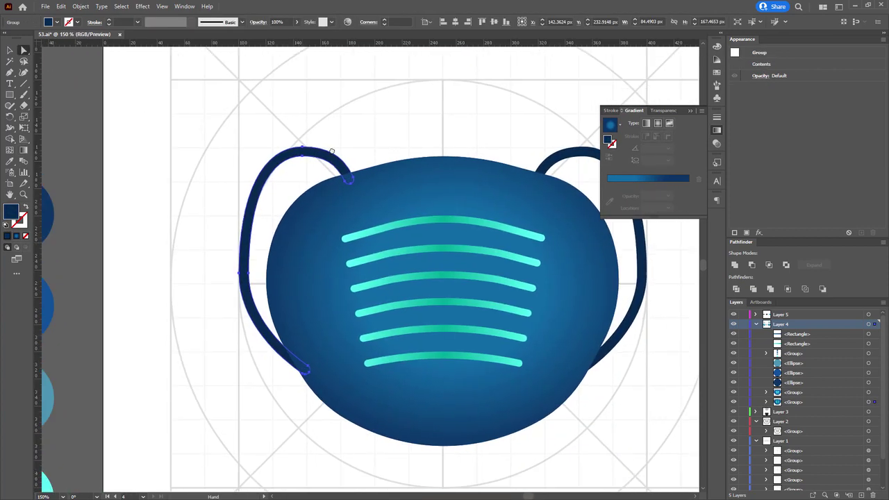
drag(312, 106, 326, 161)
scroll(333, 188, down, 3)
click(326, 195)
drag(327, 161, 328, 184)
scroll(328, 185, up, 1)
drag(328, 185, 405, 84)
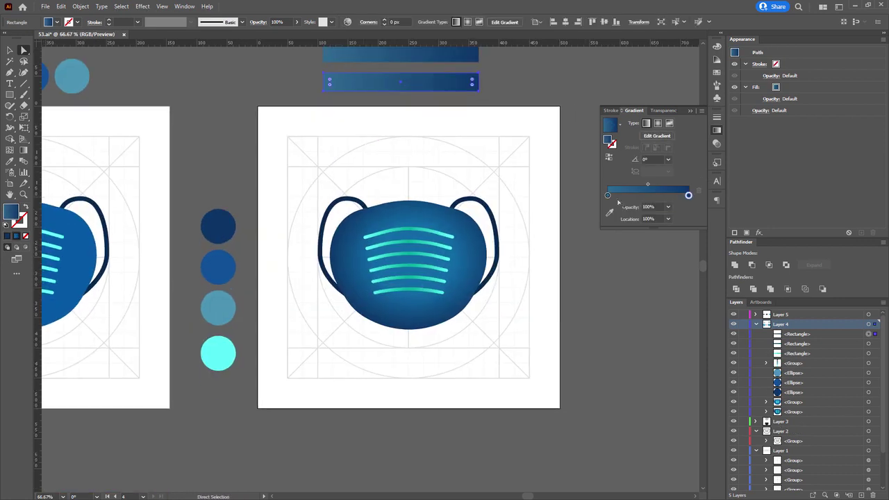
Recolour the duplicate rectangle's starting gradient stop with the medium blue sampled from the second palette circle
click(607, 194)
click(609, 211)
click(220, 268)
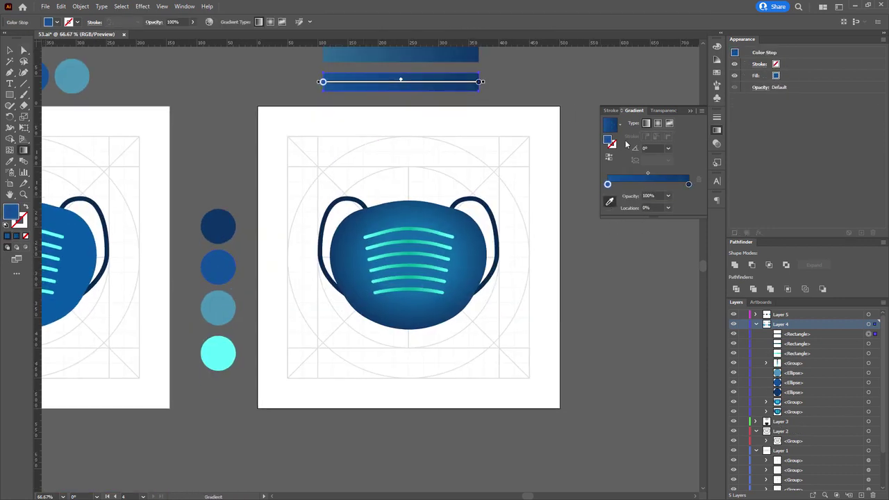
Recolour the duplicate rectangle's end gradient stop, trying a spectrum blue before choosing the dark indigo swatch
double_click(688, 183)
click(633, 276)
drag(633, 276, 650, 276)
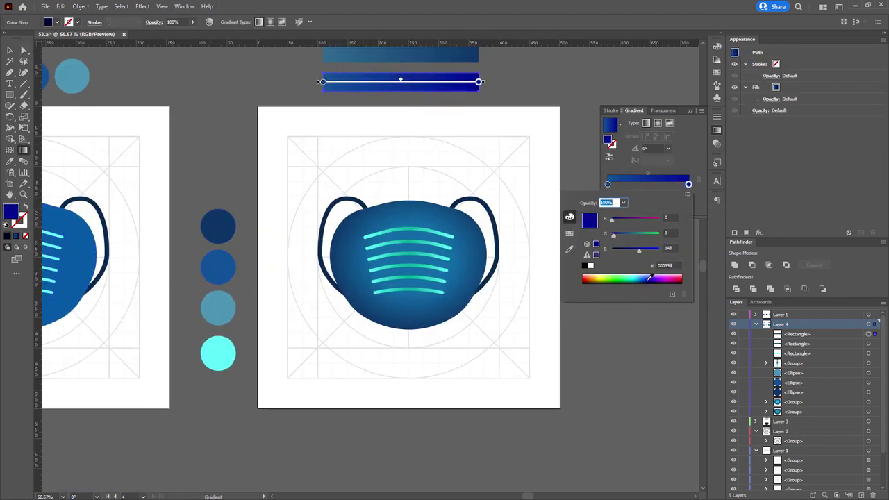
double_click(688, 185)
click(569, 233)
click(631, 220)
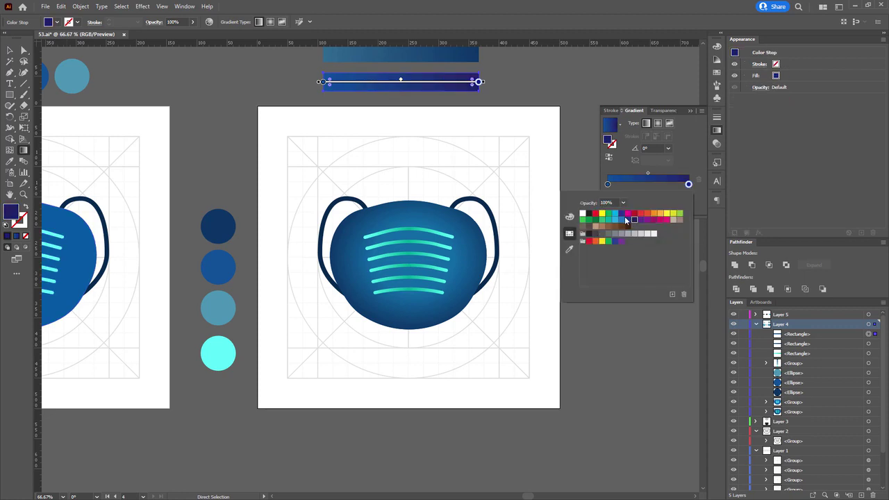
Select both ear loops of the mask and fill them with the blue-to-indigo linear gradient
click(481, 189)
key(a)
click(483, 192)
scroll(479, 205, up, 2)
click(479, 204)
scroll(479, 205, down, 2)
scroll(359, 202, up, 3)
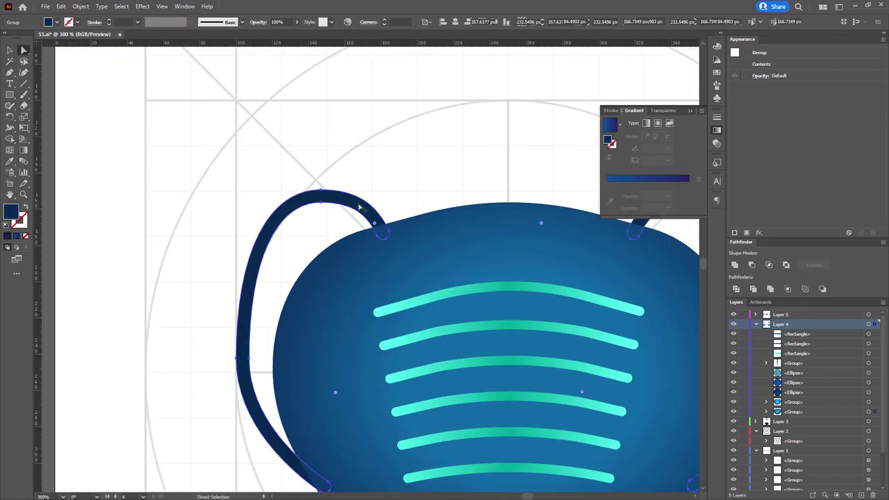
scroll(358, 202, down, 3)
drag(376, 173, 375, 211)
scroll(486, 292, up, 2)
key(g)
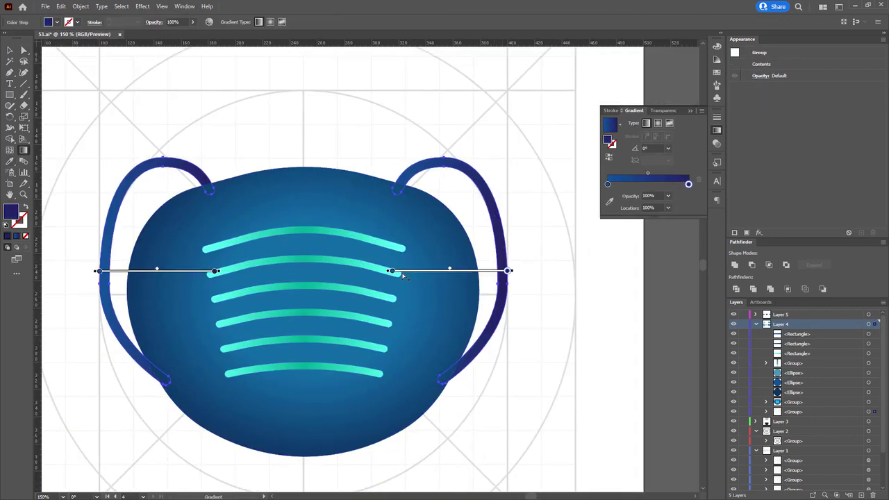
Reverse the left ear loop's gradient so its outer edge is indigo
key(a)
click(519, 338)
click(155, 165)
drag(209, 170, 265, 164)
click(609, 168)
key(g)
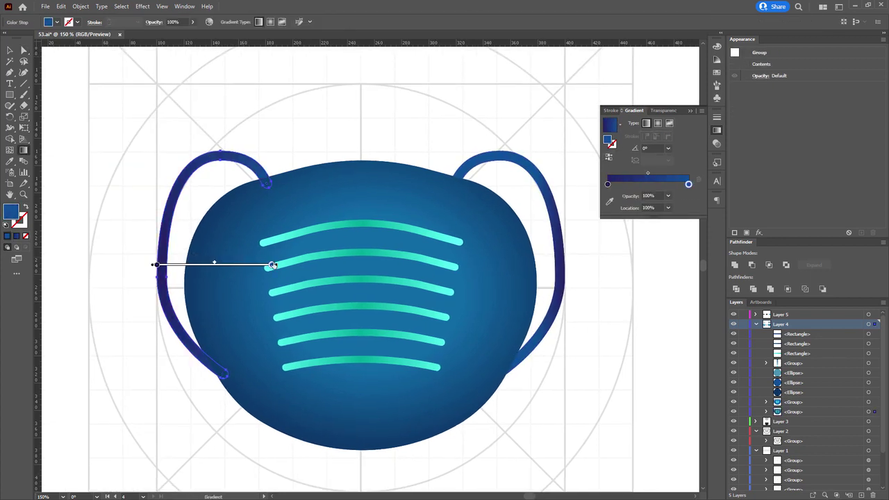
Move the blue stop of the left ear loop's gradient to about 24%
drag(272, 265, 187, 266)
key(a)
click(354, 120)
Redraw the left ear loop's gradient diagonally from its upper outer edge down into the mask body
click(220, 157)
key(g)
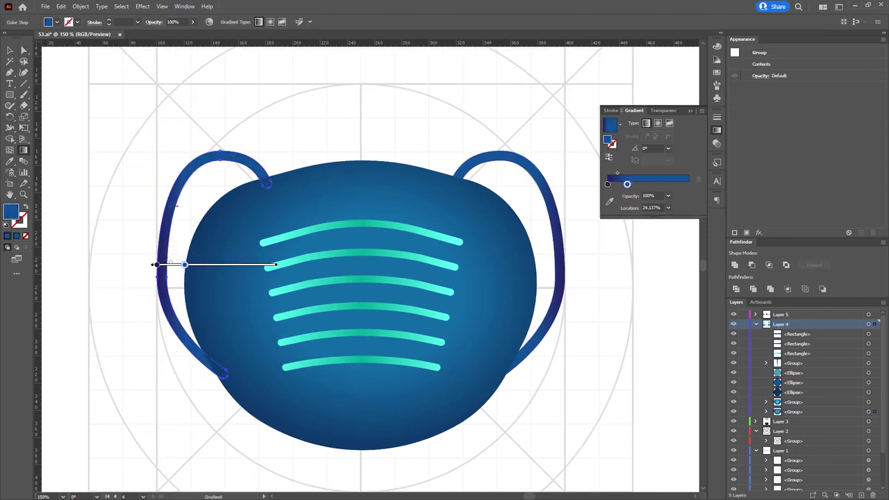
drag(181, 175, 270, 260)
drag(158, 193, 262, 296)
Redraw the right ear loop's gradient at -135° from its upper outer edge towards the mask body and reverse it
key(a)
click(500, 157)
key(g)
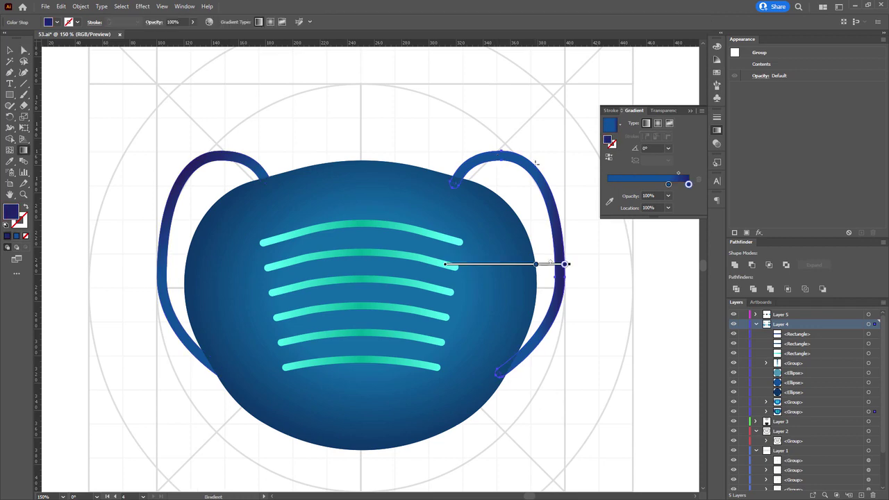
drag(564, 190, 494, 261)
click(607, 158)
Move the blue stop of the right ear loop's gradient to about 55%
drag(546, 209, 526, 229)
key(a)
click(393, 155)
scroll(393, 154, down, 2)
drag(256, 163, 468, 353)
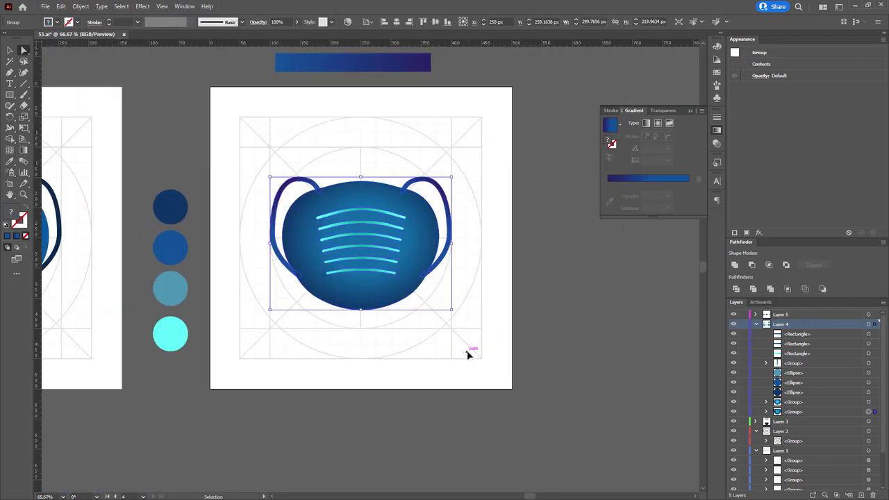
click(484, 300)
drag(478, 295, 486, 305)
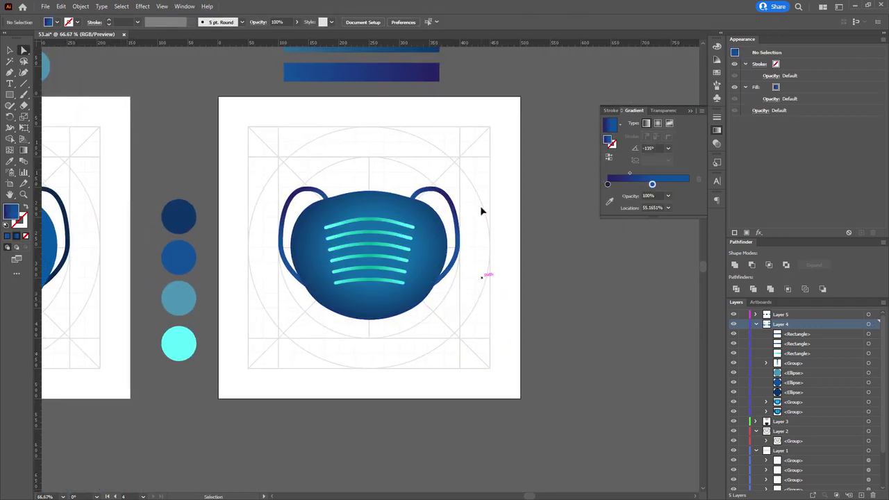